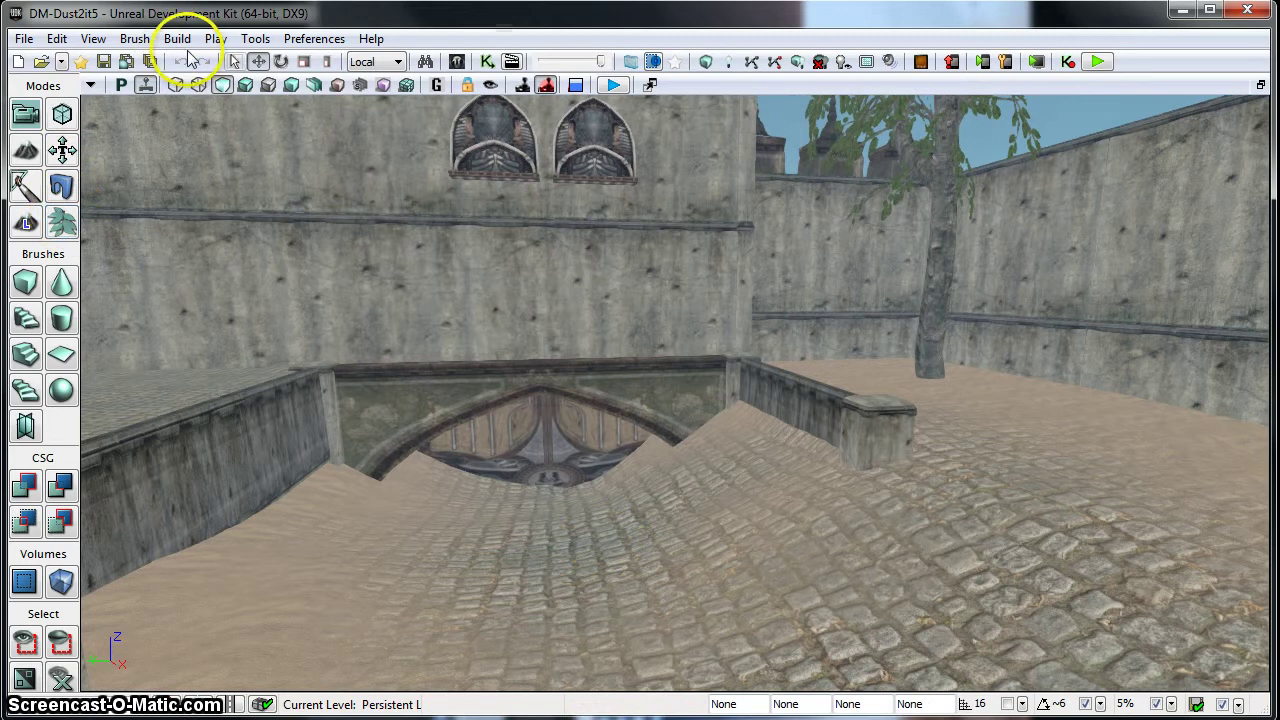
- Choose FluidSurfaceActorMovable from the Fluid category of the actor classes and minimise the browser window
left_click(455, 62)
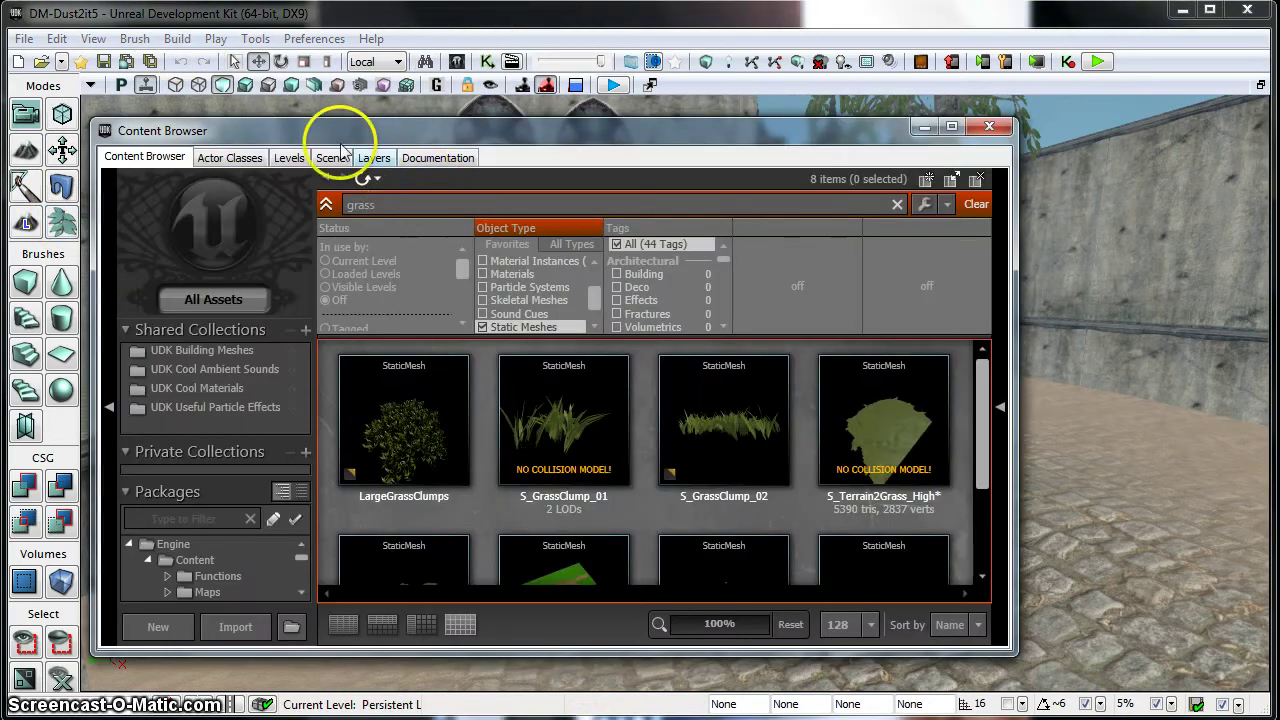
left_click(229, 158)
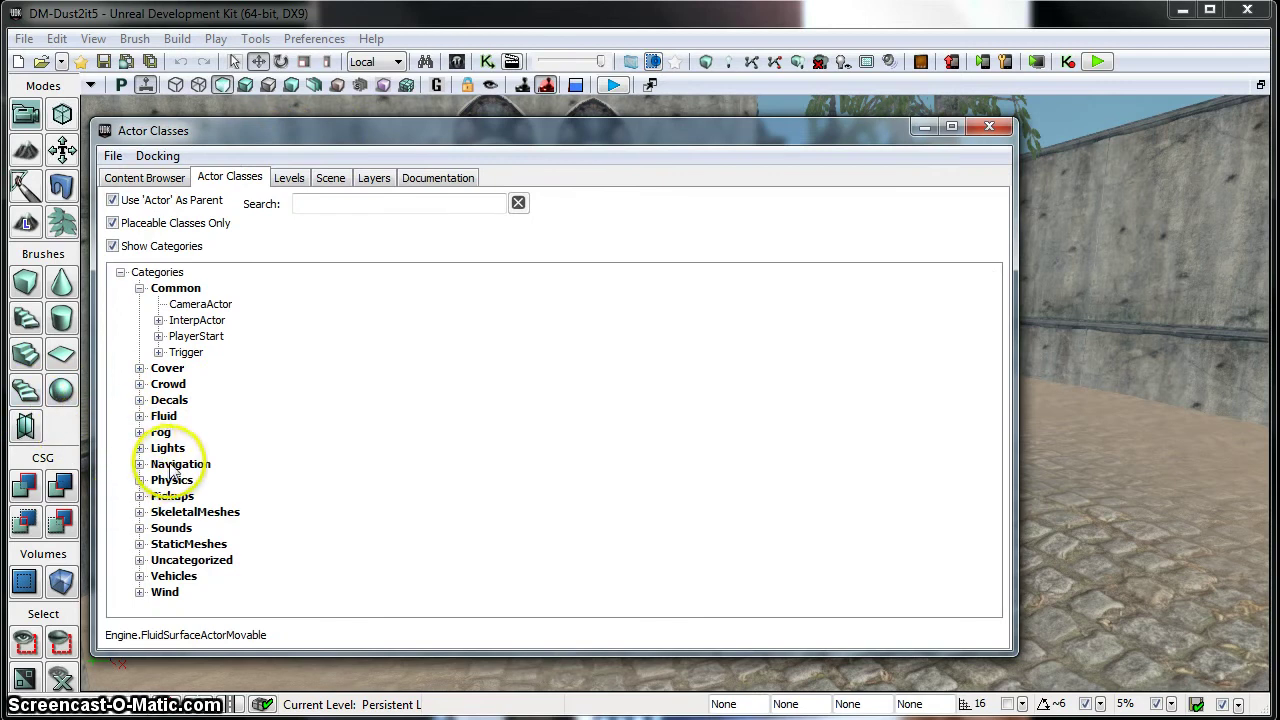
left_click(140, 416)
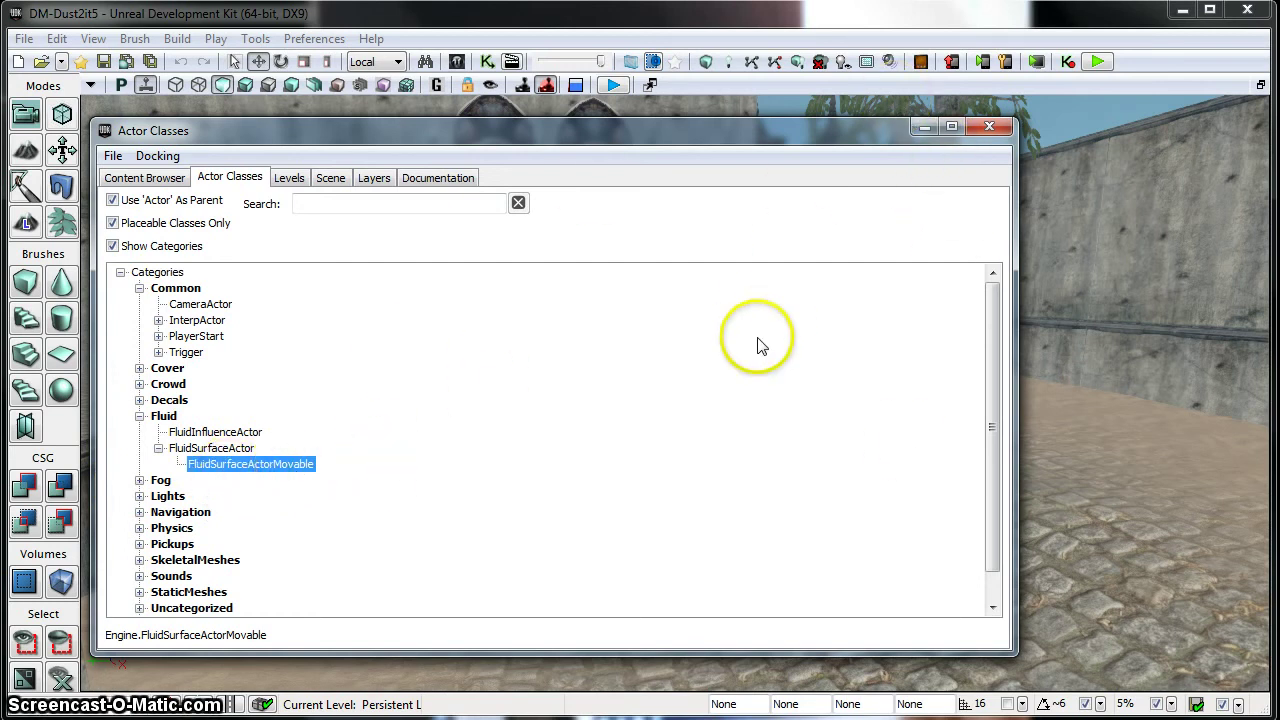
left_click(924, 128)
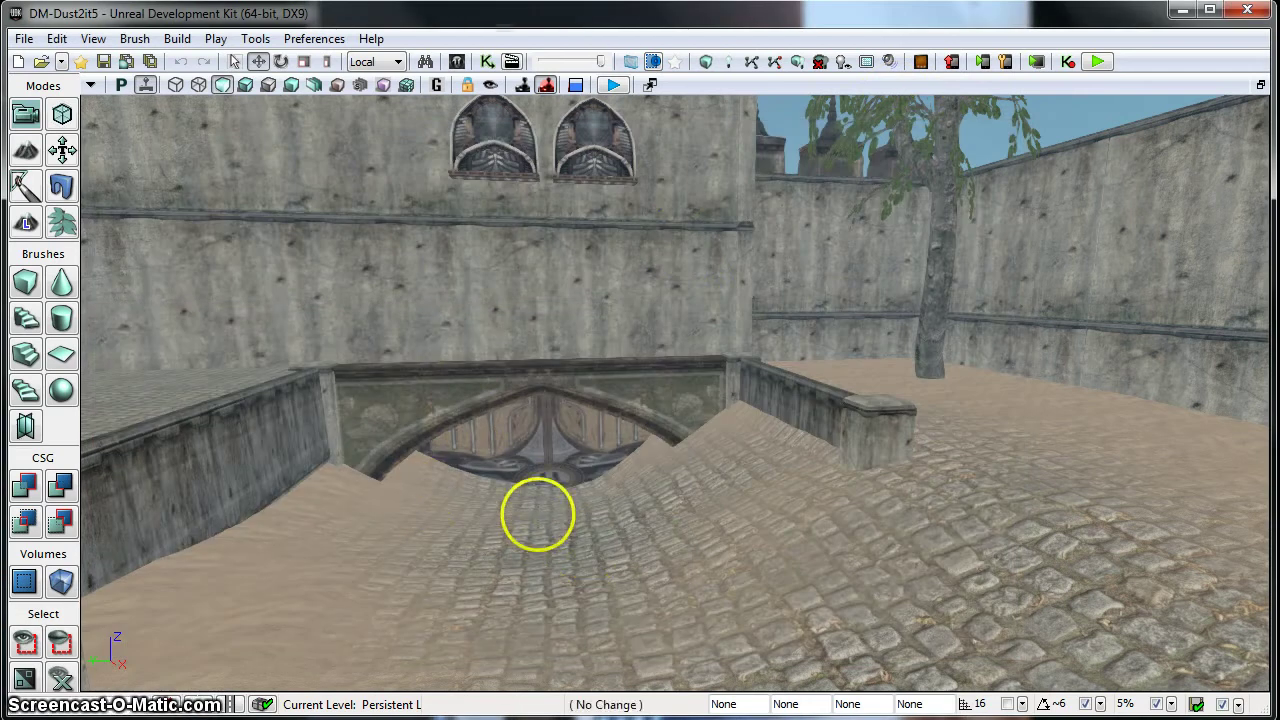
- Add a FluidSurfaceActorMovable on the cobbled ground in front of the arched gate and shift it away from the gate
left_click(535, 515)
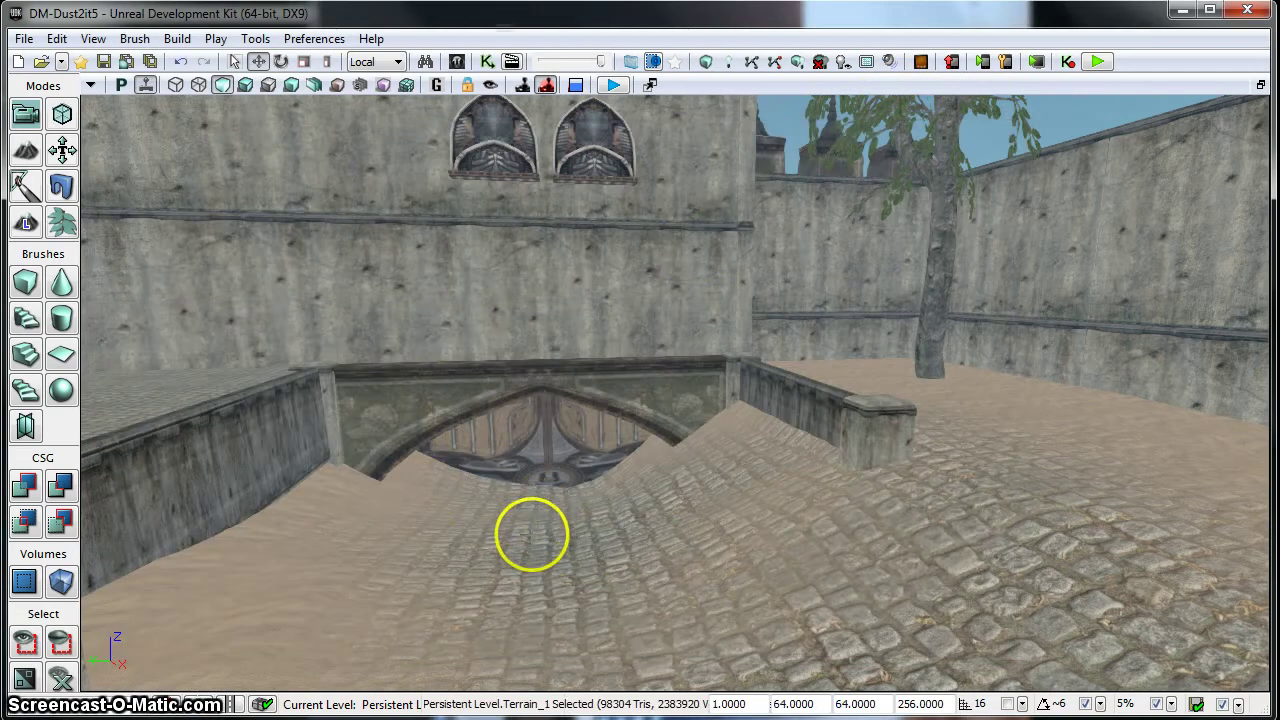
right_click(532, 535)
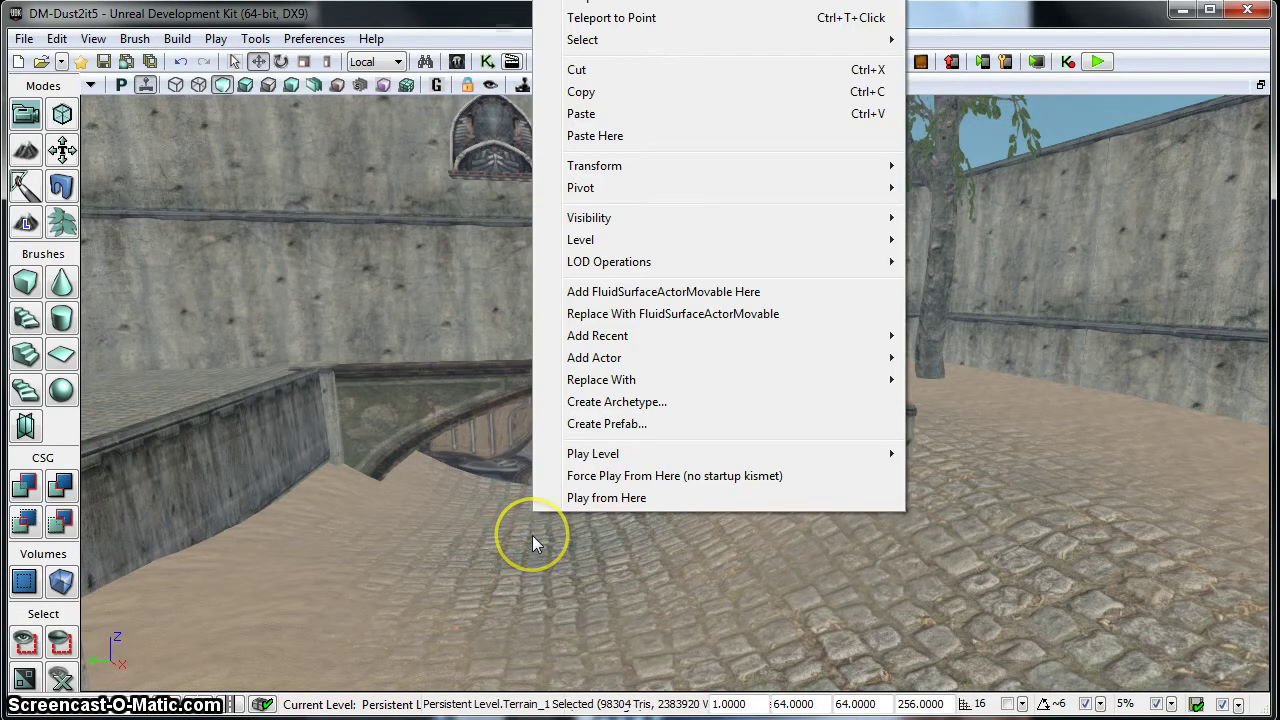
left_click(640, 292)
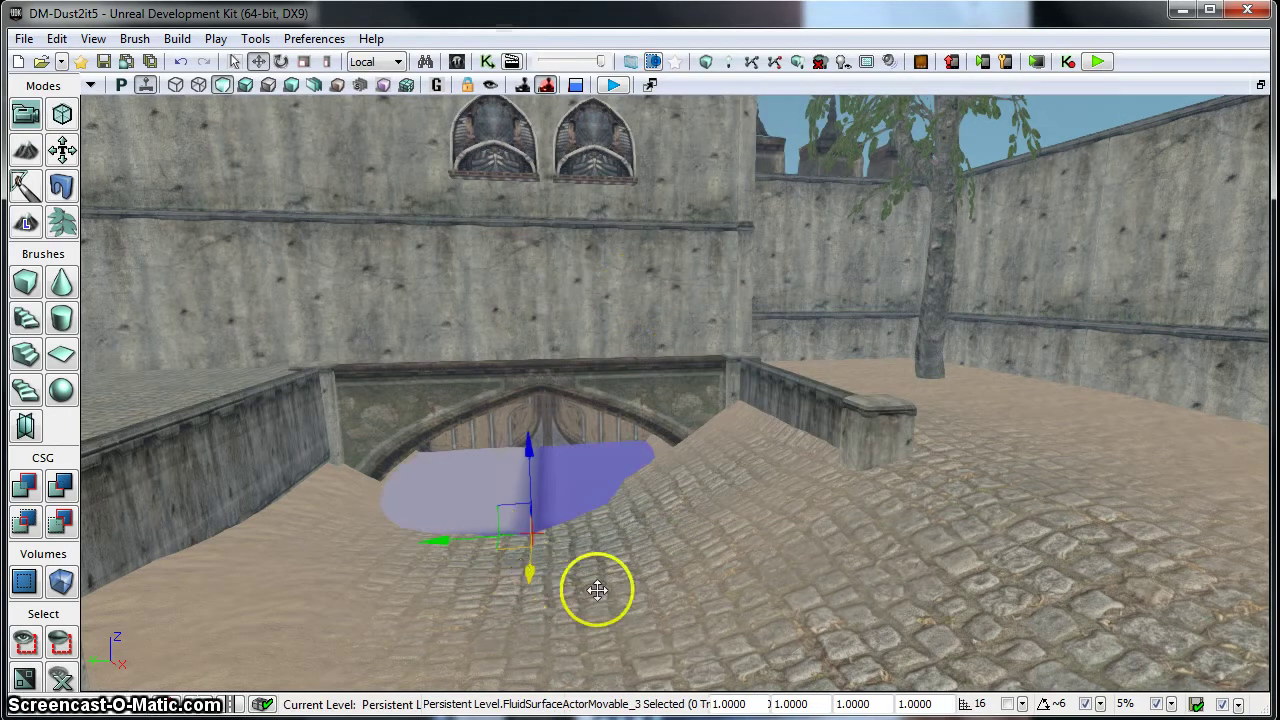
mouse_move(600, 577)
right_mouse_down()
mouse_move(491, 571)
mouse_move(596, 578)
right_mouse_up()
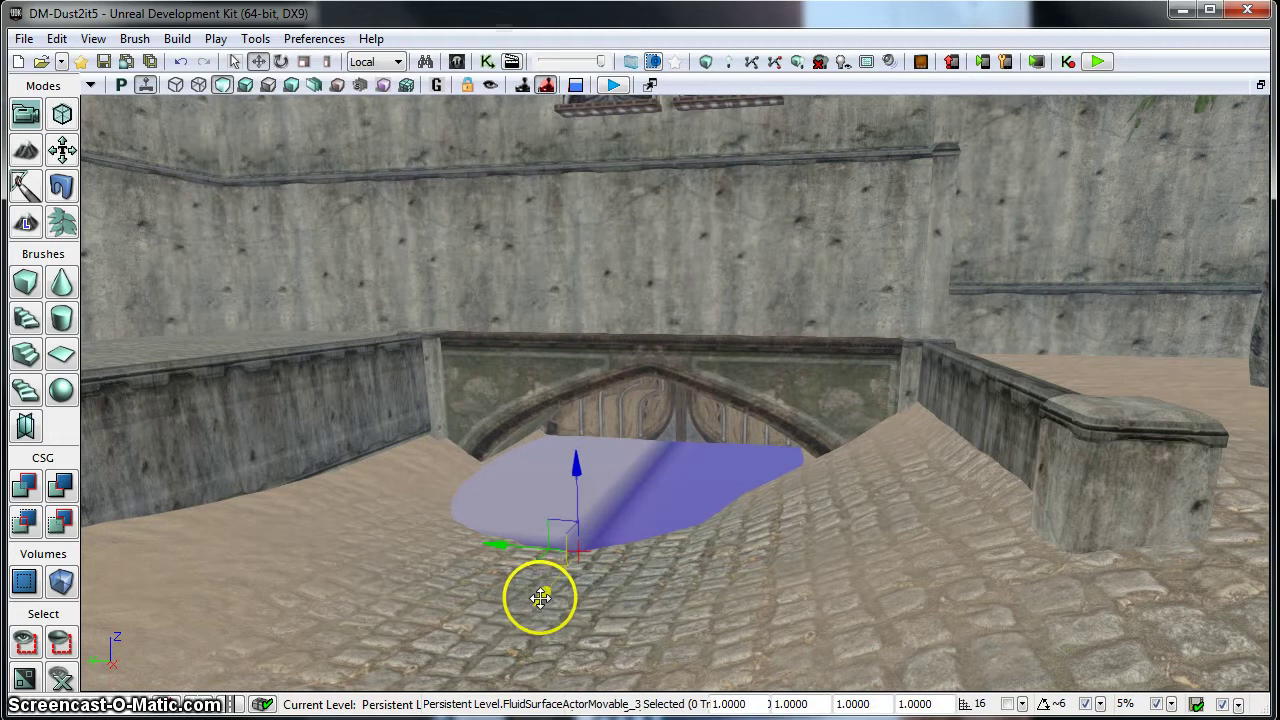
left_click_drag(534, 602, 491, 623)
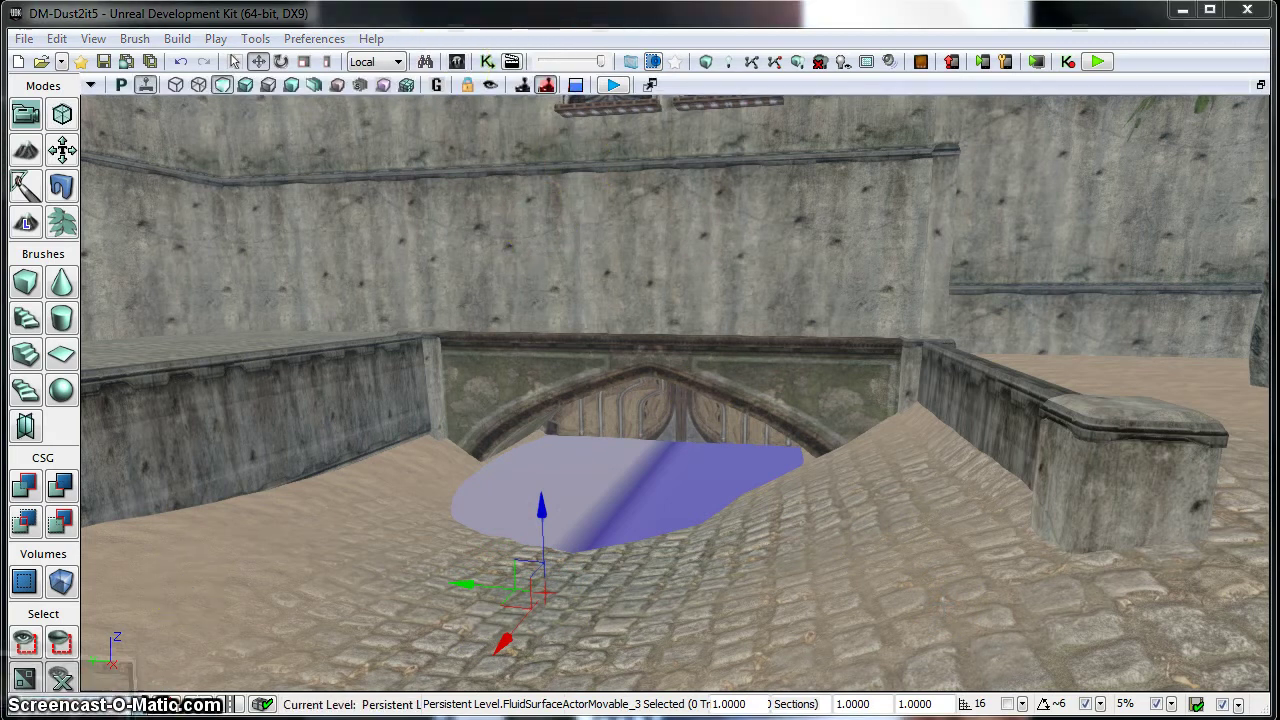
- Filter the content browser to Materials instead of Static Meshes and search for "water"
key("ctrl+shift+f")
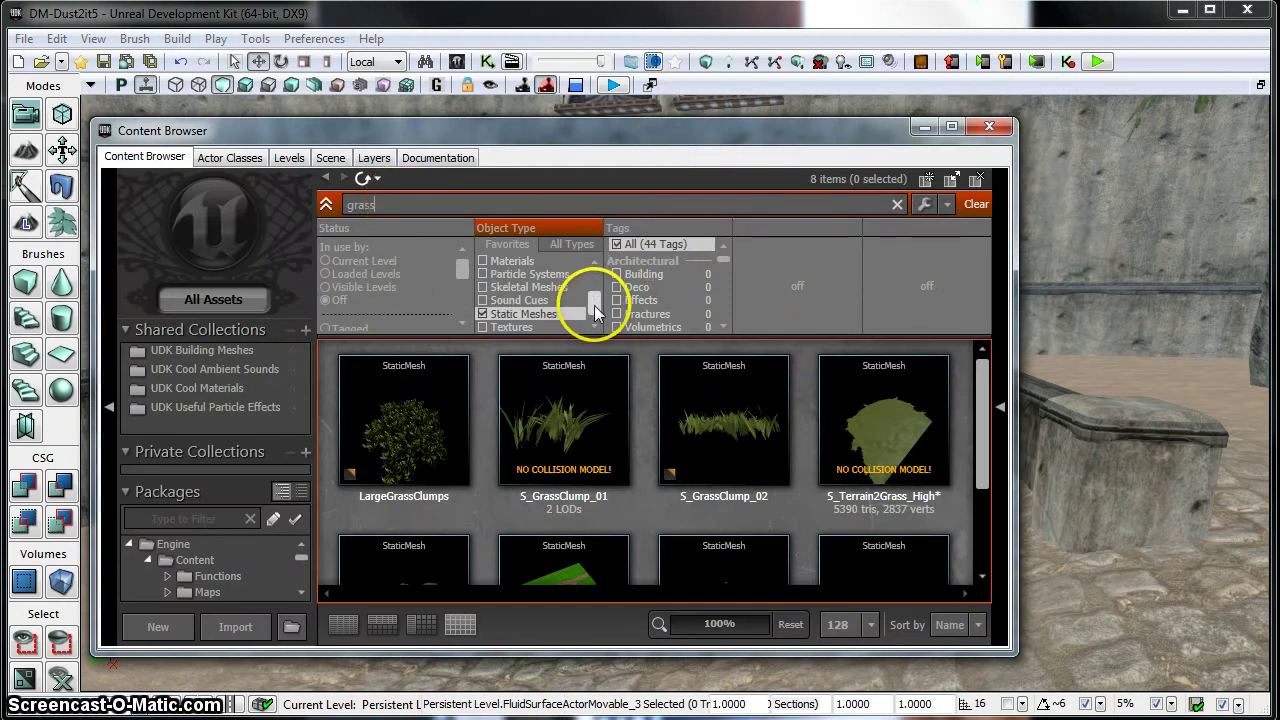
left_click(480, 313)
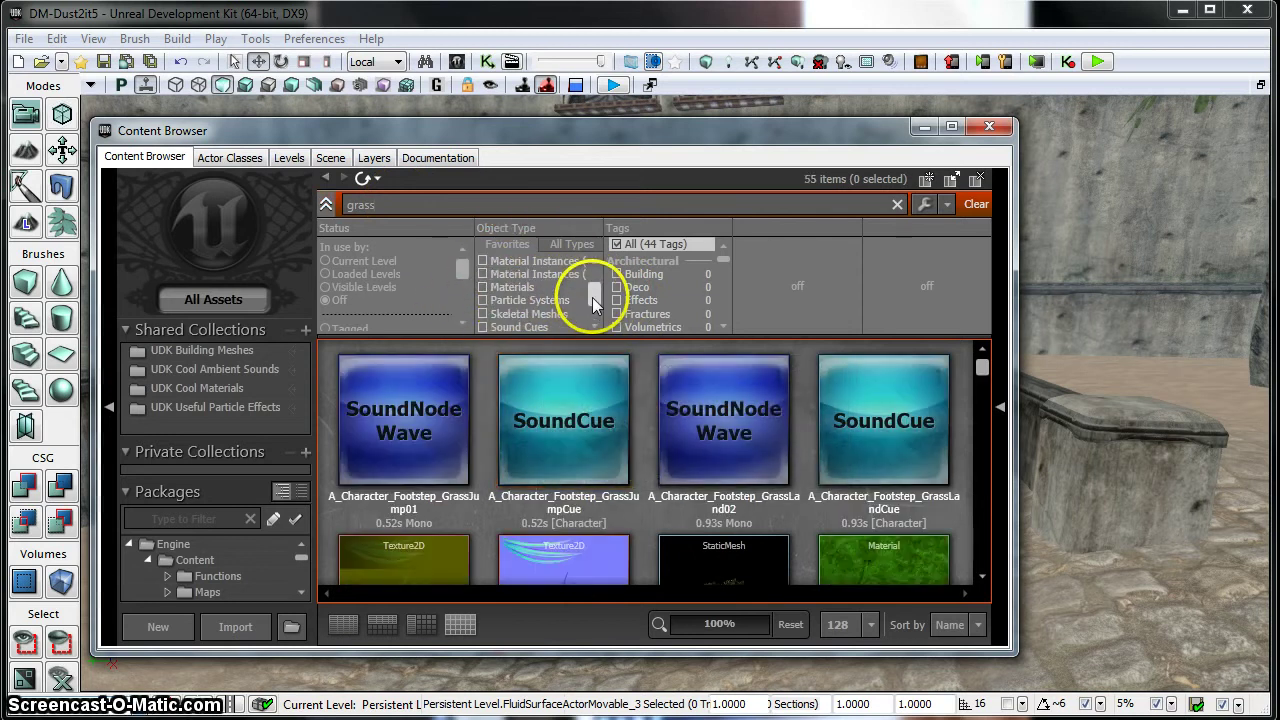
left_click(482, 287)
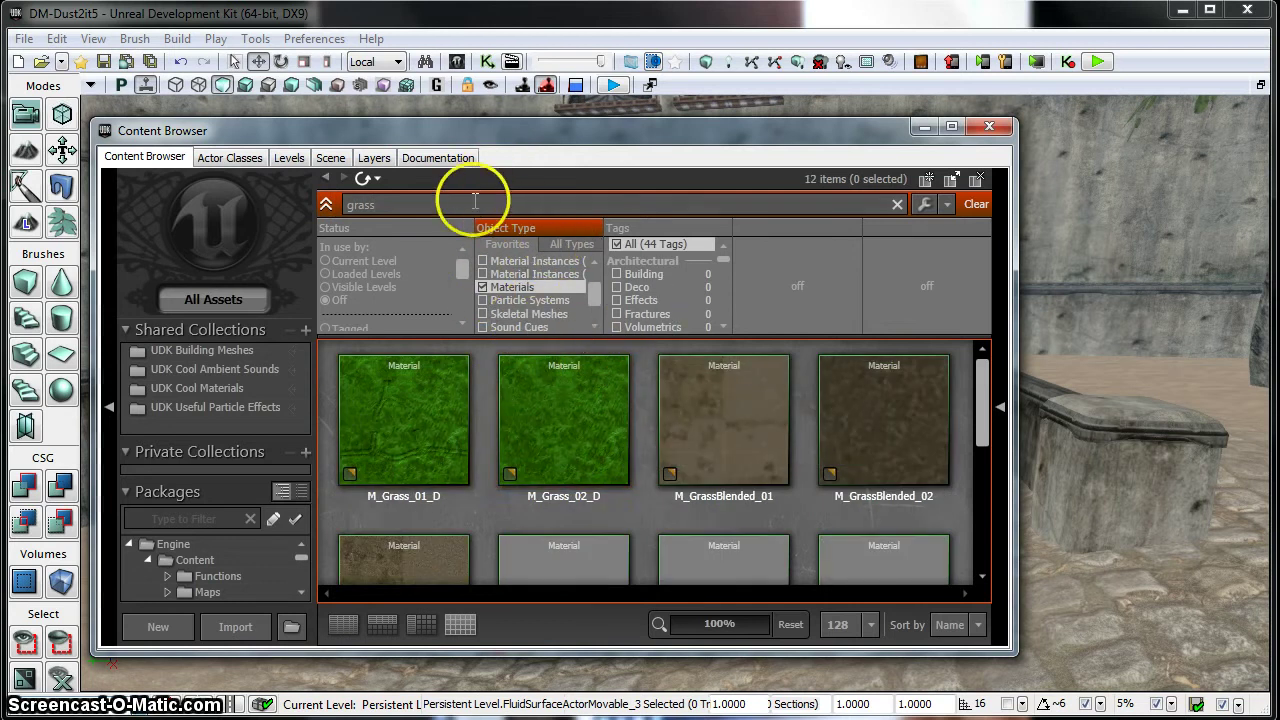
left_click(410, 331)
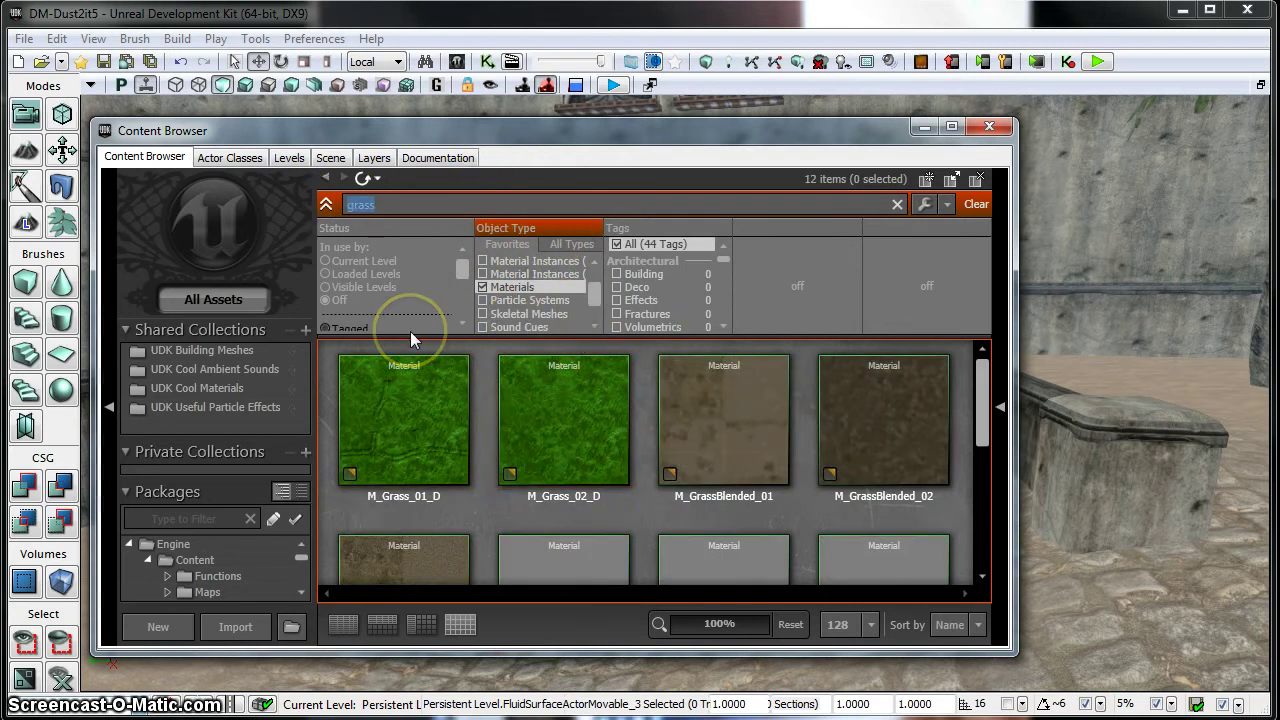
type("water")
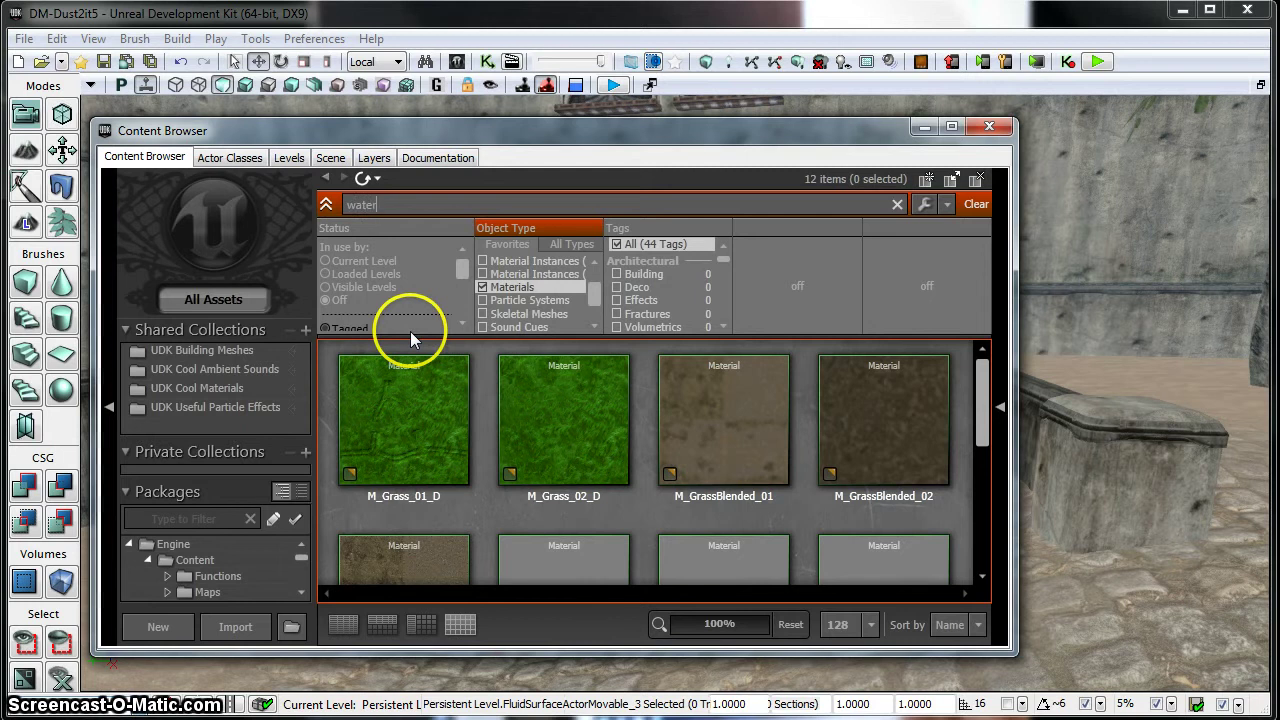
- Apply the M_Water_01 material to the fluid surface in front of the arched gate
scroll(702, 465, "down", 5)
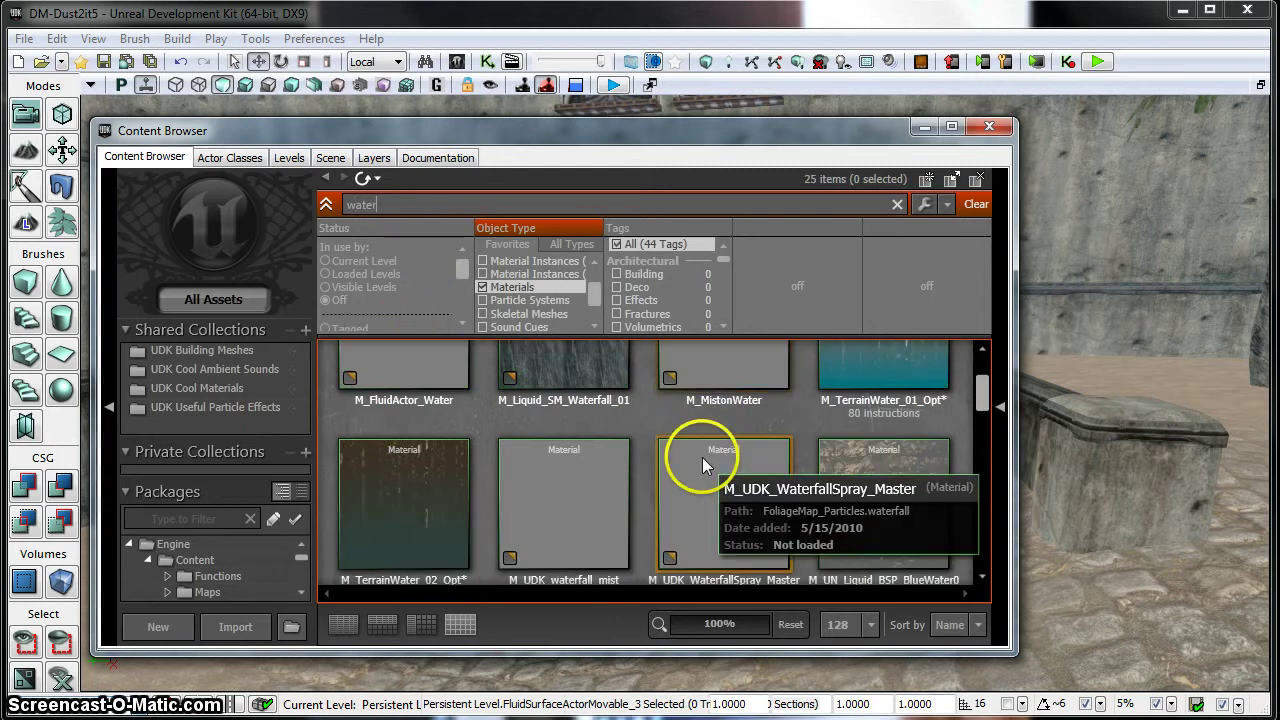
scroll(702, 457, "down", 4)
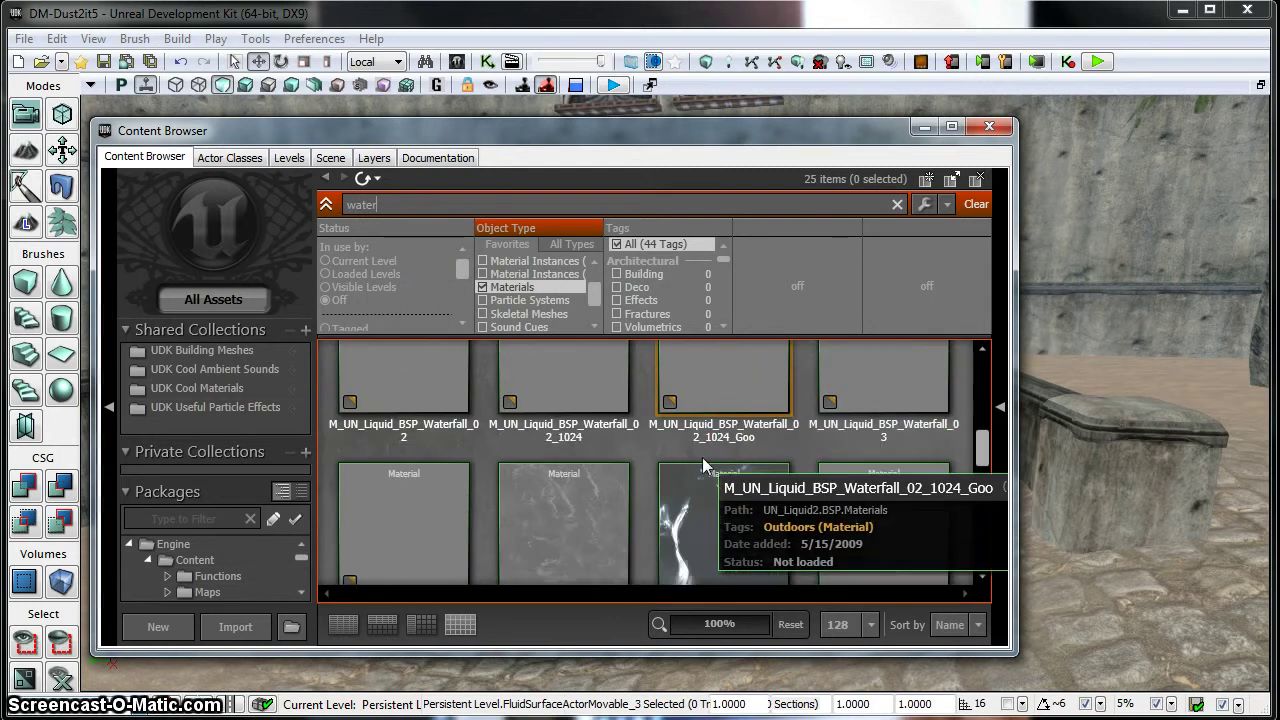
scroll(686, 464, "down", 1)
scroll(640, 467, "down", 1)
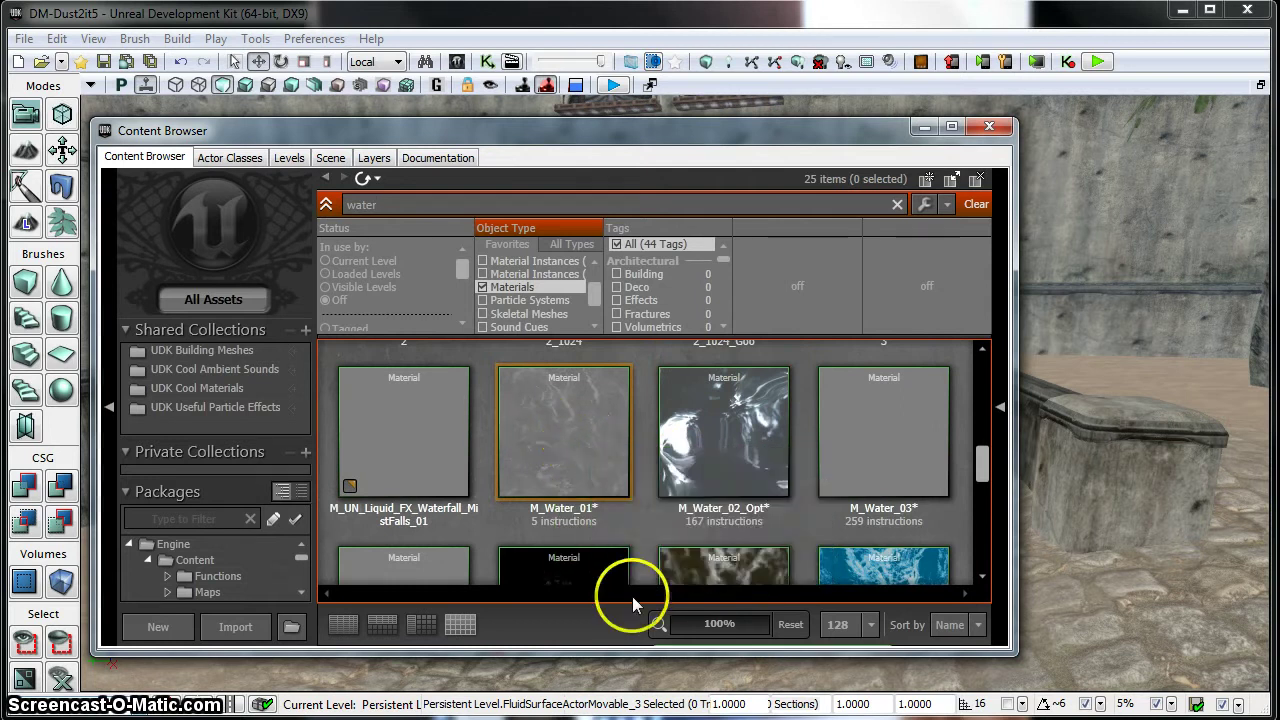
left_click(566, 424)
left_click_drag(596, 127, 1171, 117)
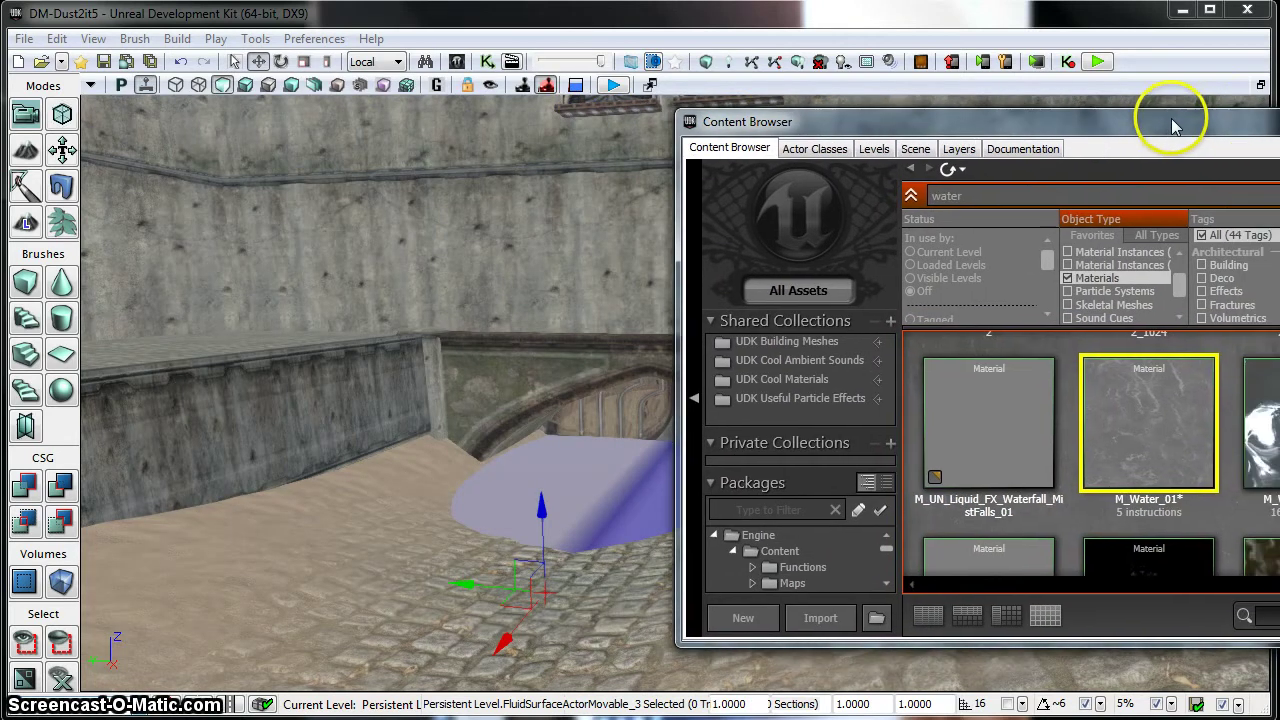
left_click_drag(1148, 466, 719, 456)
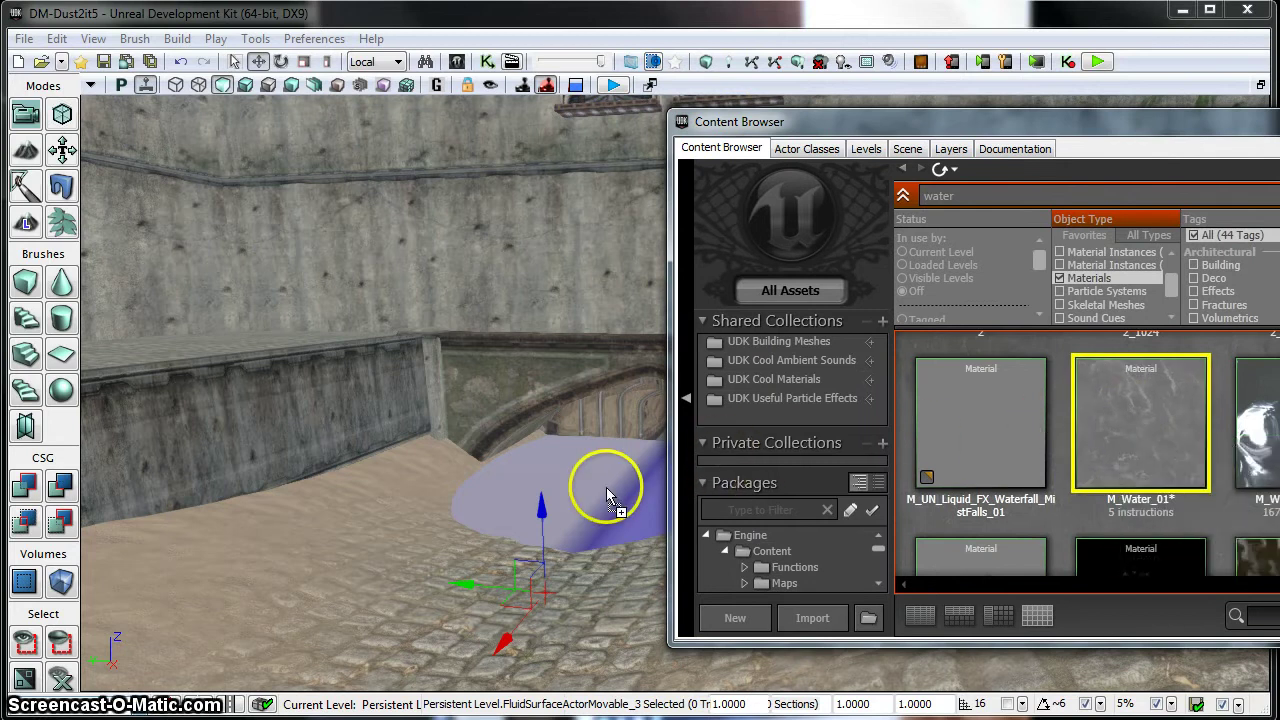
left_click_drag(606, 487, 606, 487)
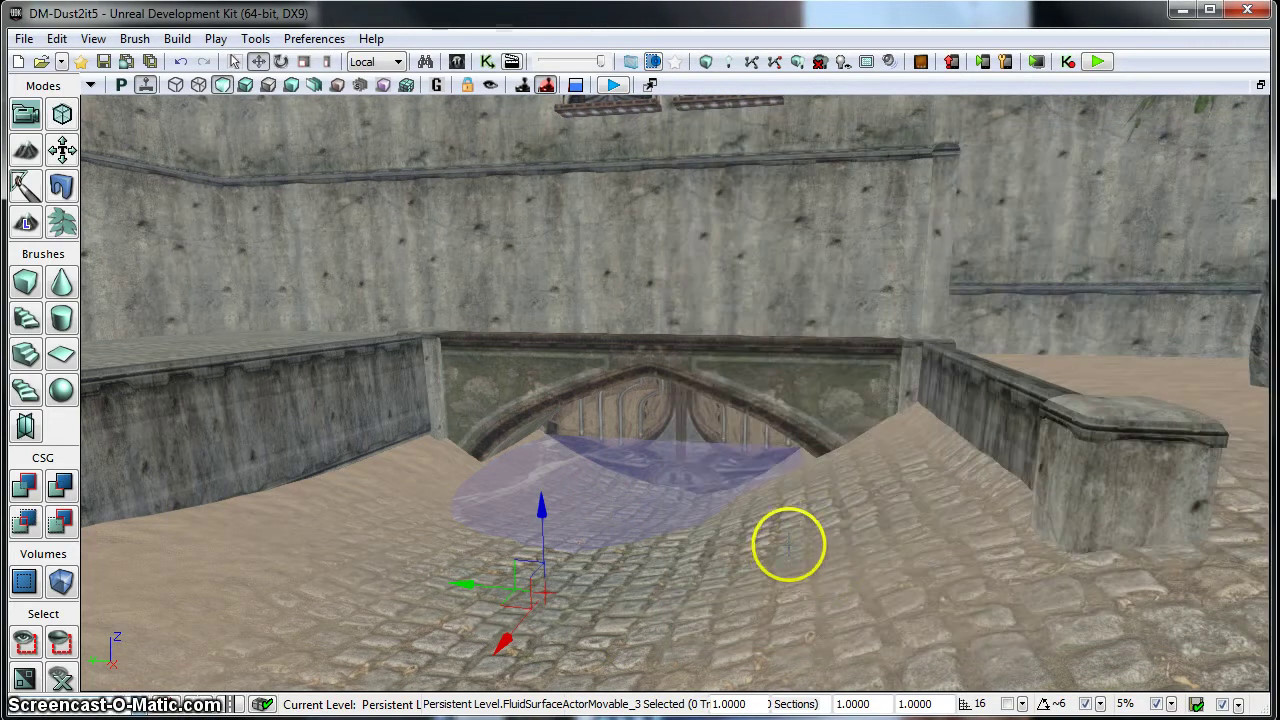
- Raise the fluid surface to fill more of the hollow before the arched gate, and deselect it to check the water
mouse_move(789, 542)
left_mouse_down()
mouse_move(790, 522)
mouse_move(787, 535)
left_mouse_up()
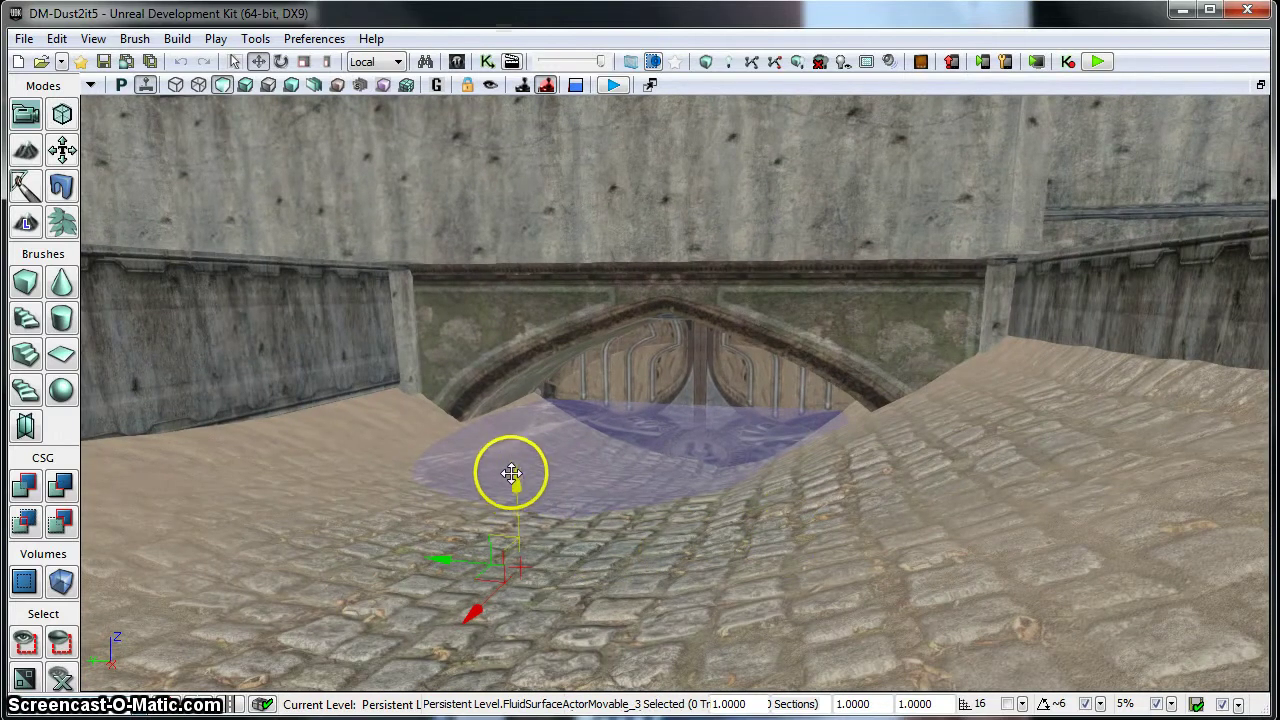
left_click_drag(511, 473, 511, 397)
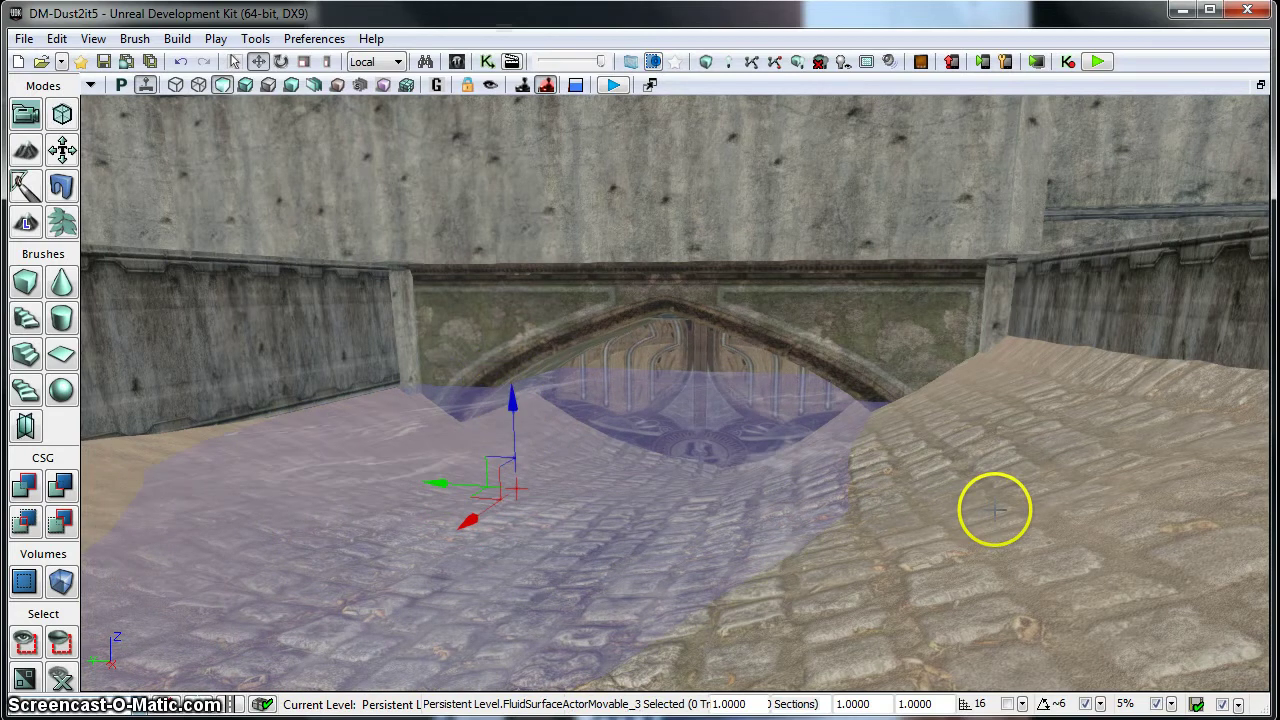
mouse_move(1018, 514)
left_mouse_down()
mouse_move(1034, 551)
mouse_move(1022, 515)
mouse_move(1029, 530)
left_mouse_up()
left_click_drag(990, 568, 990, 568)
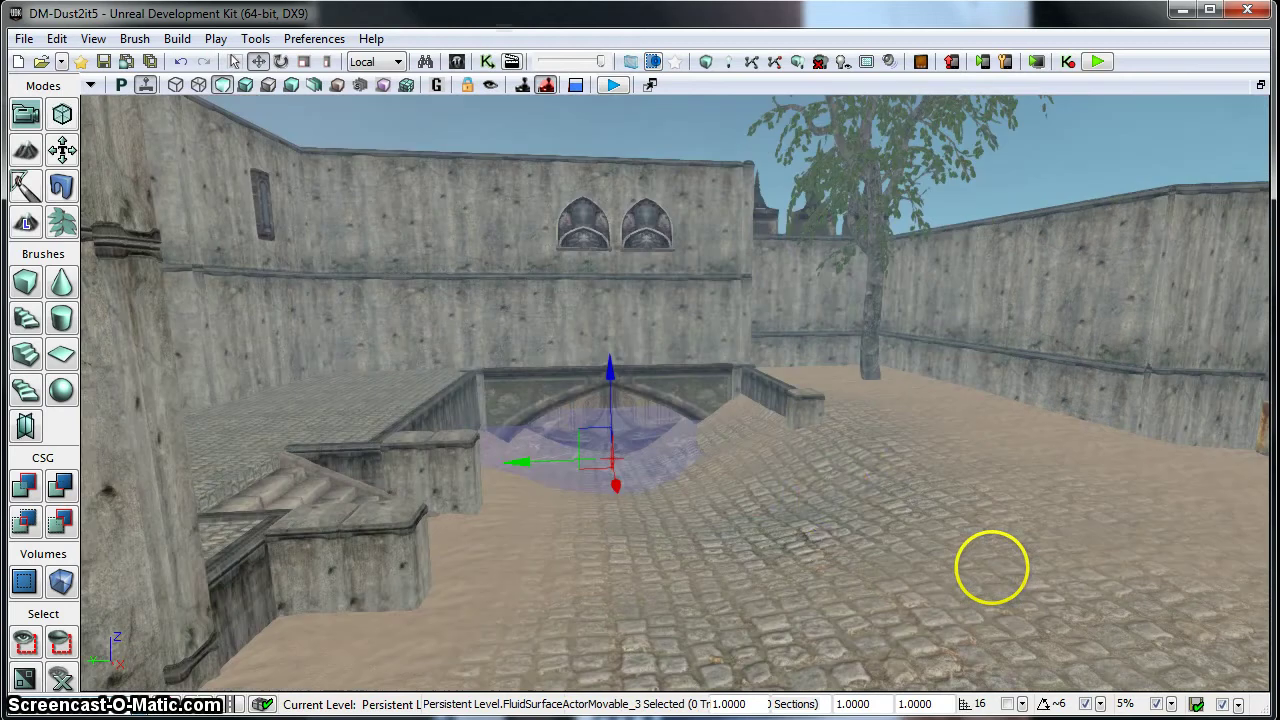
left_click(841, 498)
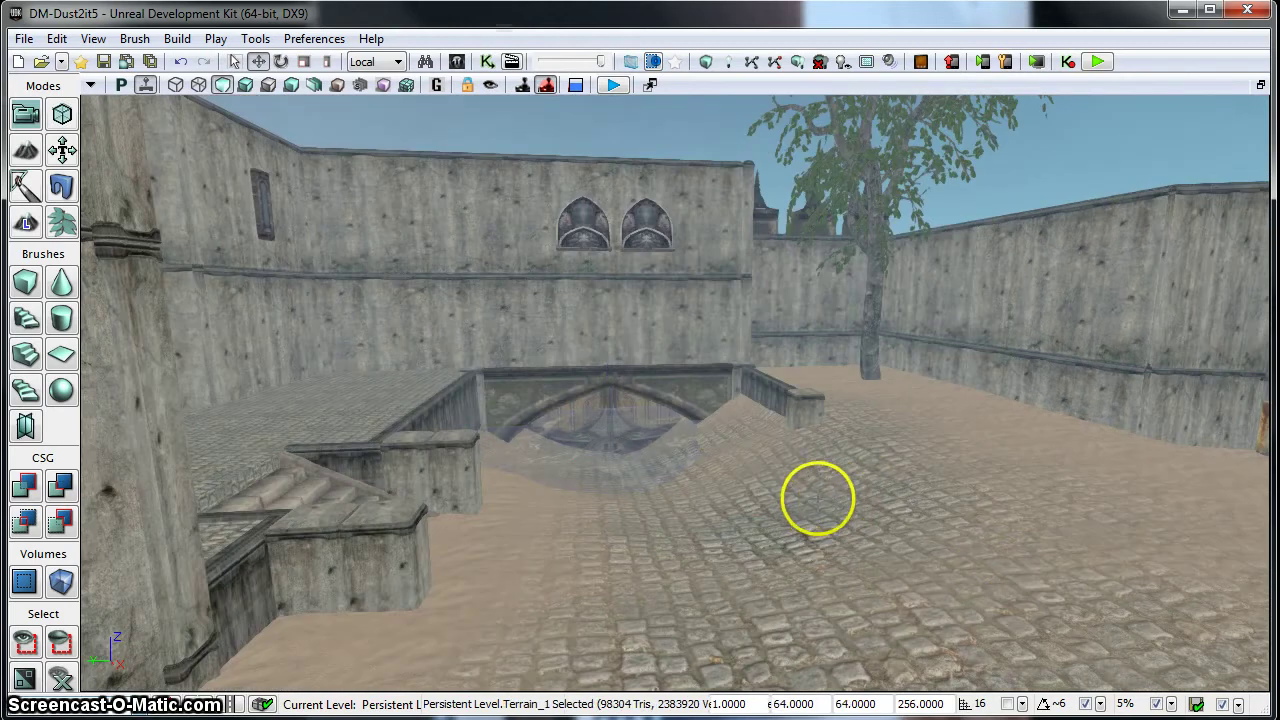
left_click_drag(818, 498, 816, 452)
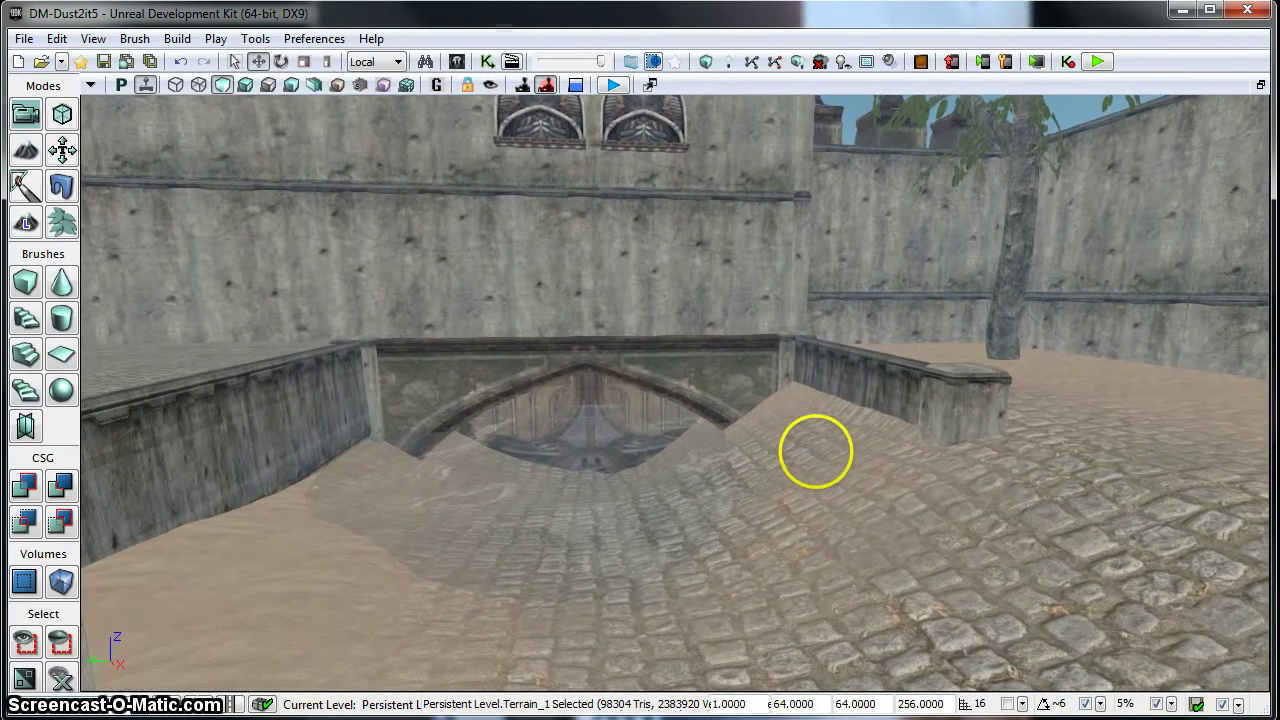
- Switch to Foliage mode and arrange a narrowed content browser beside the Foliage window
left_click(62, 228)
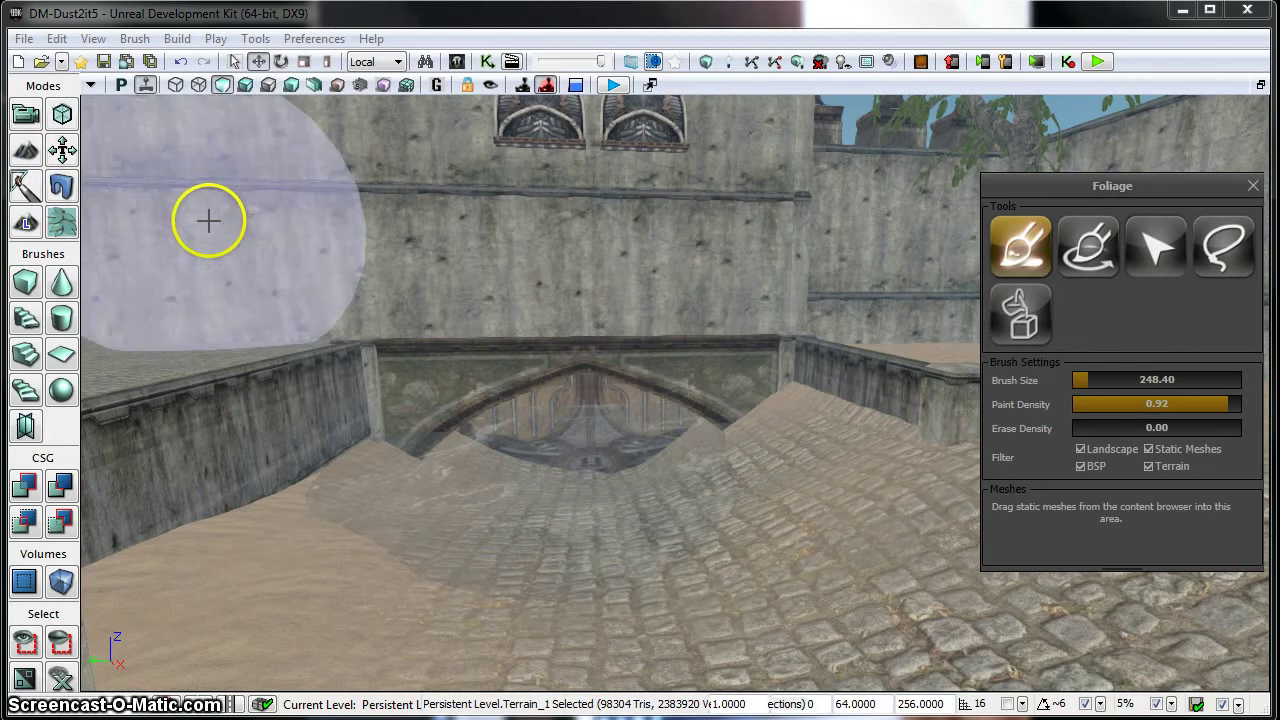
left_click(458, 62)
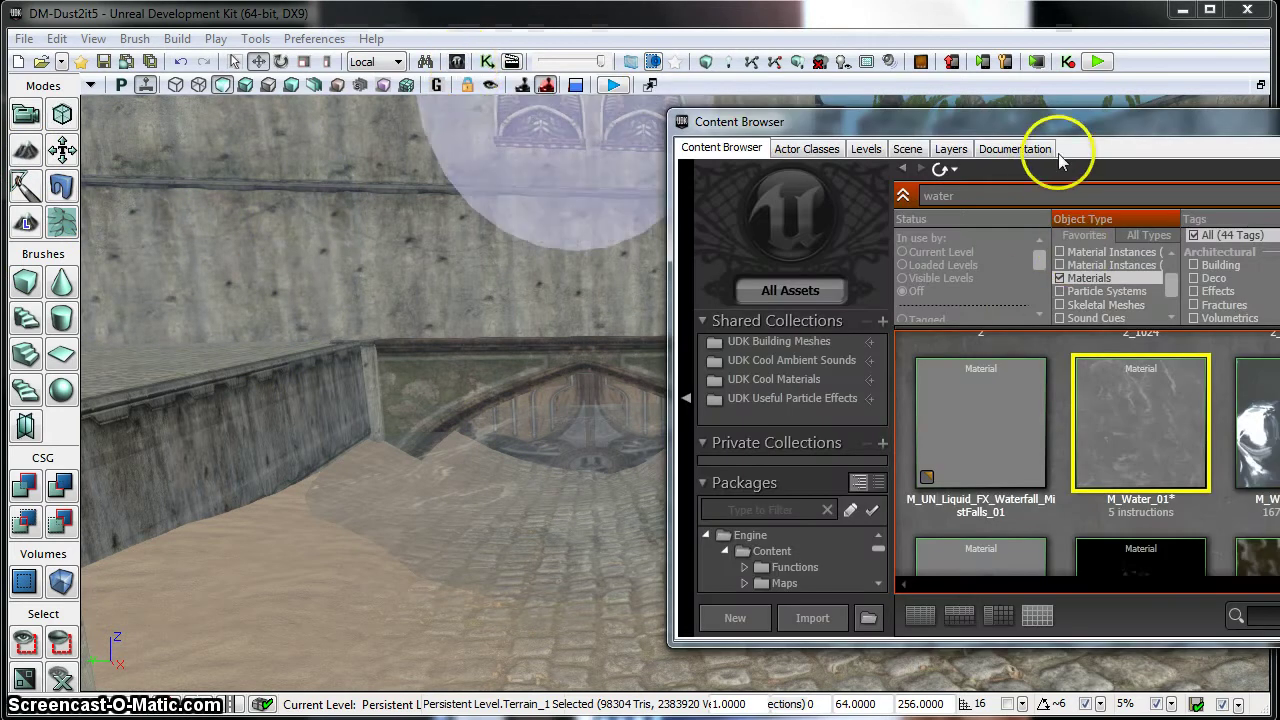
left_click_drag(1066, 122, 344, 60)
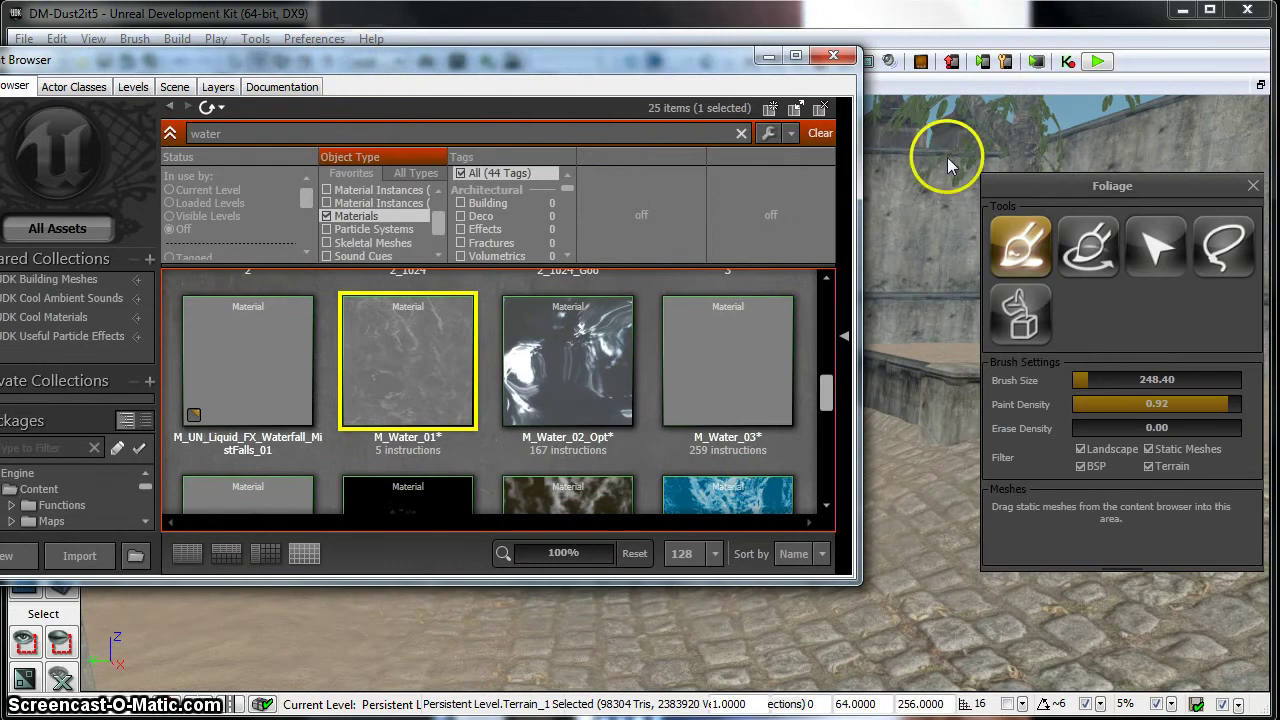
left_click_drag(866, 171, 680, 155)
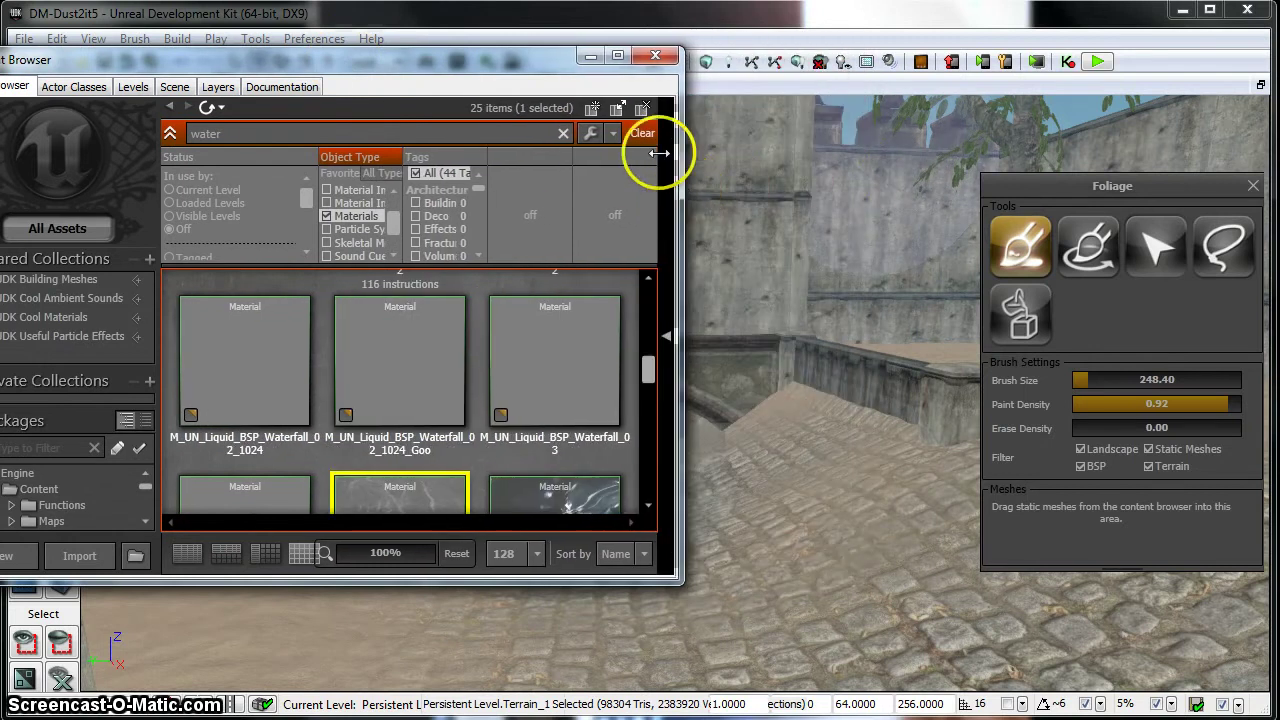
left_click_drag(476, 63, 642, 67)
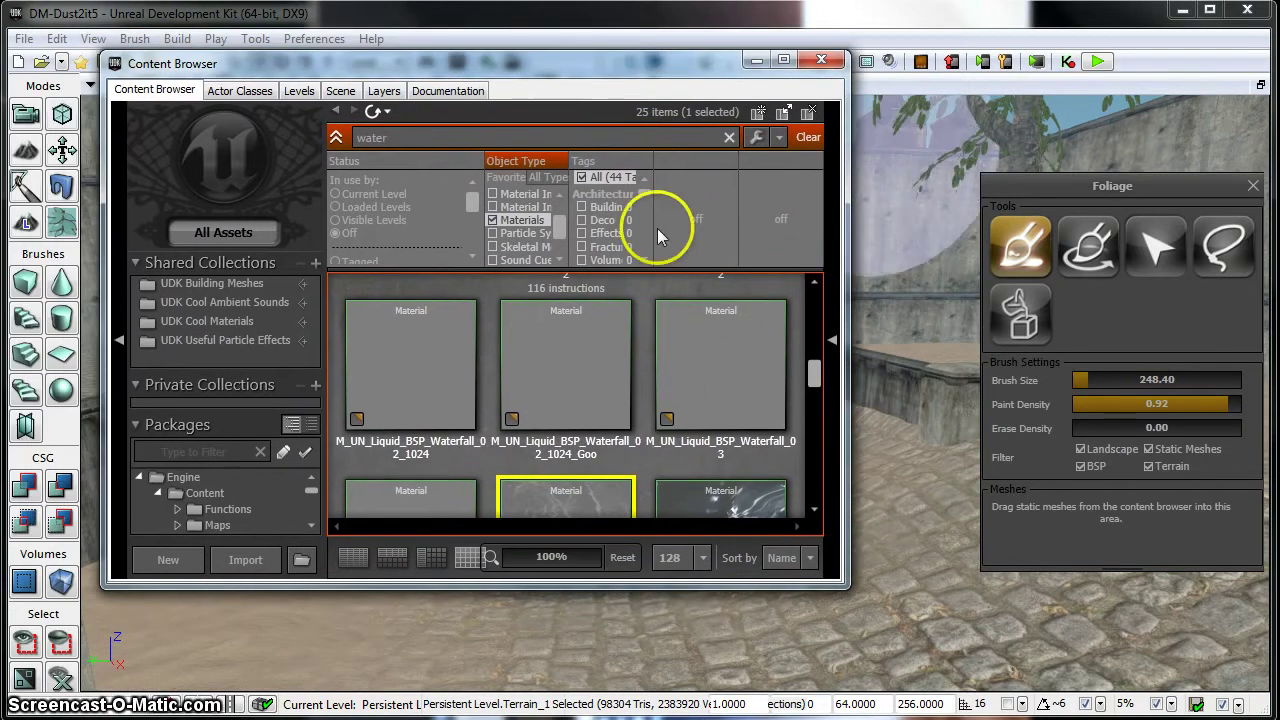
- Filter the content browser to Static Meshes instead of Materials and search for "grass"
left_click_drag(560, 225, 560, 239)
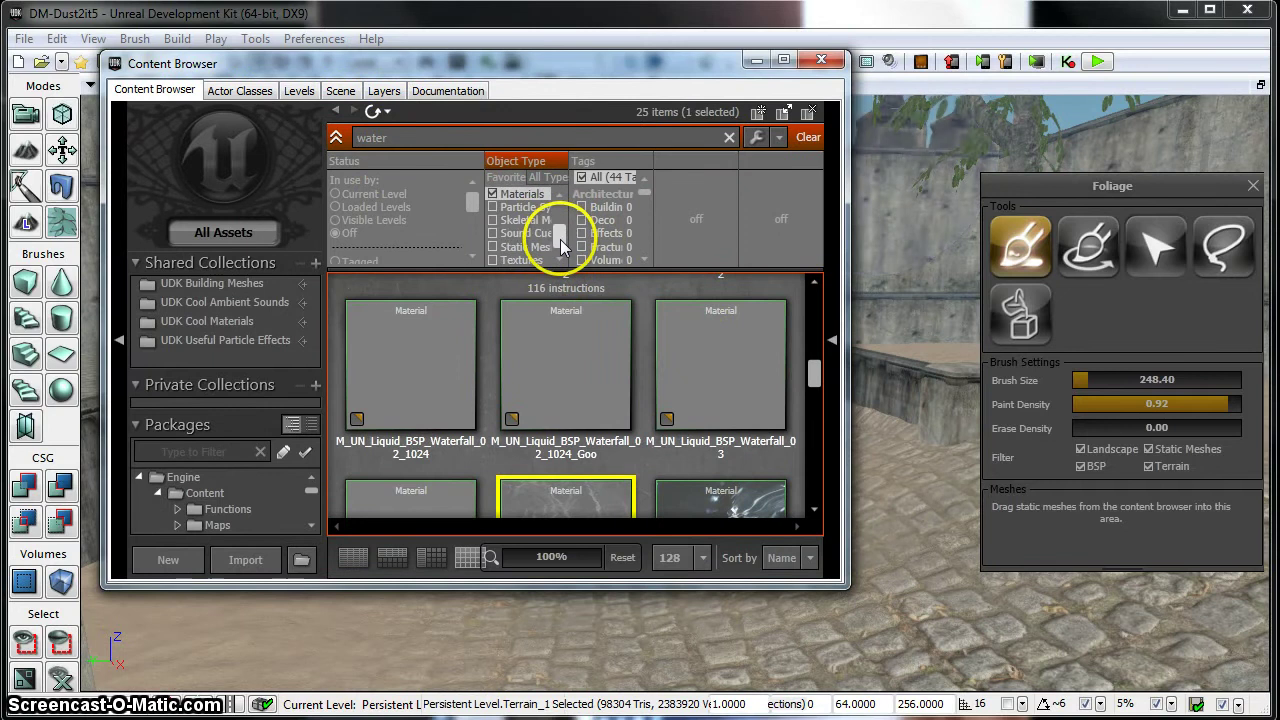
left_click(493, 195)
left_click(500, 194)
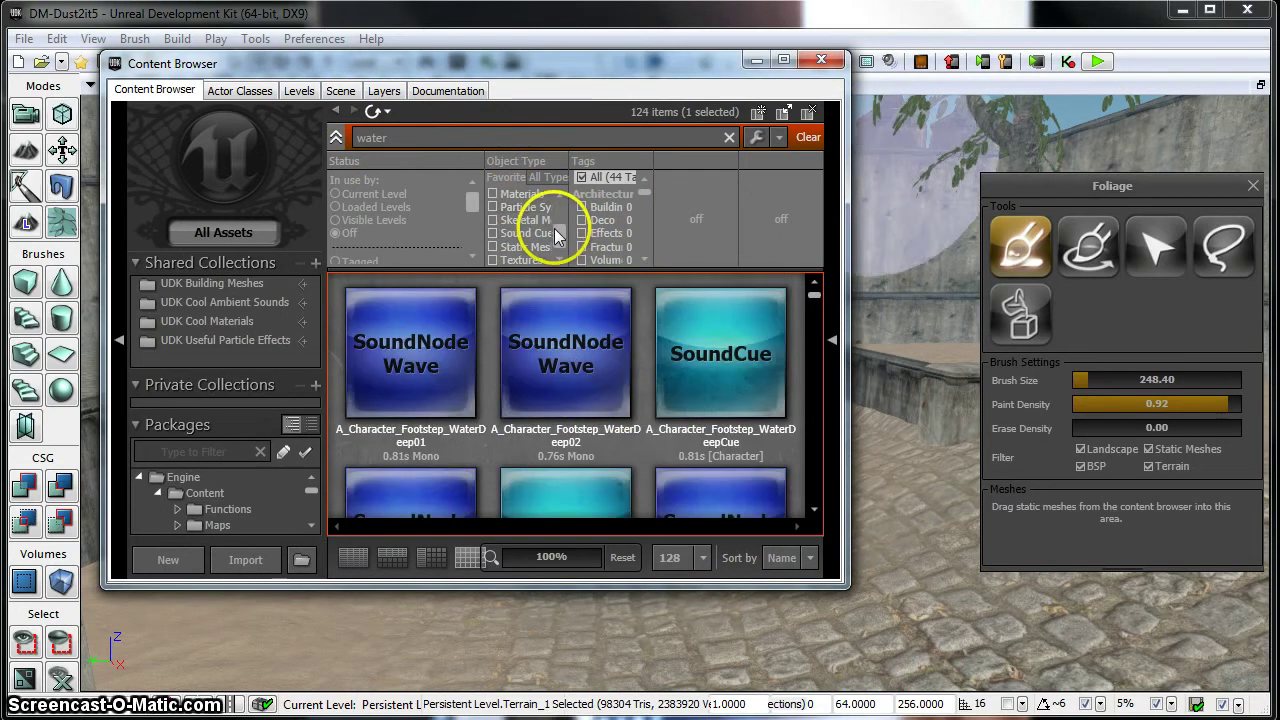
mouse_move(560, 252)
left_mouse_down()
mouse_move(559, 224)
mouse_move(559, 246)
left_mouse_up()
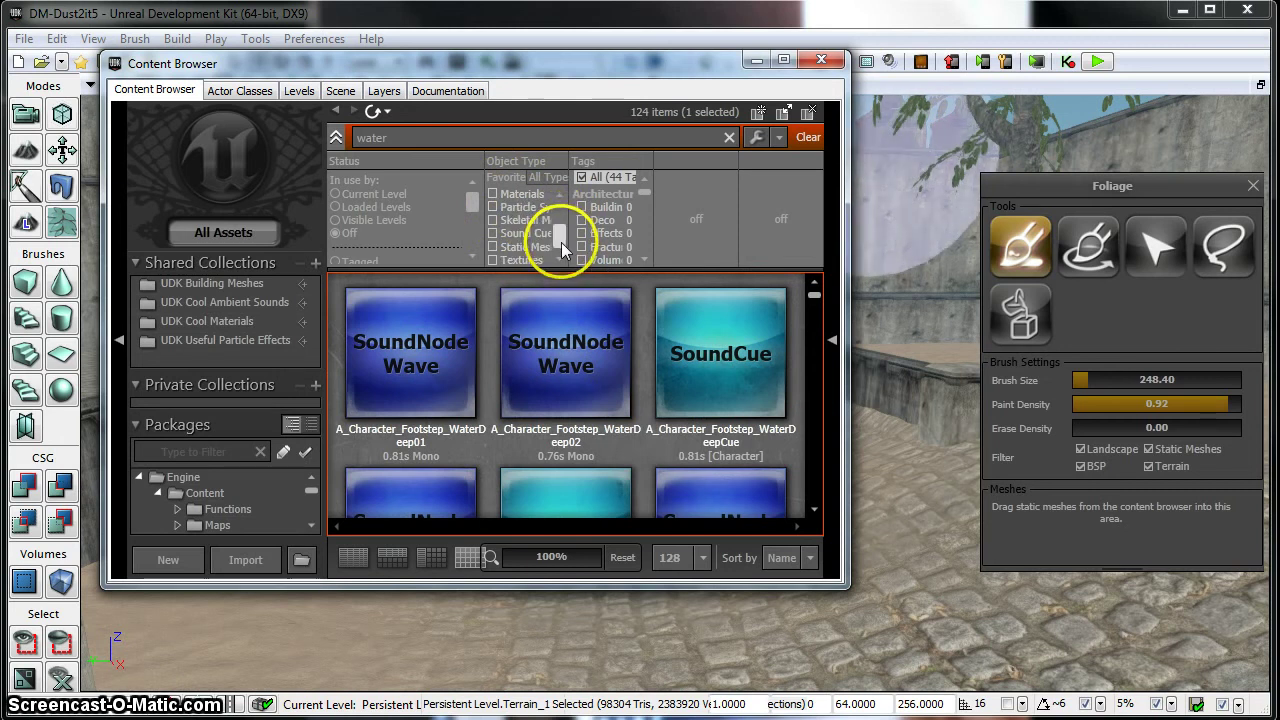
left_click(491, 247)
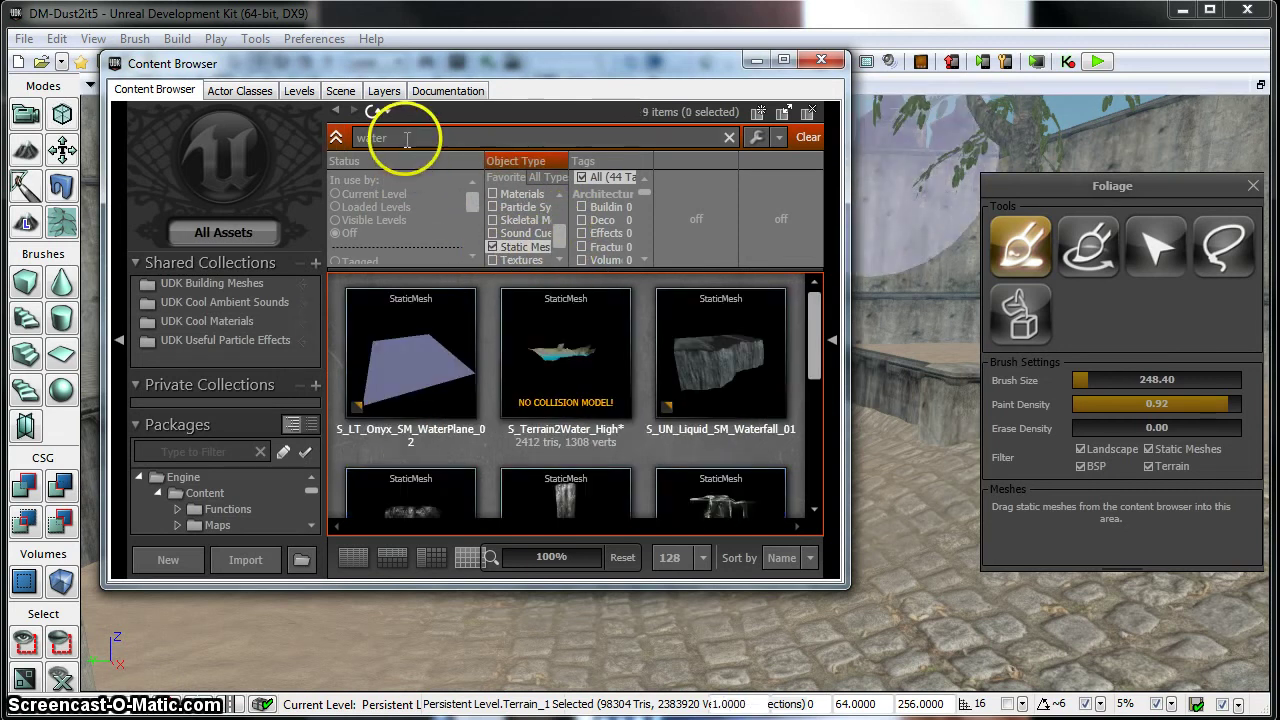
type("g")
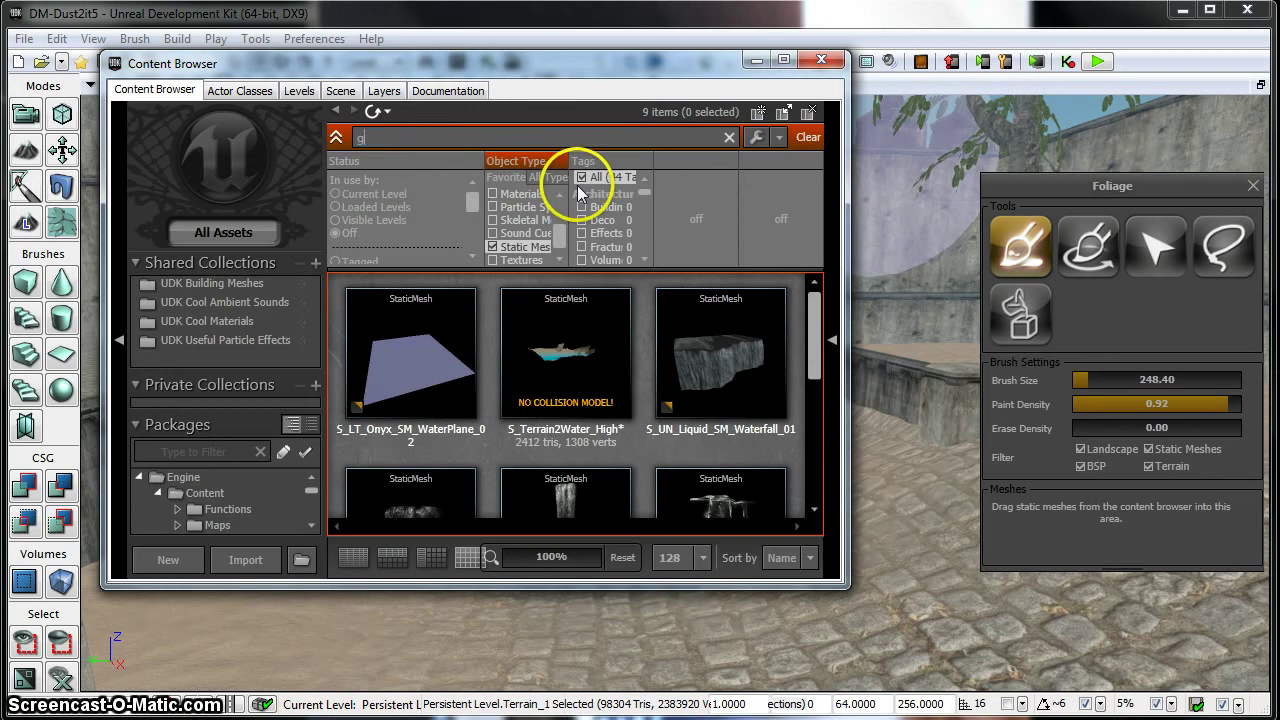
type("rass")
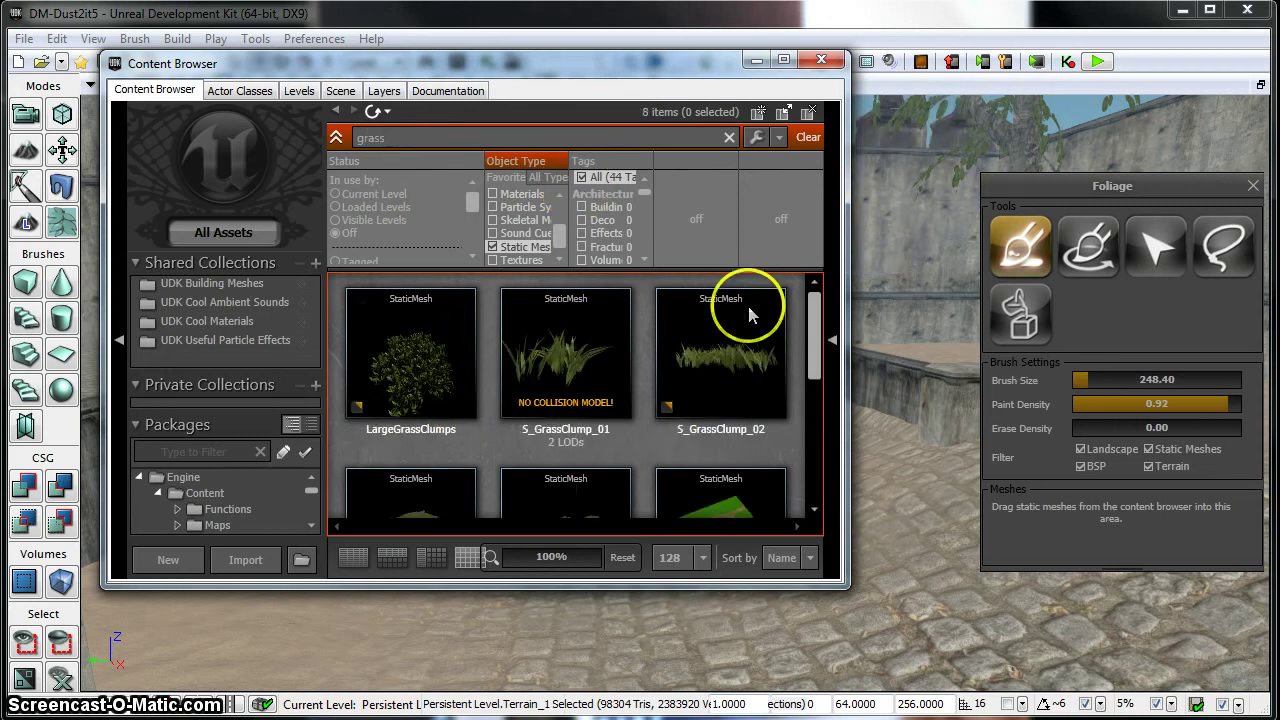
- Add the S_GrassClump_01 static mesh to the foliage meshes and close the content browser
left_click(590, 346)
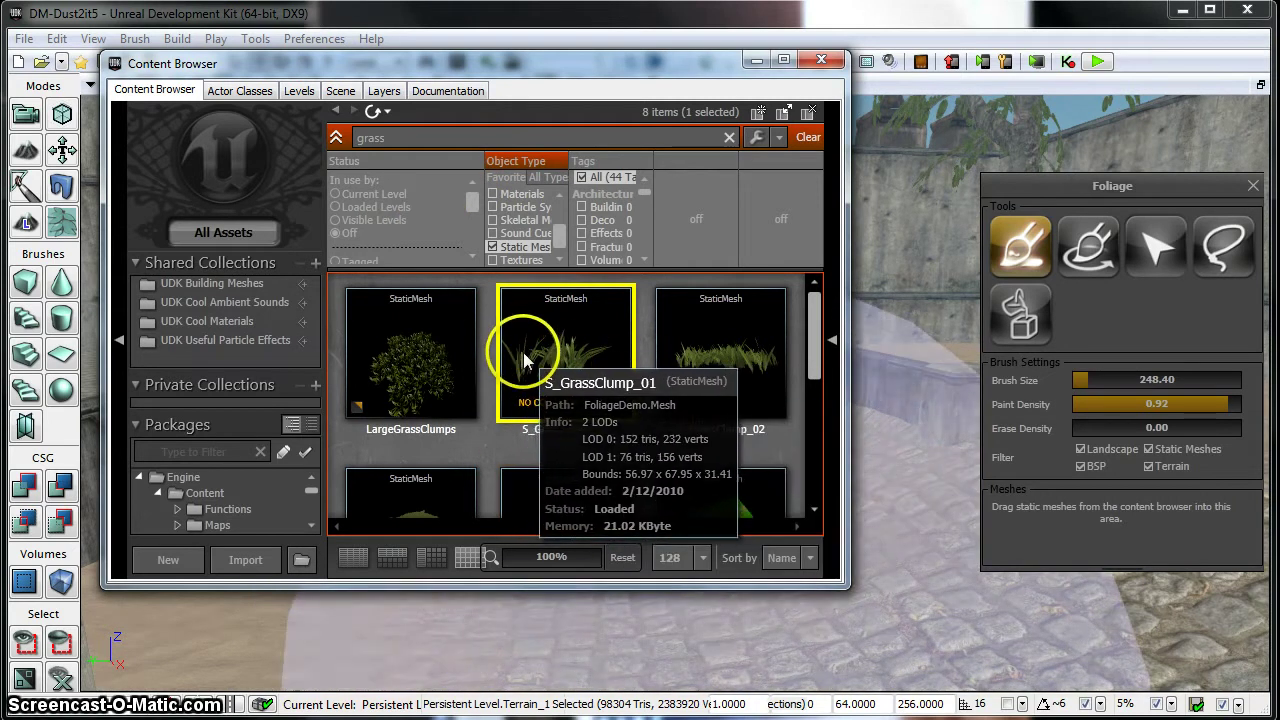
left_click_drag(545, 385, 1024, 557)
left_click_drag(1099, 536, 1105, 518)
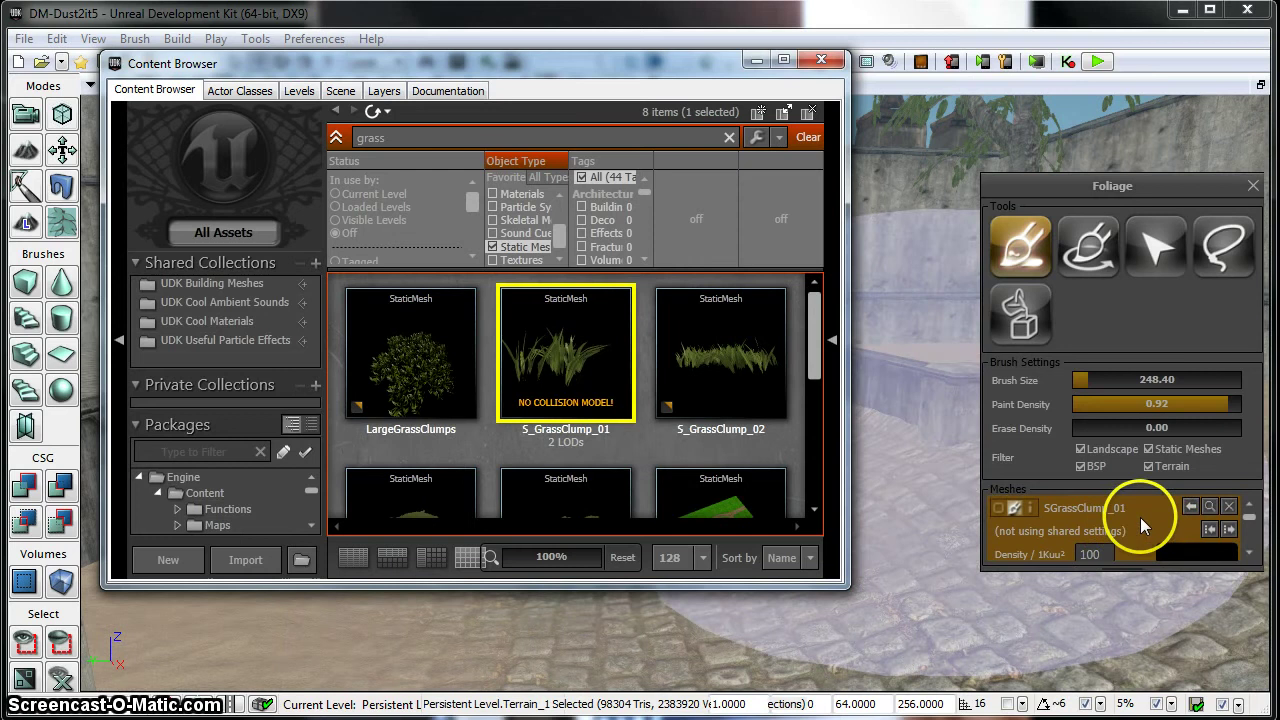
left_click(820, 63)
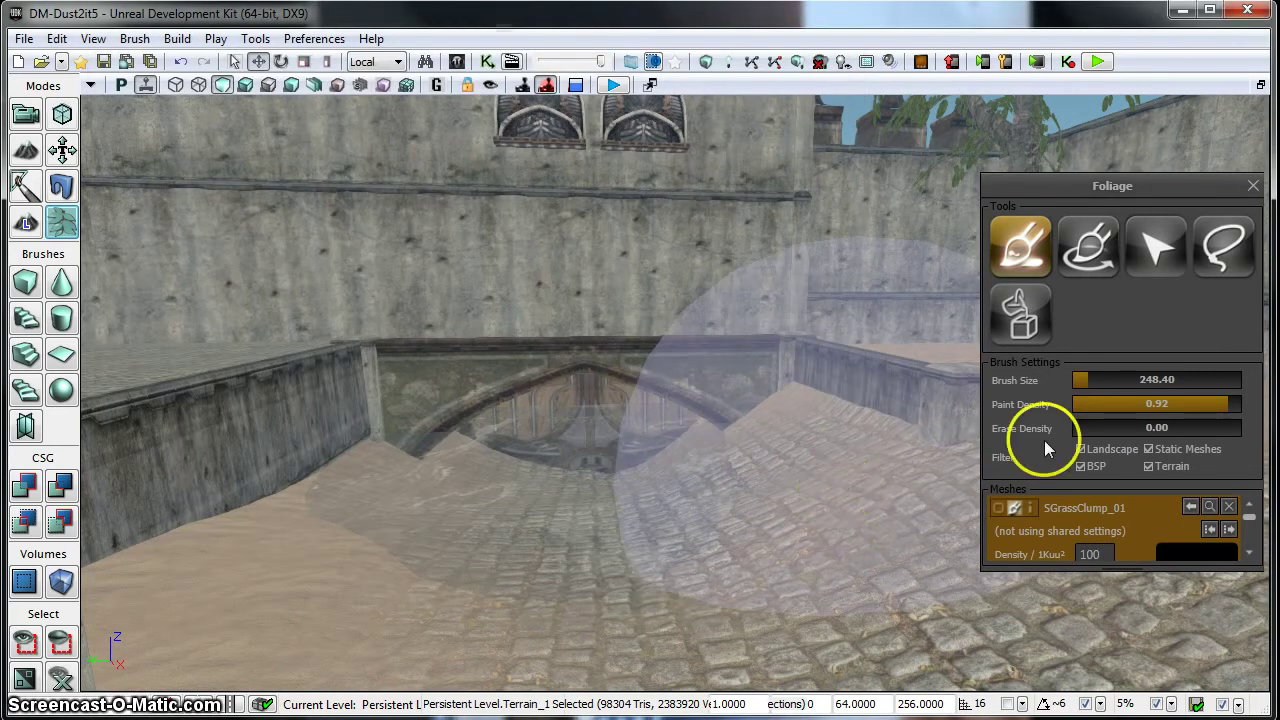
- Reduce the foliage paint density to 0.45 and the brush size to 163.88
left_click_drag(1228, 408, 1143, 405)
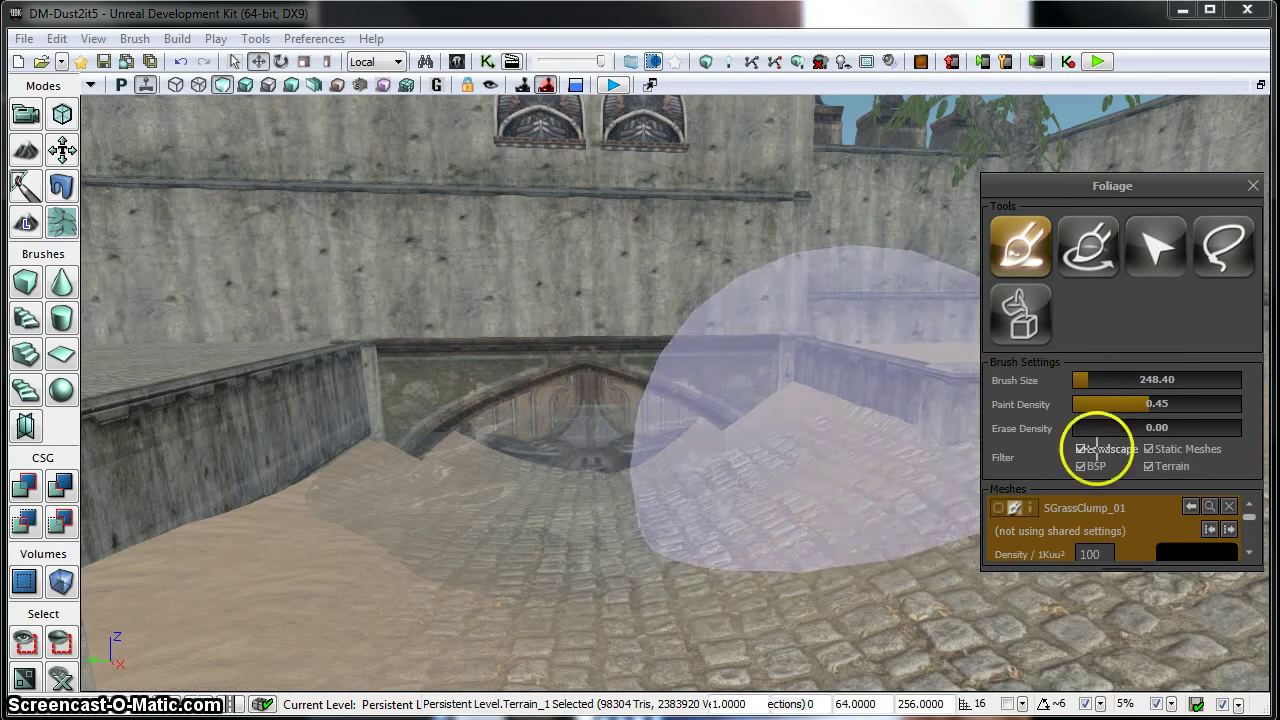
left_click(1083, 379)
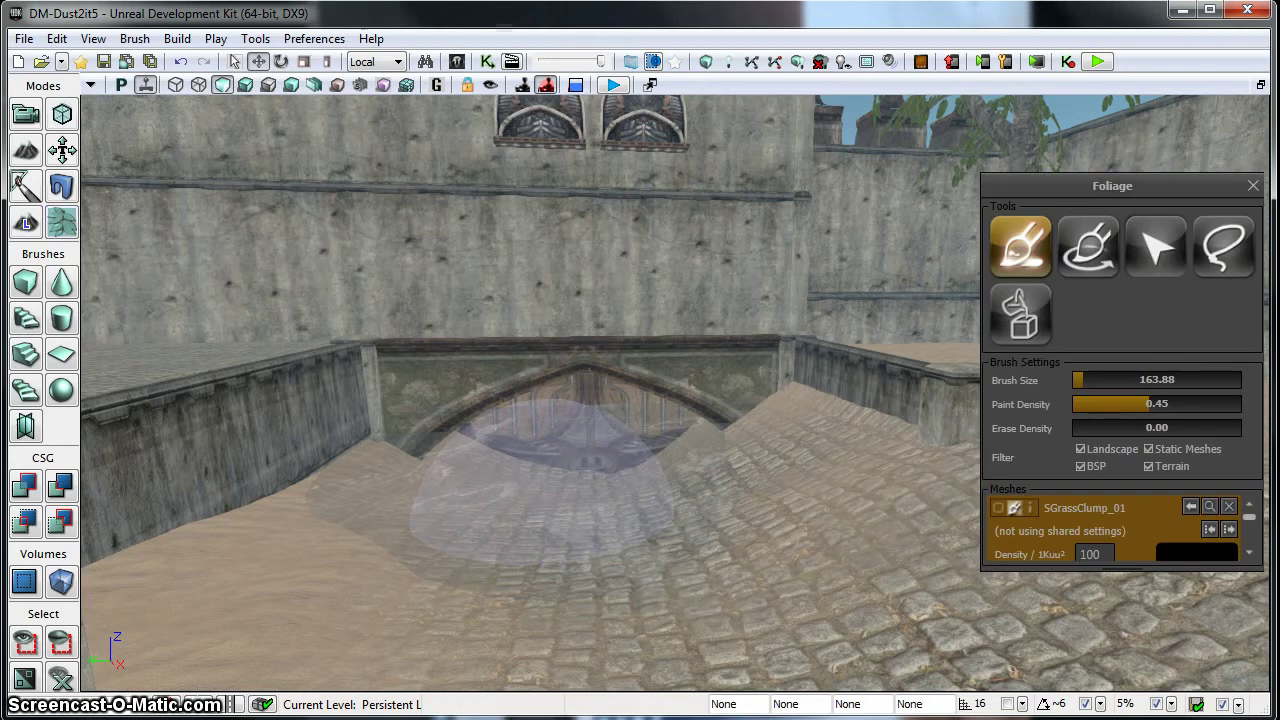
left_click(897, 490)
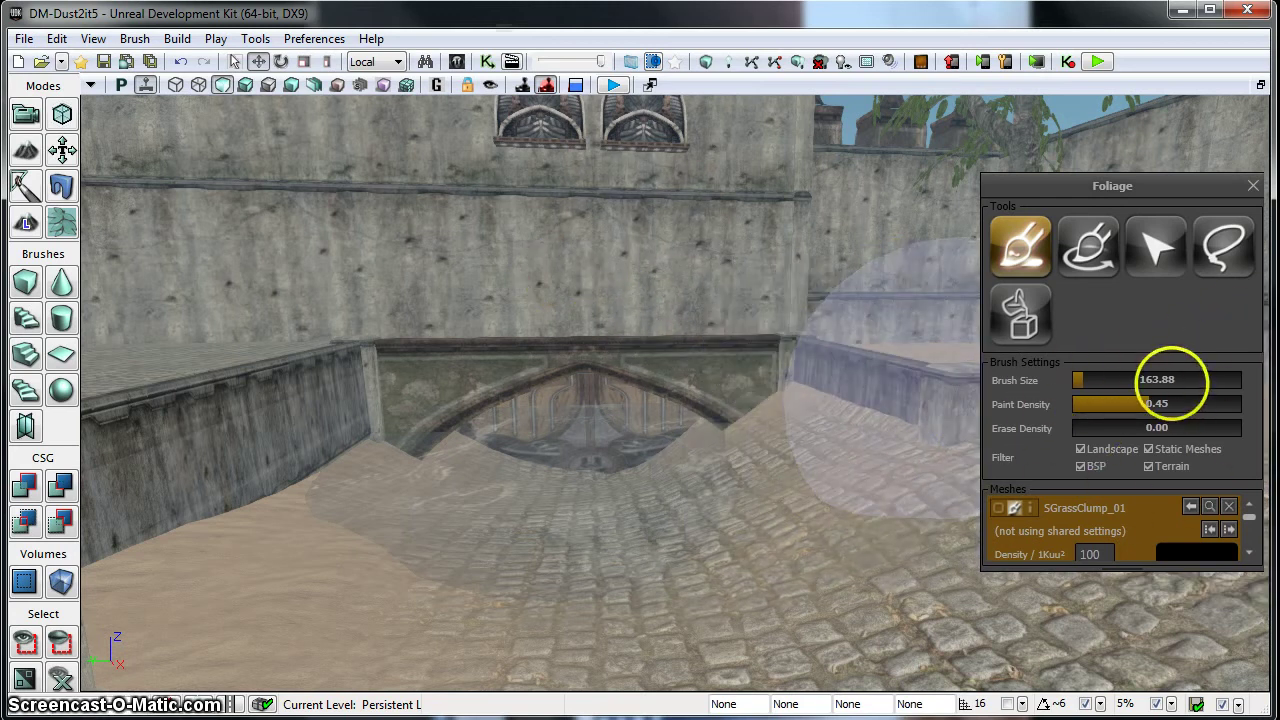
left_click(1157, 400)
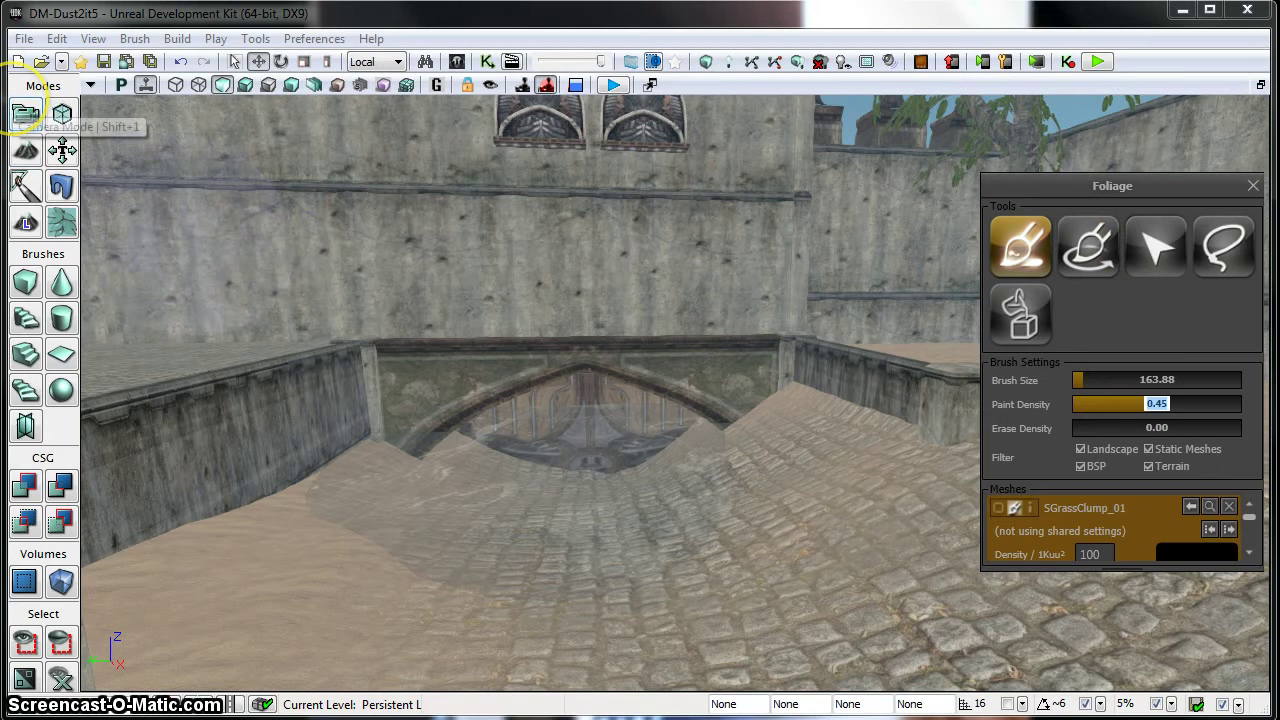
- Select the terrain in Camera mode, and back in Foliage mode set the brush size to 248.40 and paint density to 0.44
left_click(25, 113)
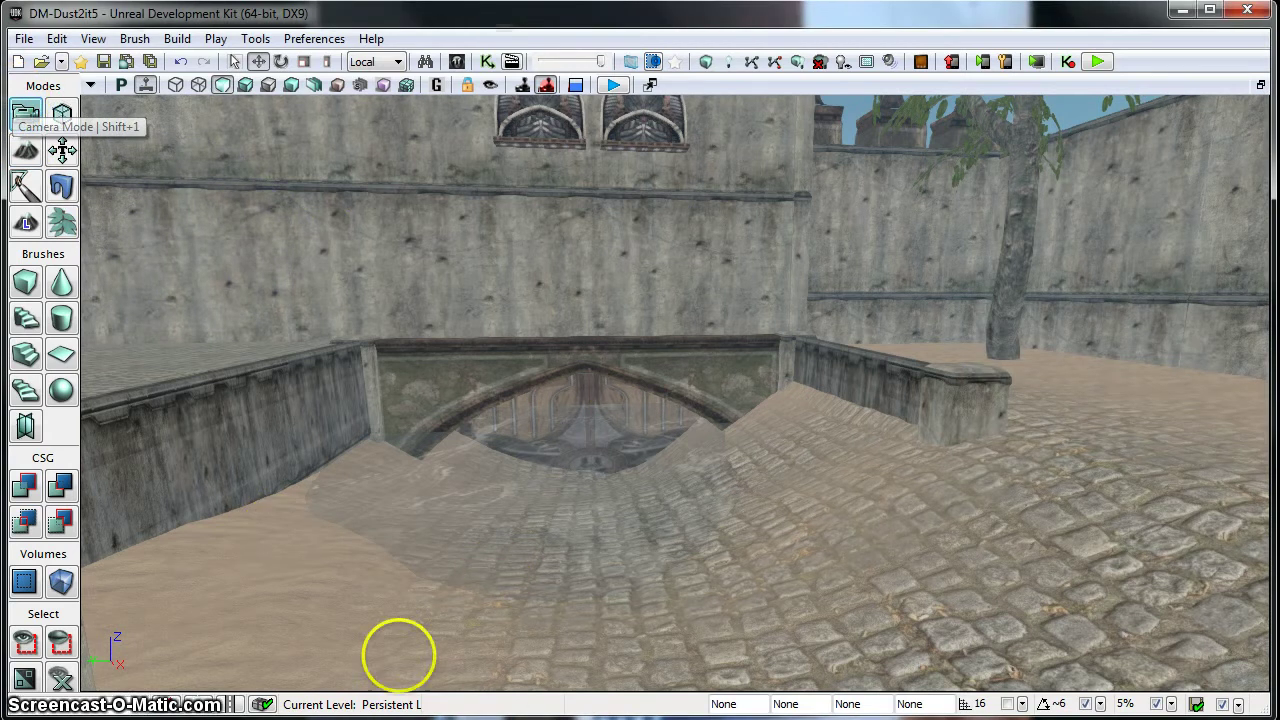
left_click(880, 680)
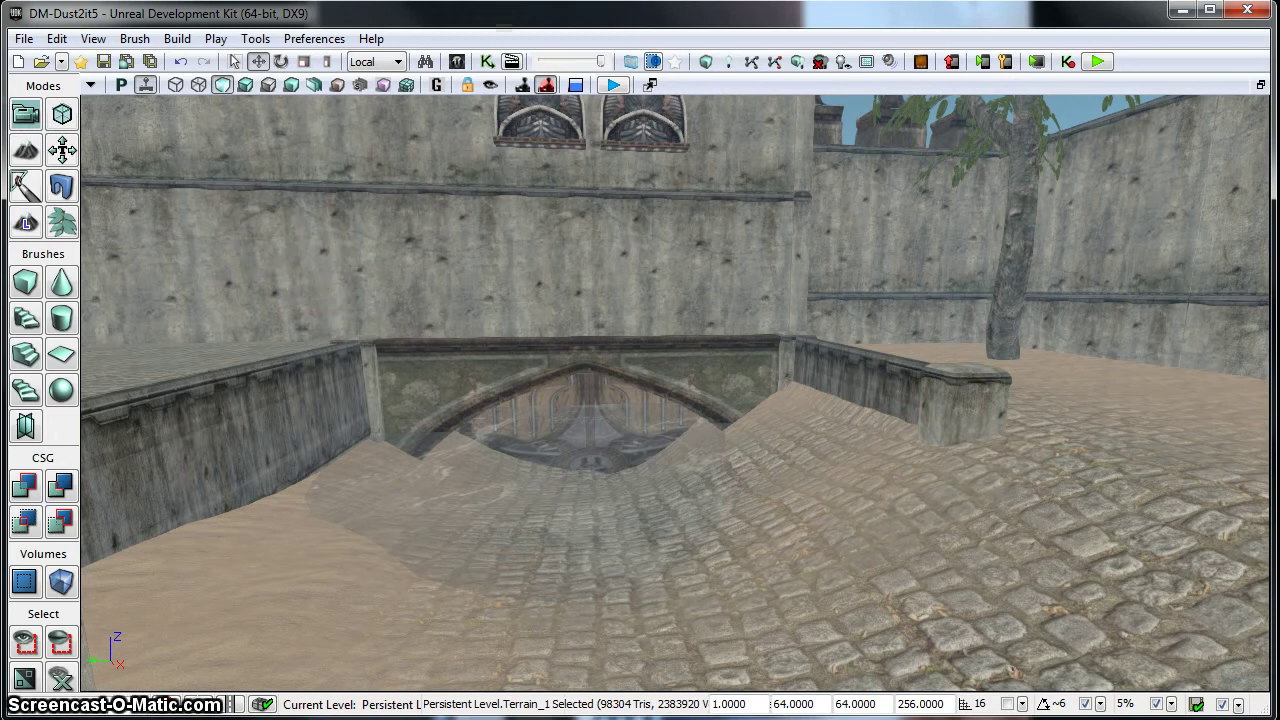
left_click(63, 215)
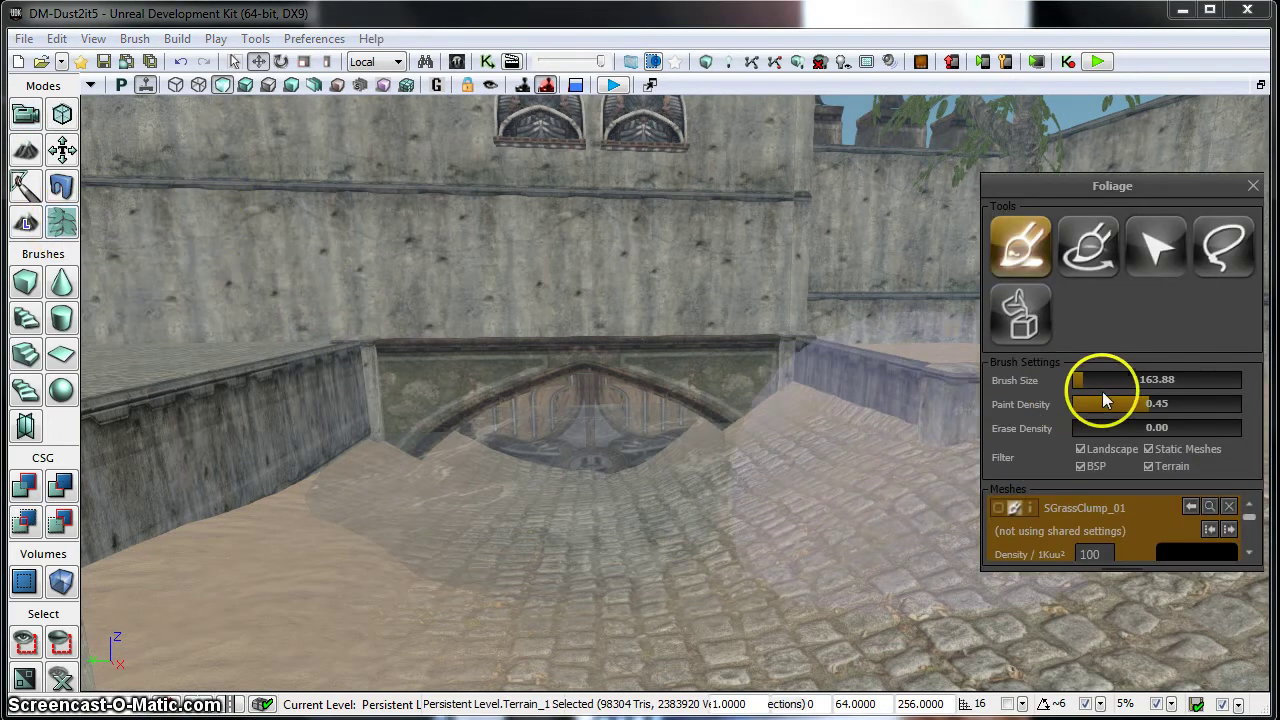
mouse_move(1080, 380)
left_mouse_down()
mouse_move(1093, 377)
mouse_move(1080, 376)
left_mouse_up()
mouse_move(1172, 402)
left_mouse_down()
mouse_move(1160, 386)
mouse_move(1146, 410)
left_mouse_up()
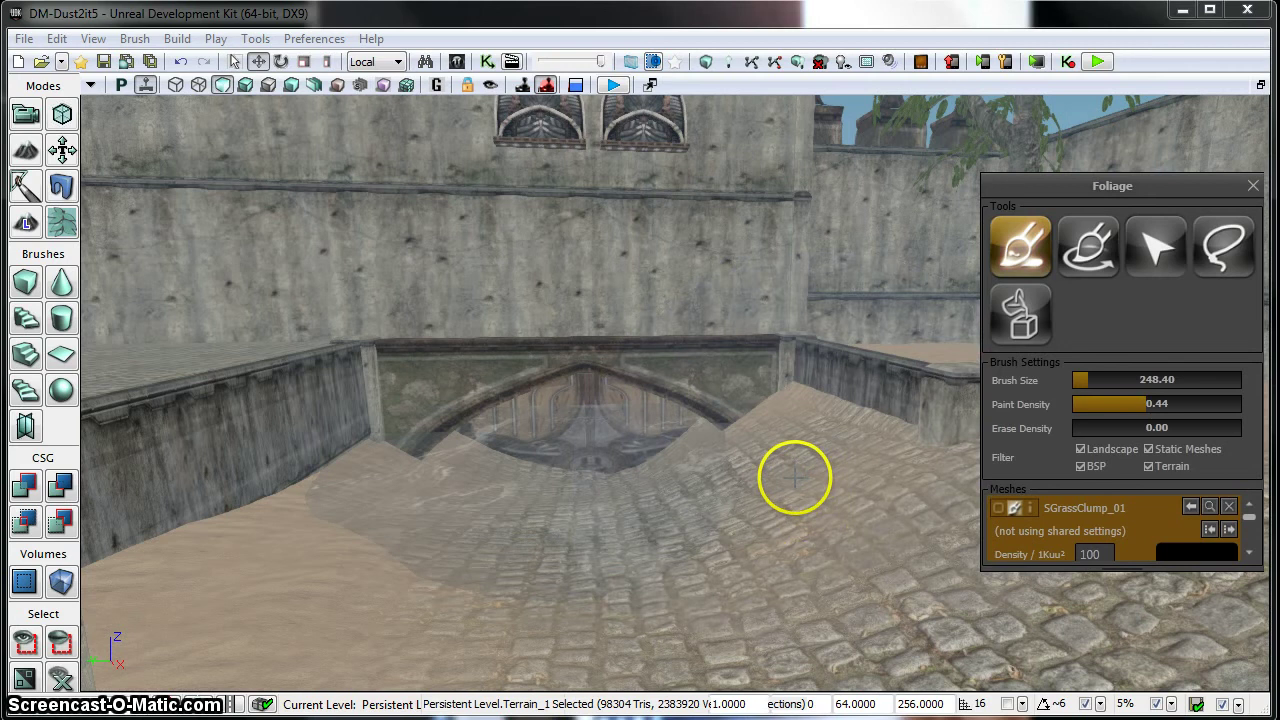
- Paint grass clumps on the cobbled slope beside the water and near the low wall's end pillar
left_click_drag(795, 477, 801, 485, "ctrl")
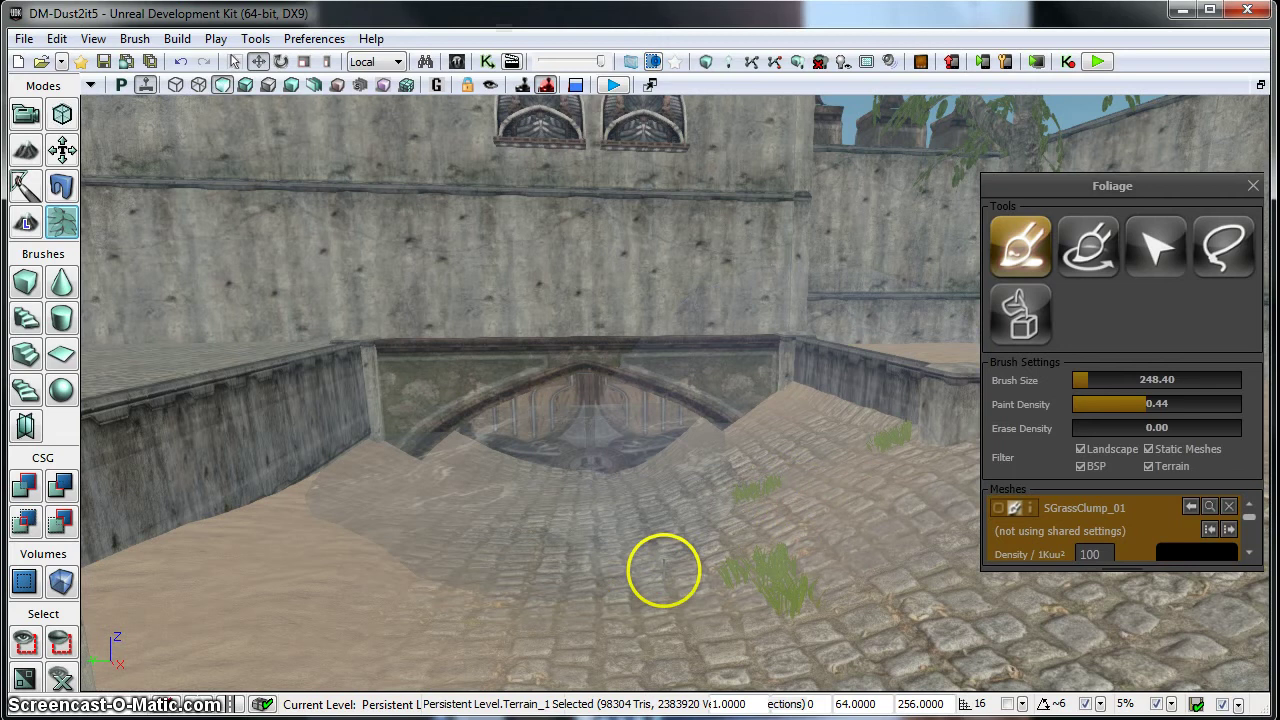
mouse_move(797, 453)
left_mouse_down("ctrl")
mouse_move(749, 449)
mouse_move(749, 420)
mouse_move(789, 406)
left_mouse_up("ctrl")
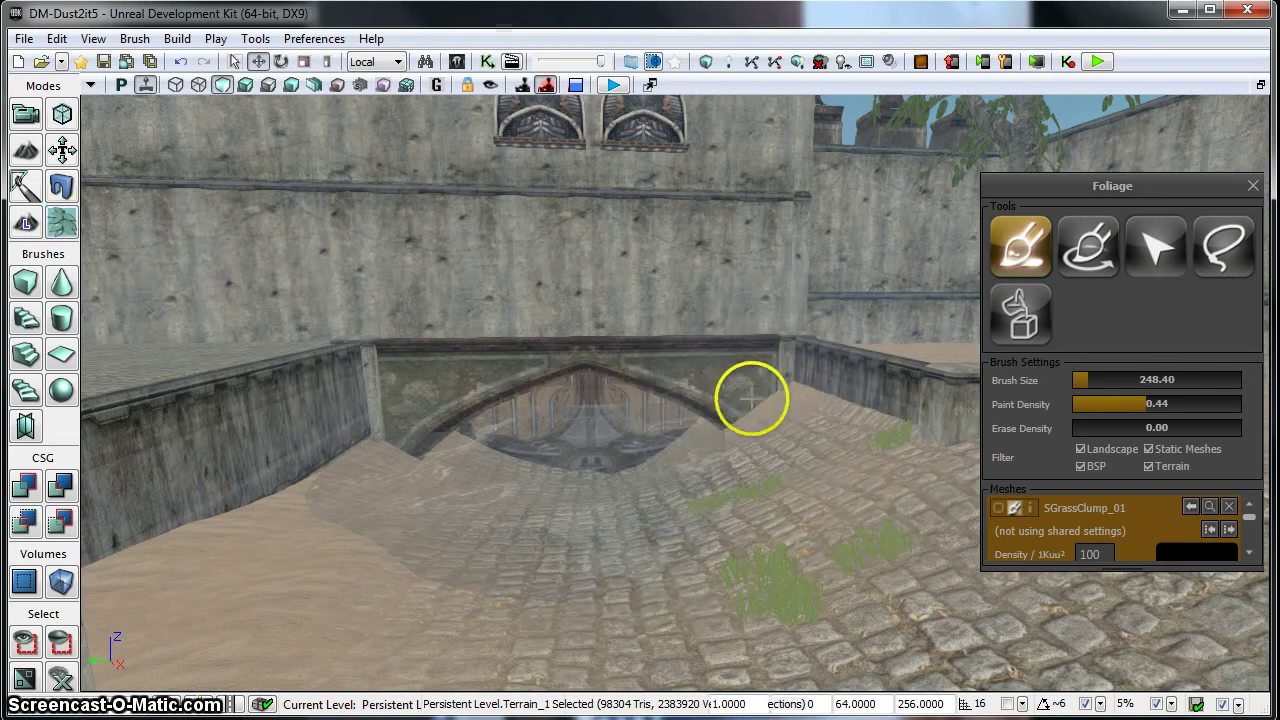
mouse_move(709, 409)
left_mouse_down("ctrl")
mouse_move(757, 414)
mouse_move(763, 400)
mouse_move(809, 394)
mouse_move(712, 407)
left_mouse_up("ctrl")
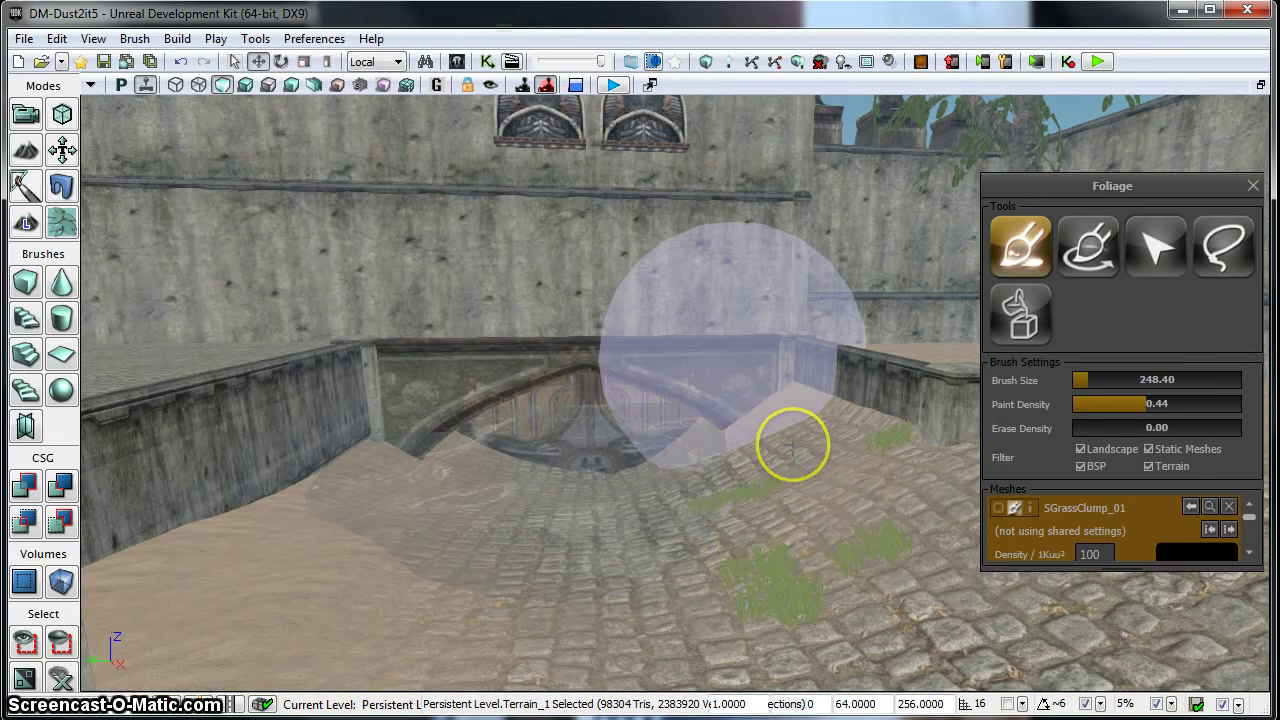
left_click(623, 623)
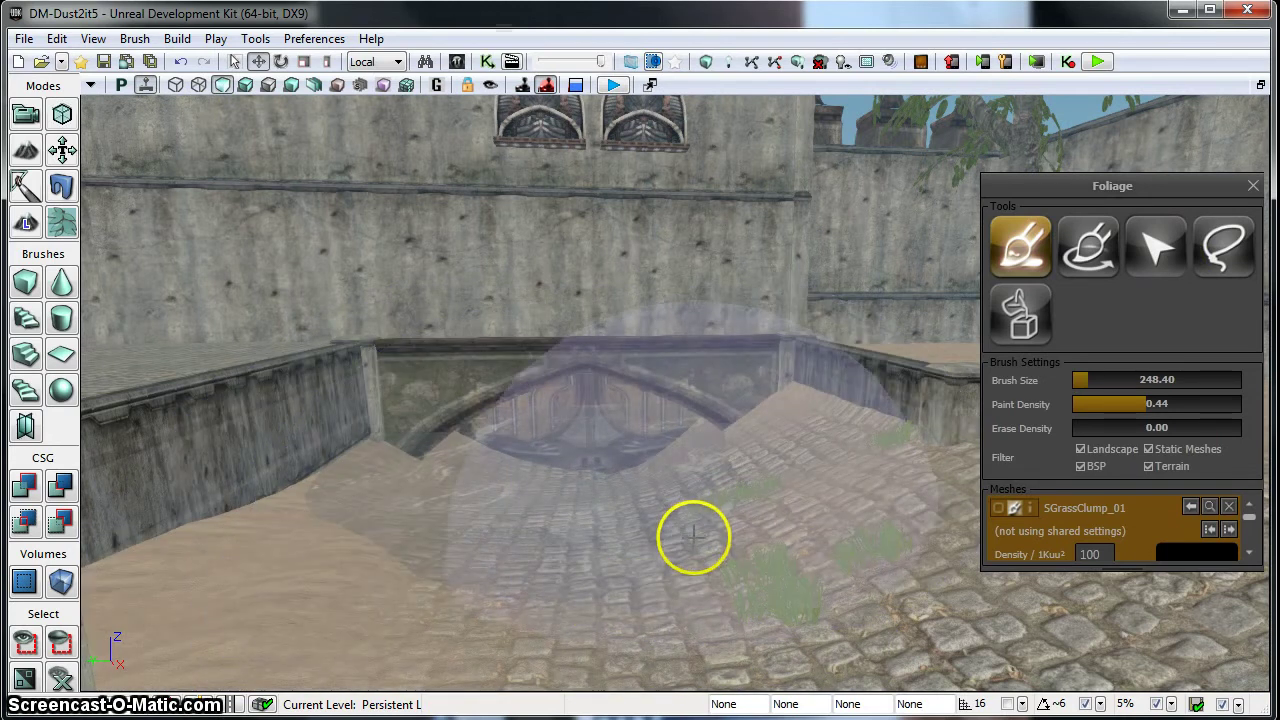
mouse_move(694, 540)
left_mouse_down()
mouse_move(663, 529)
mouse_move(675, 528)
left_mouse_up()
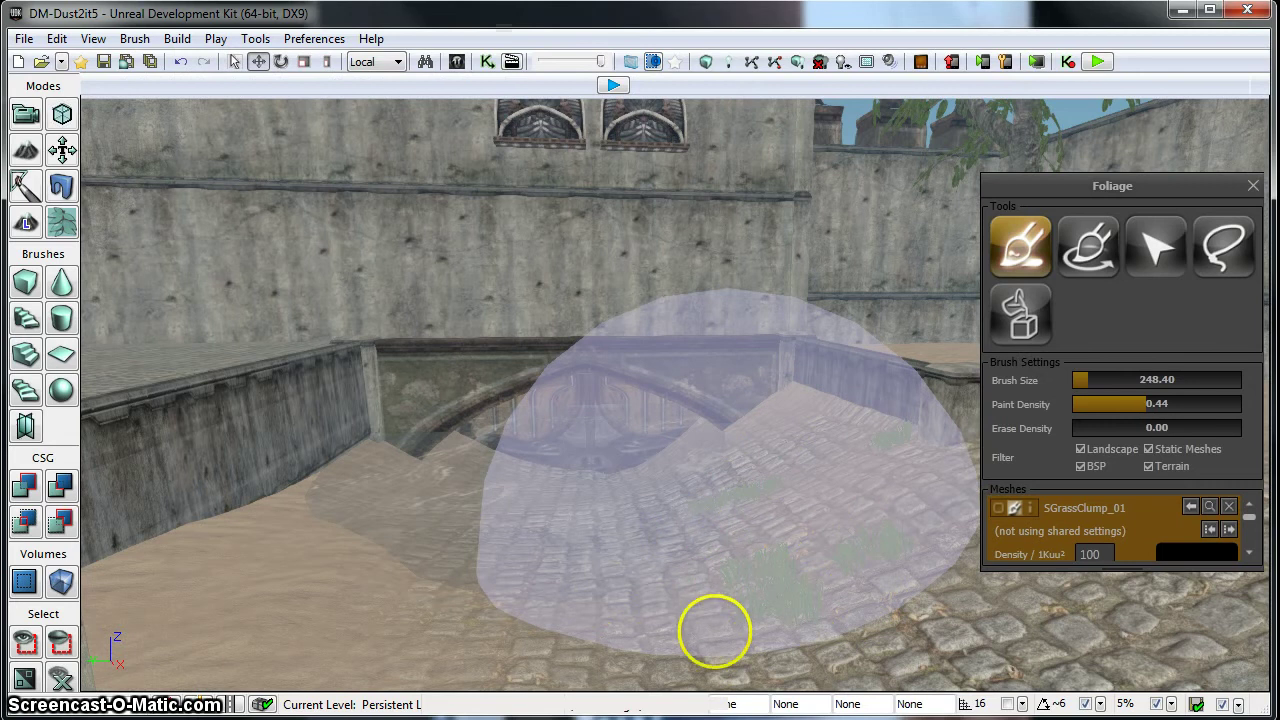
right_click(677, 487)
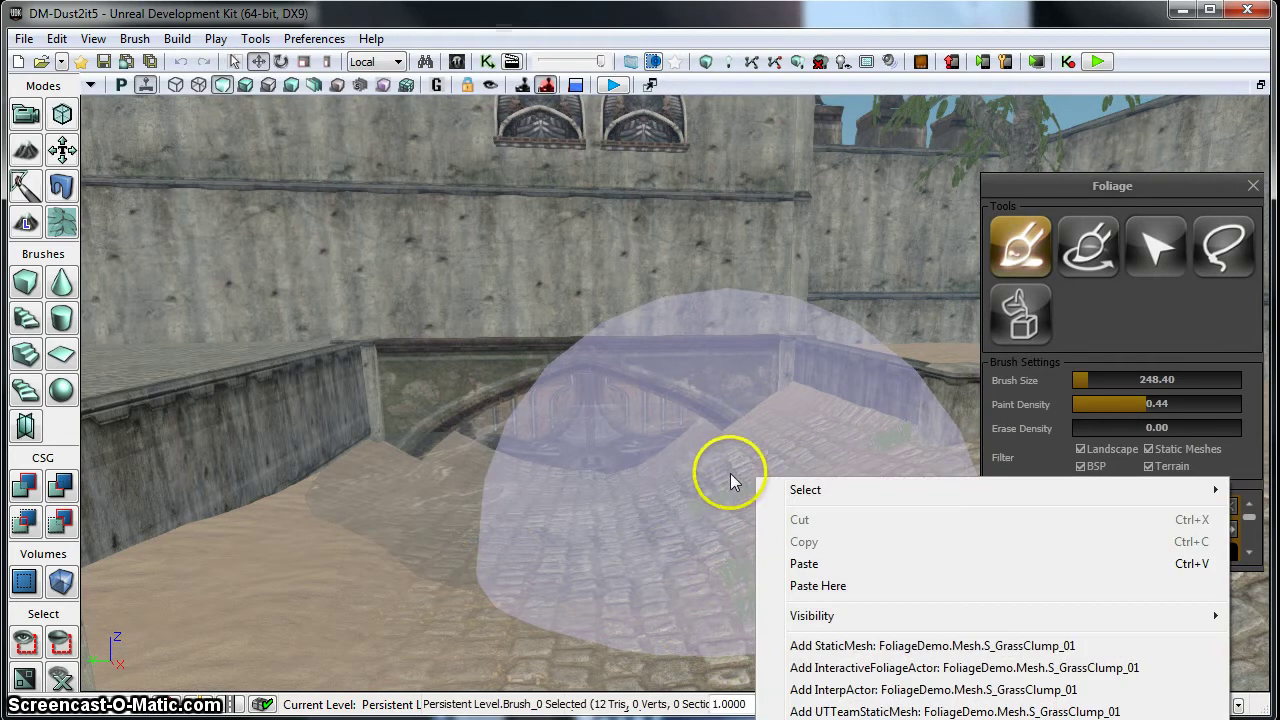
left_click(730, 473)
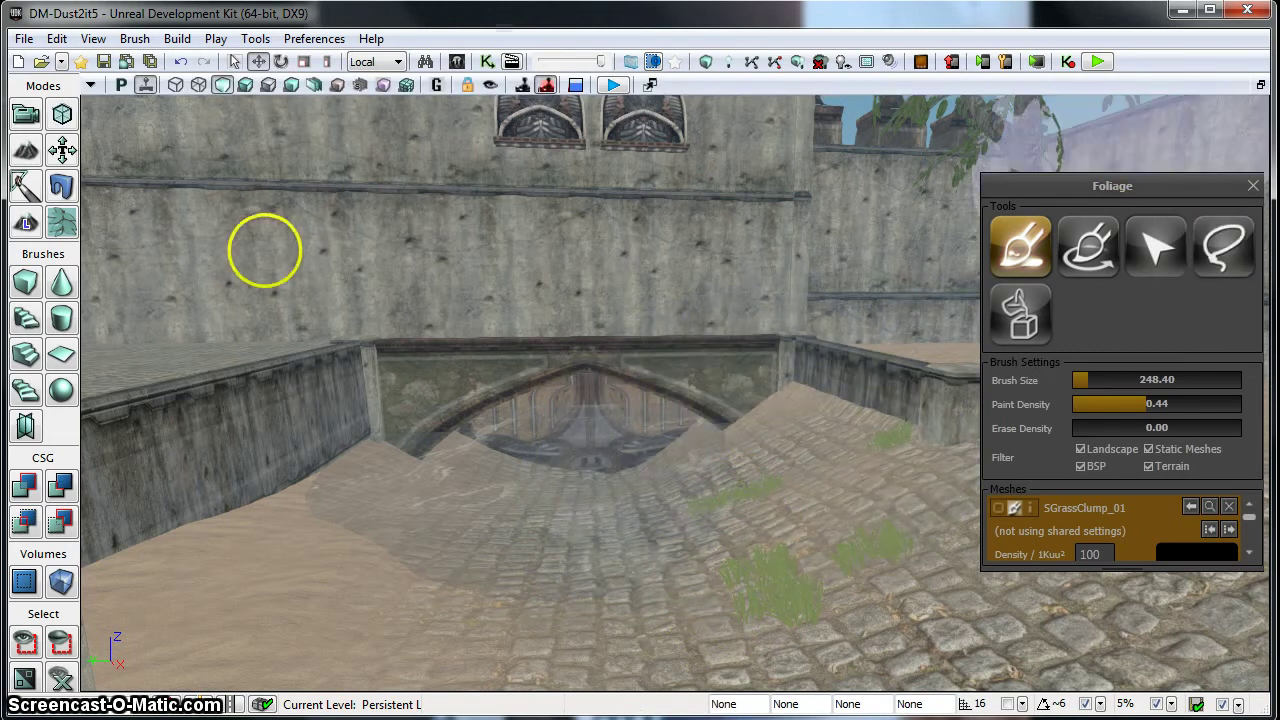
- Switch to Camera mode at the sandy corner by the tree, and choose the UTWeaponPickupFactory class from the weapon pickup actors
left_click(26, 116)
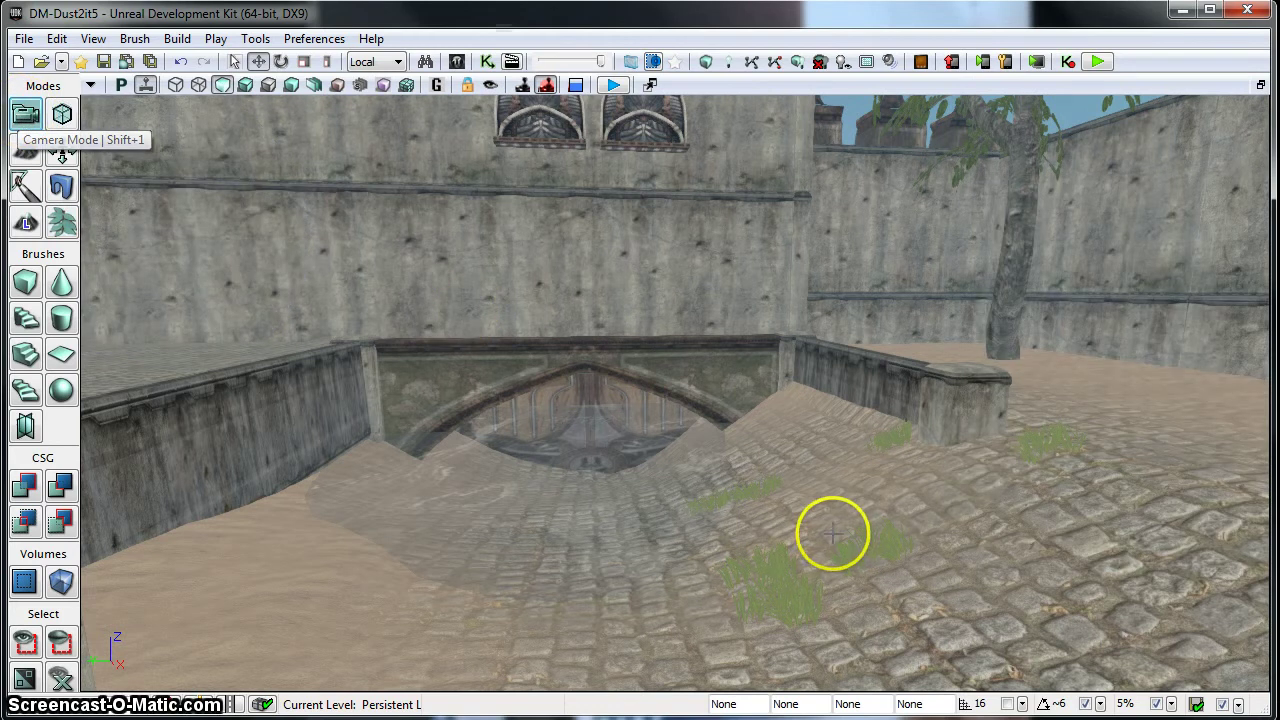
left_click_drag(834, 526, 377, 399)
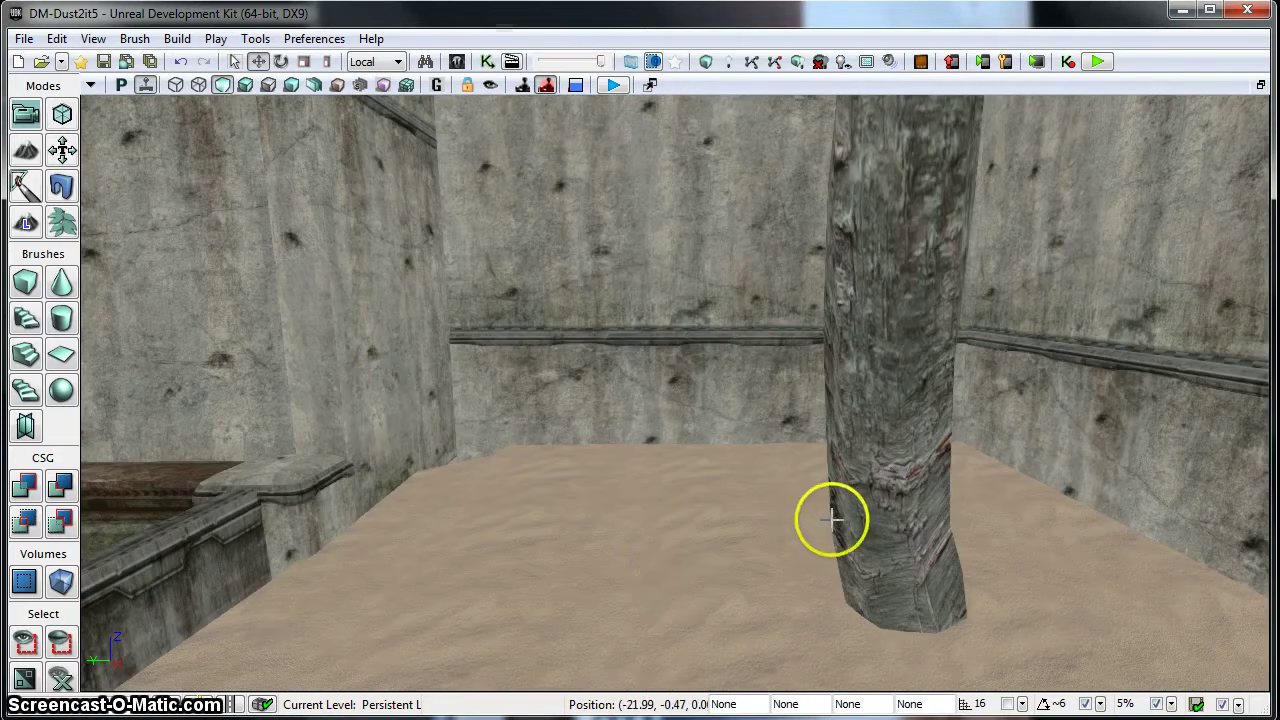
left_click_drag(650, 591, 634, 662)
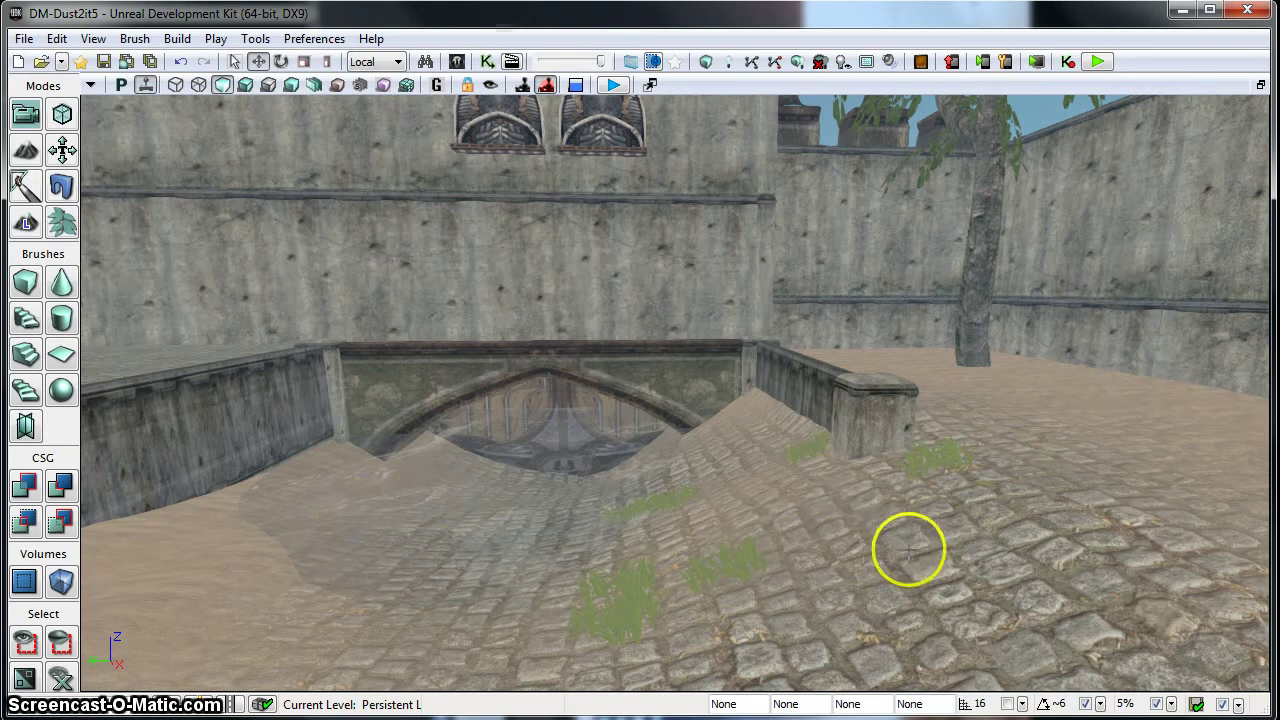
left_click_drag(908, 549, 942, 492)
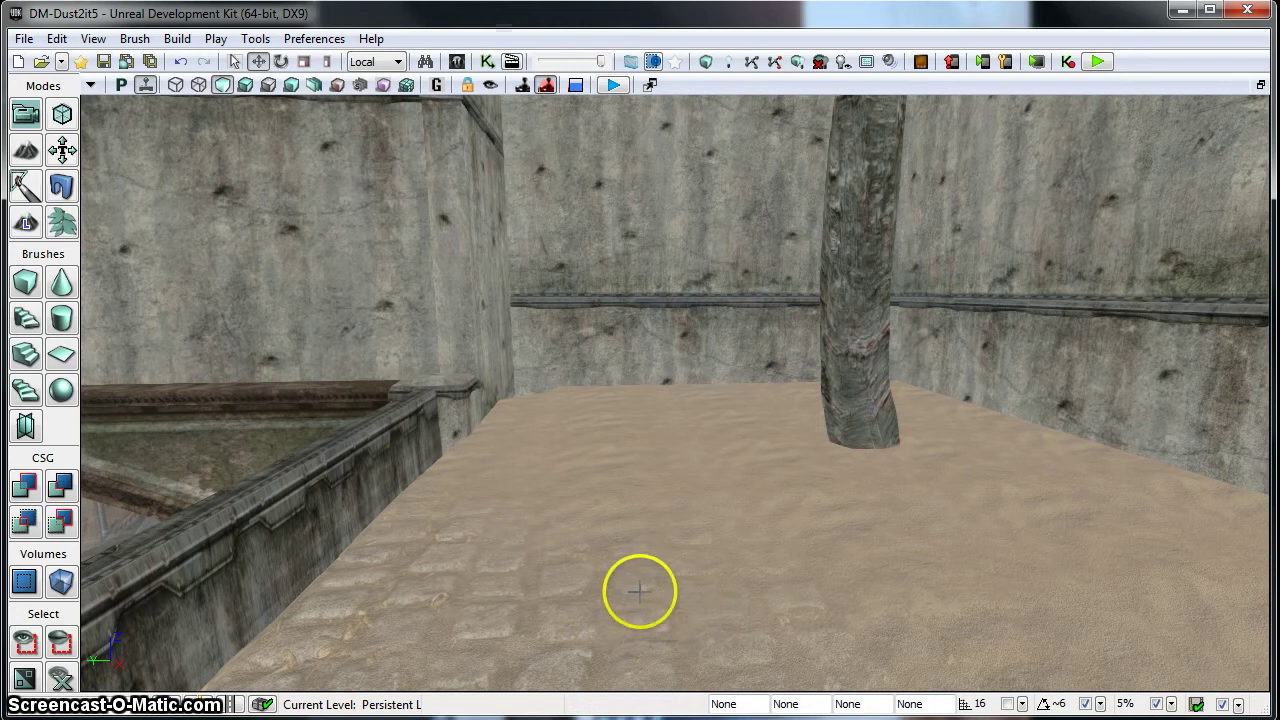
mouse_move(580, 507)
left_mouse_down()
mouse_move(577, 529)
mouse_move(586, 490)
left_mouse_up()
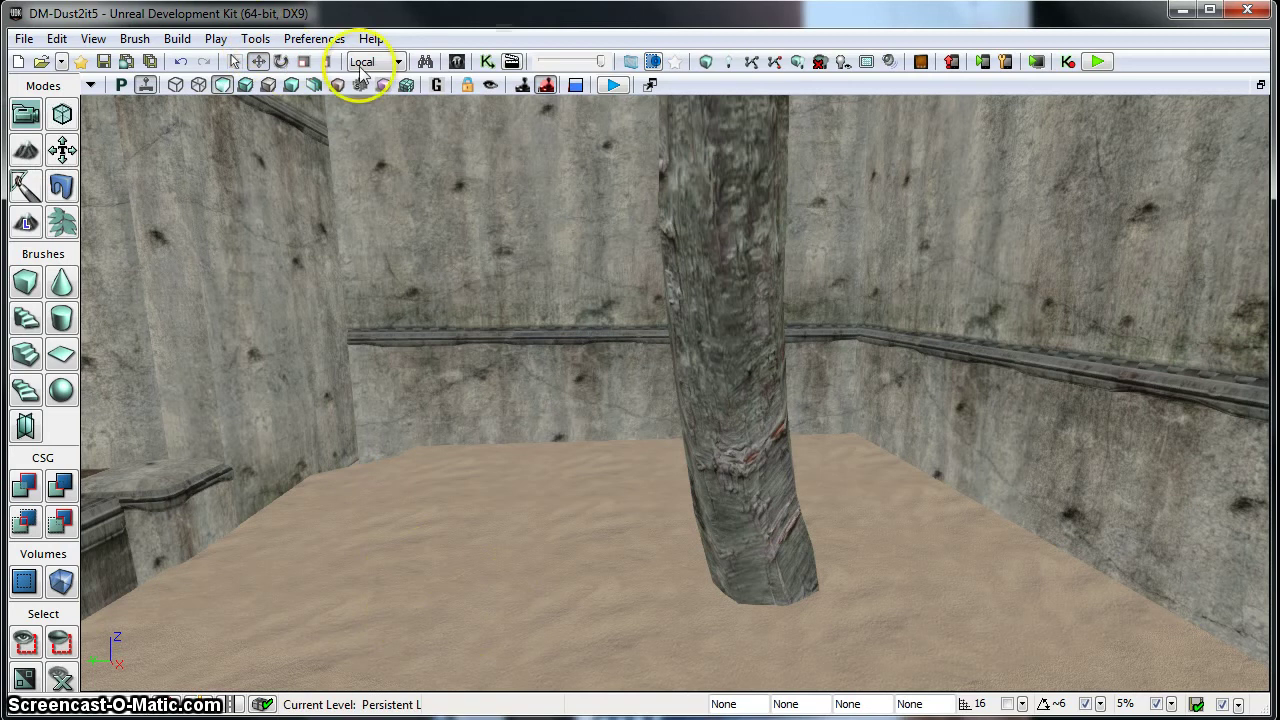
left_click(457, 62)
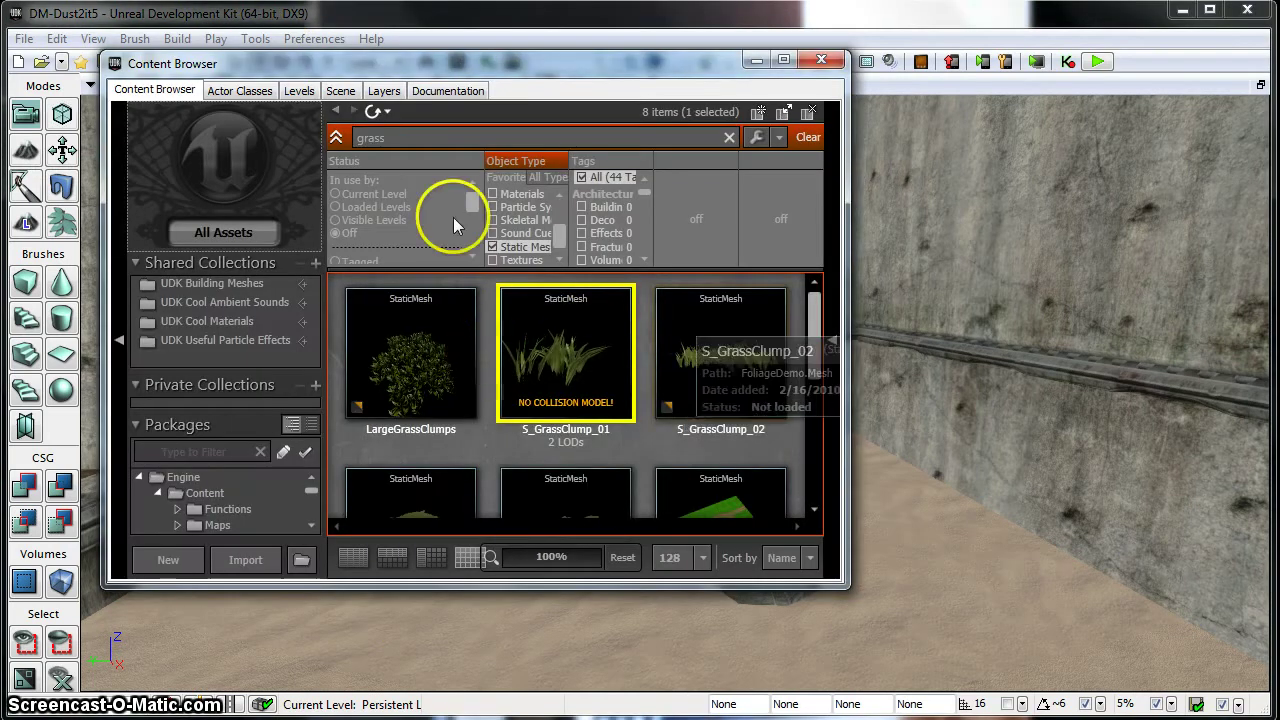
left_click(236, 93)
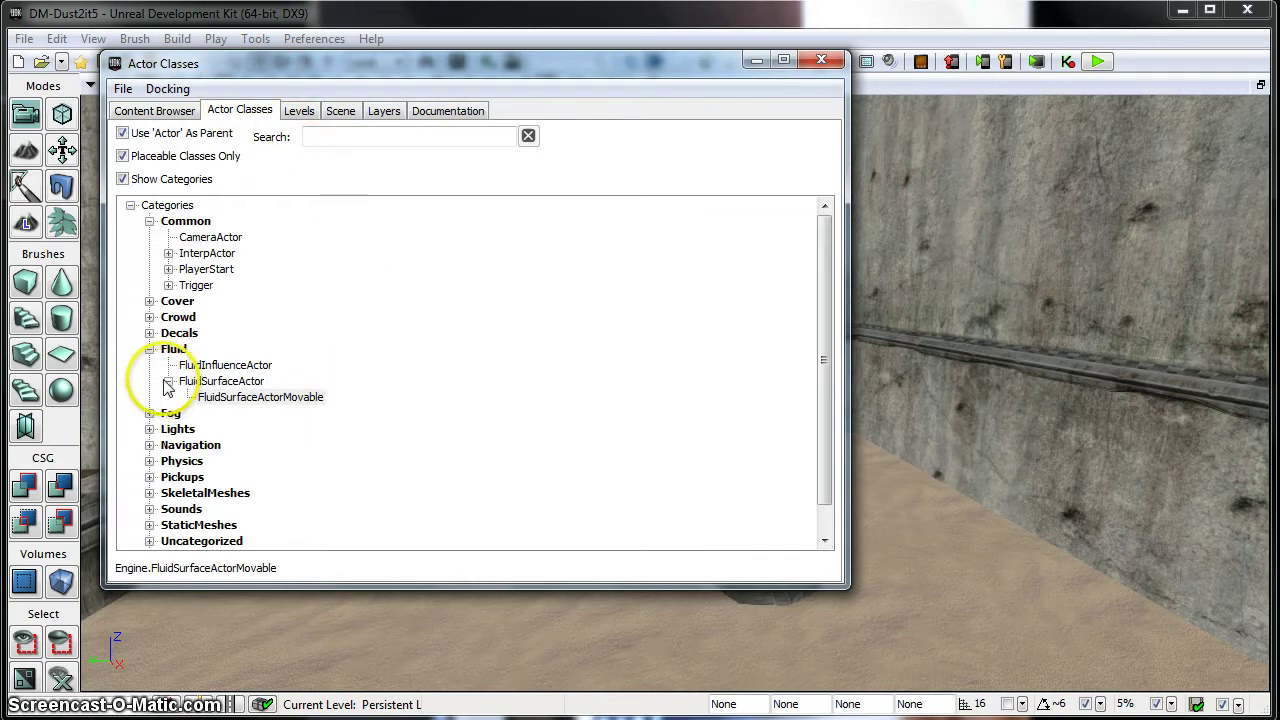
left_click(149, 477)
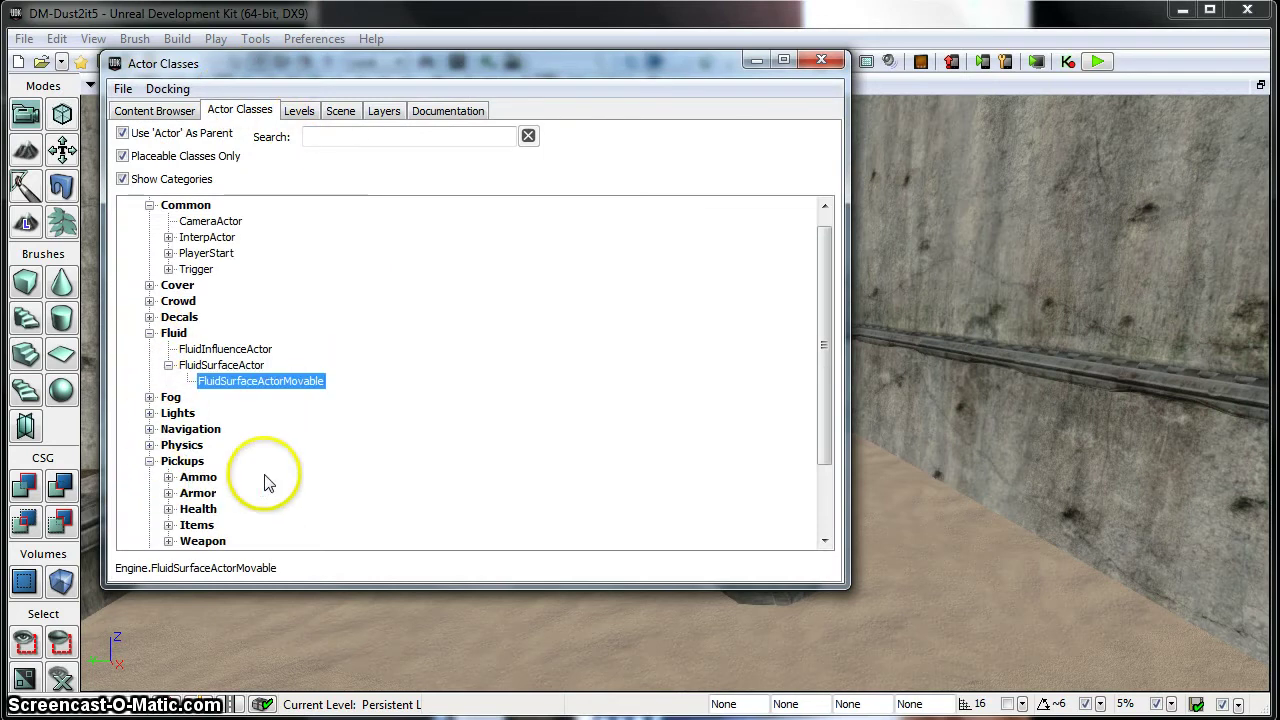
scroll(266, 480, "down", 1)
left_click(168, 493)
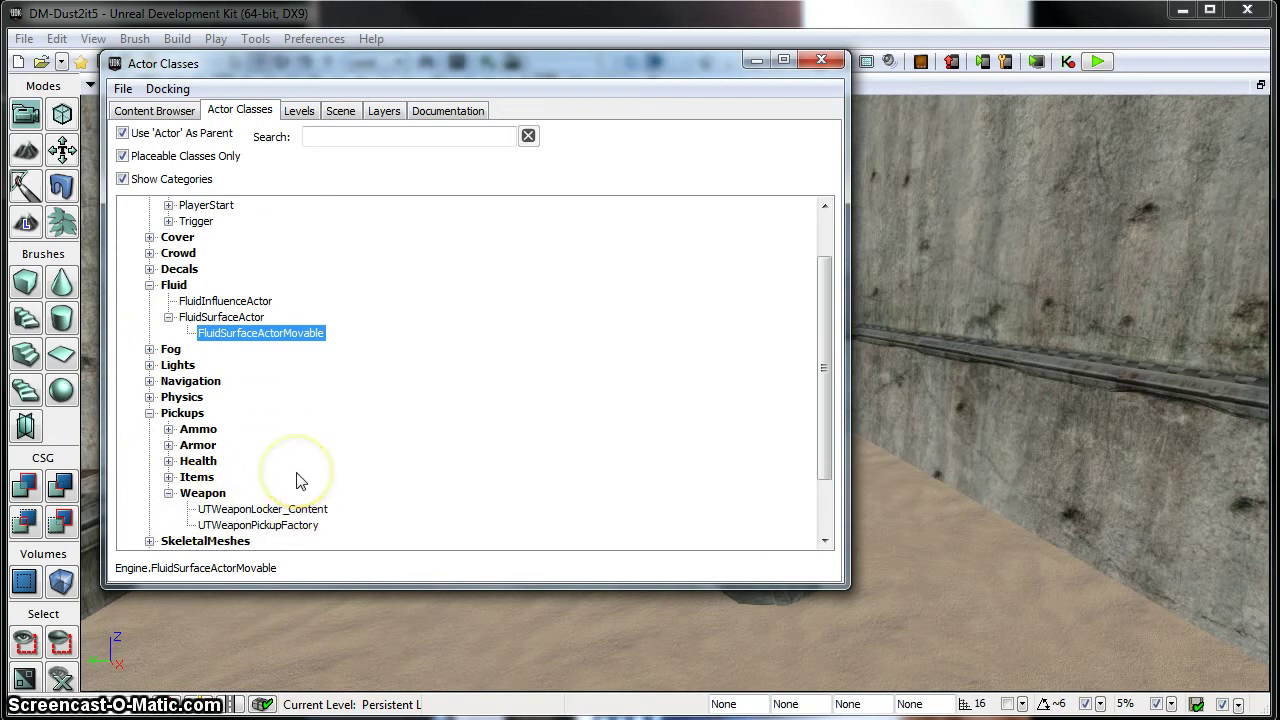
left_click(291, 528)
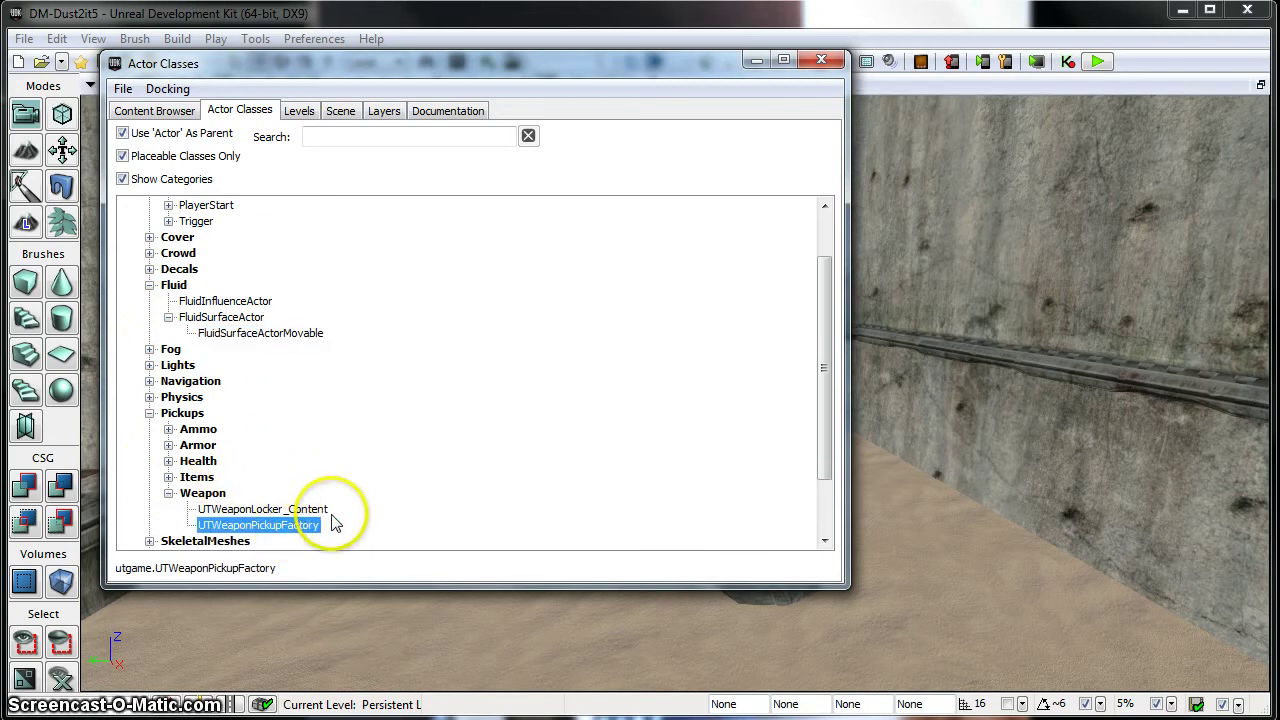
left_click(754, 62)
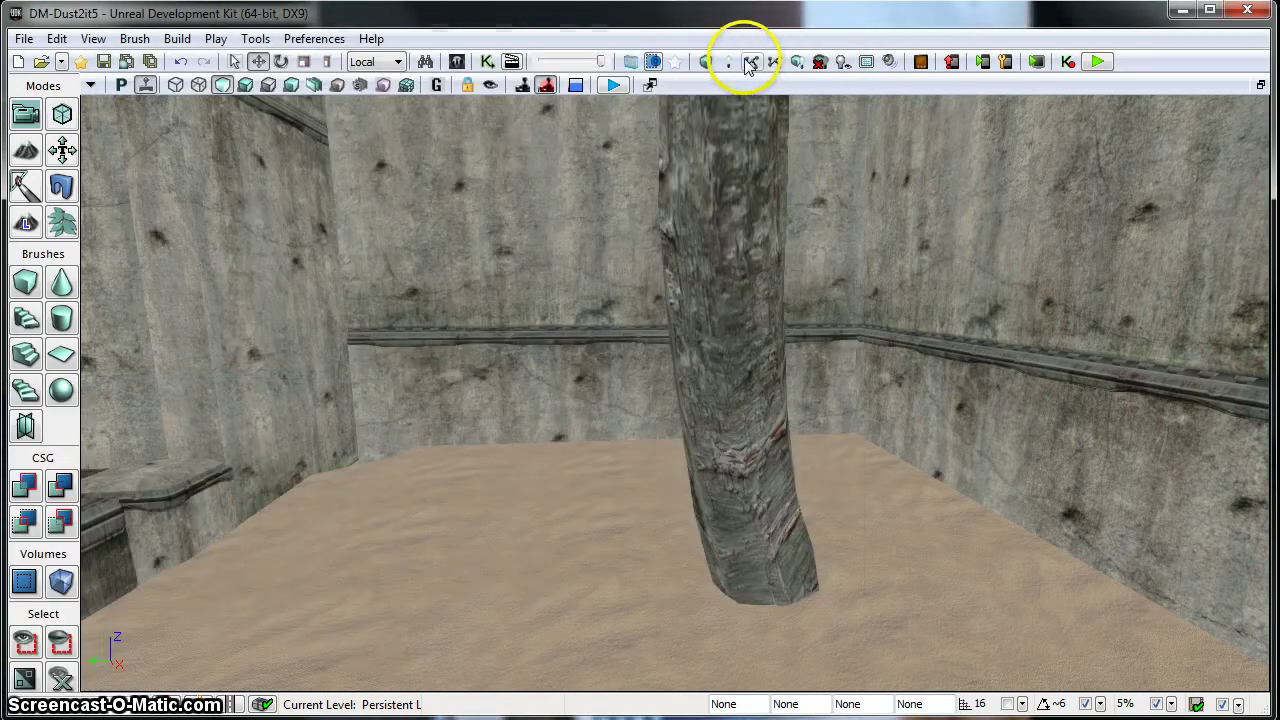
- Add a UTWeaponPickupFactory on the sand in the walled corner beside the tree trunk
right_click(431, 584)
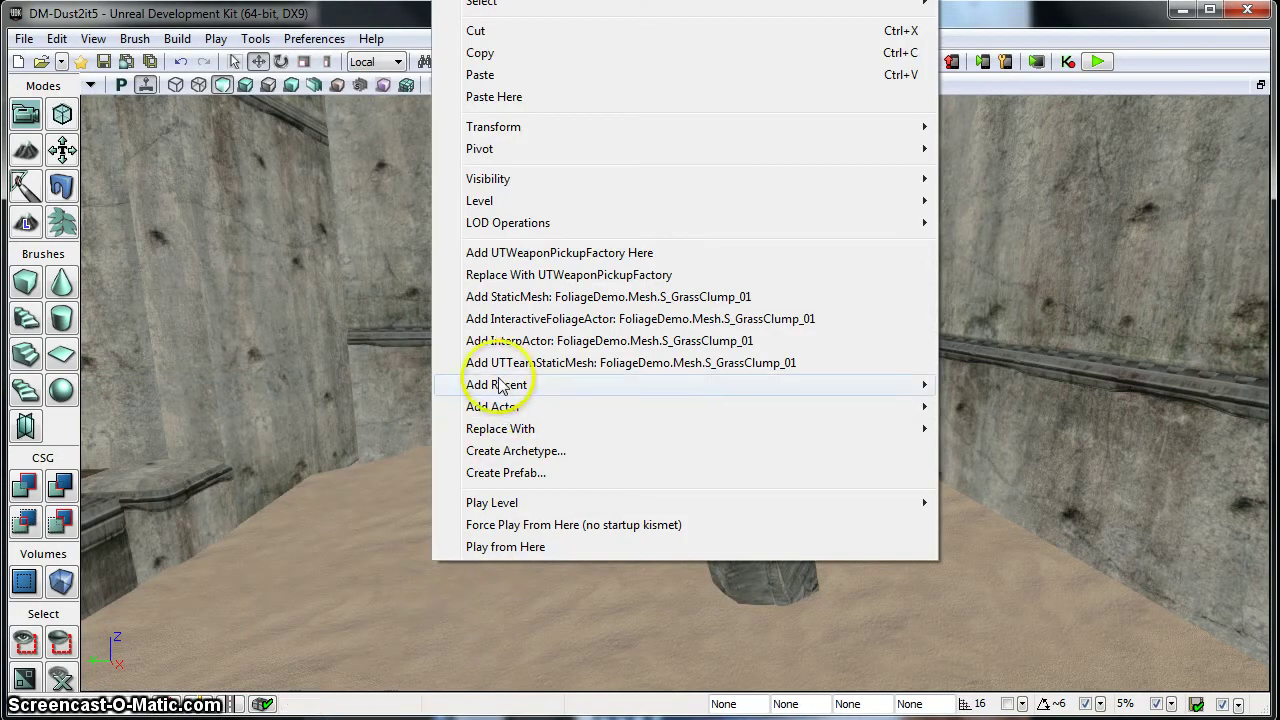
left_click(512, 258)
scroll(530, 515, "up", 5)
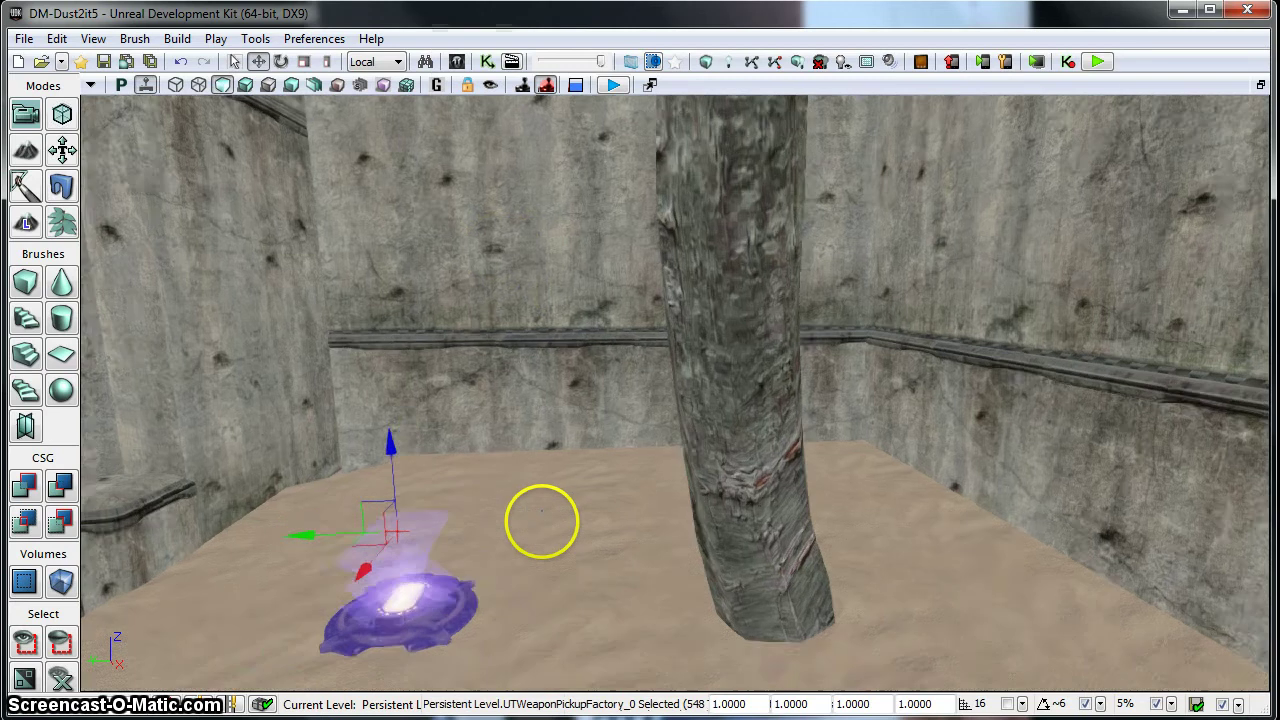
scroll(540, 515, "down", 8)
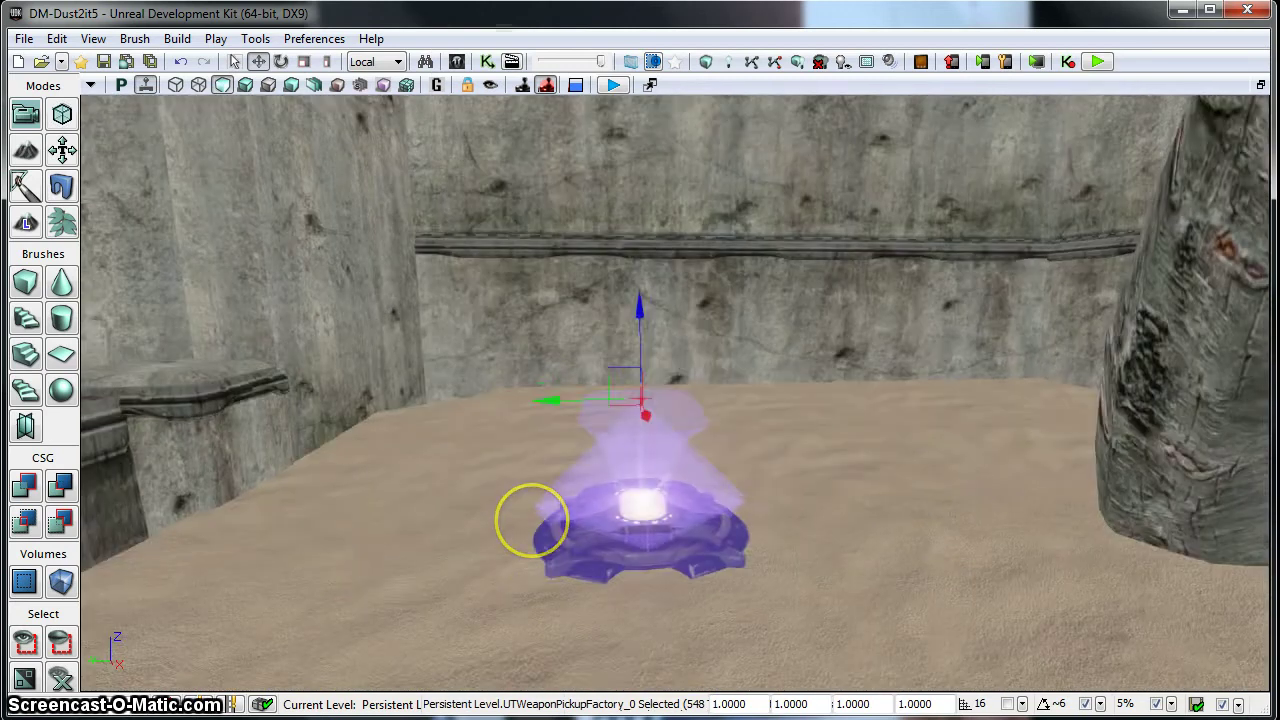
middle_click_drag(532, 520, 533, 520)
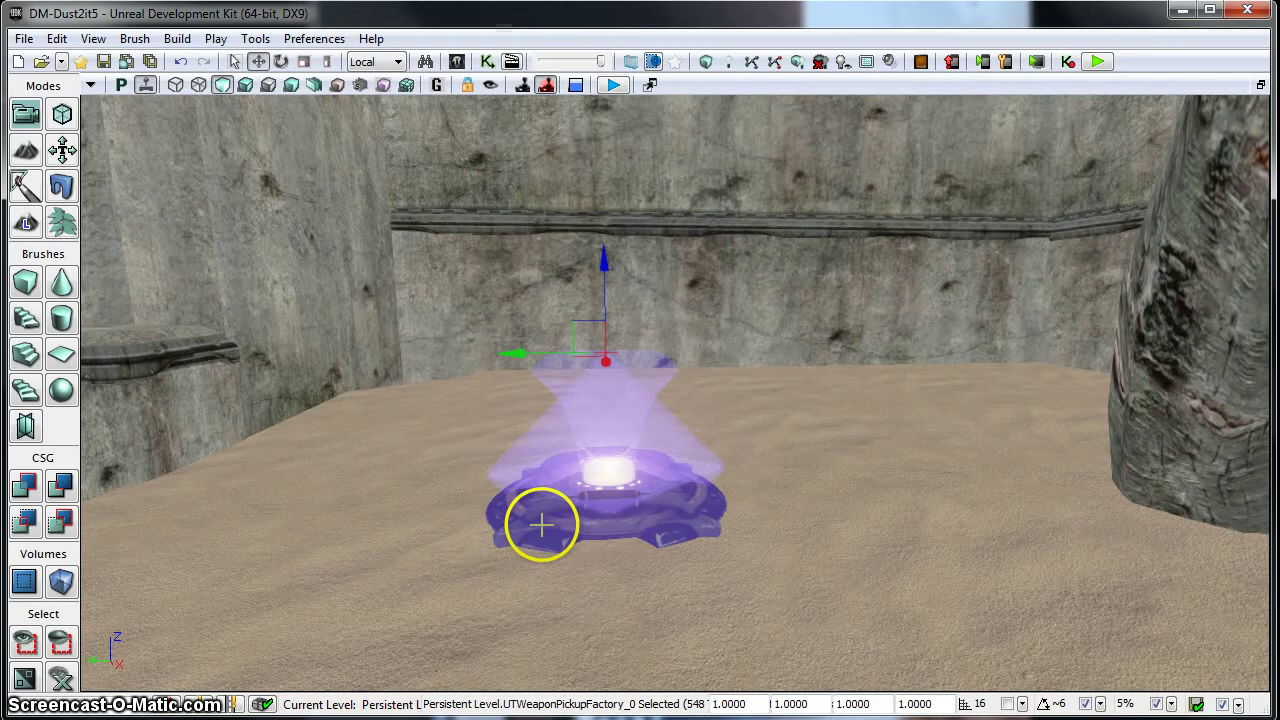
- Switch off grid snapping and raise the new weapon pickup slightly so its base sits on the sand
left_click(1007, 705)
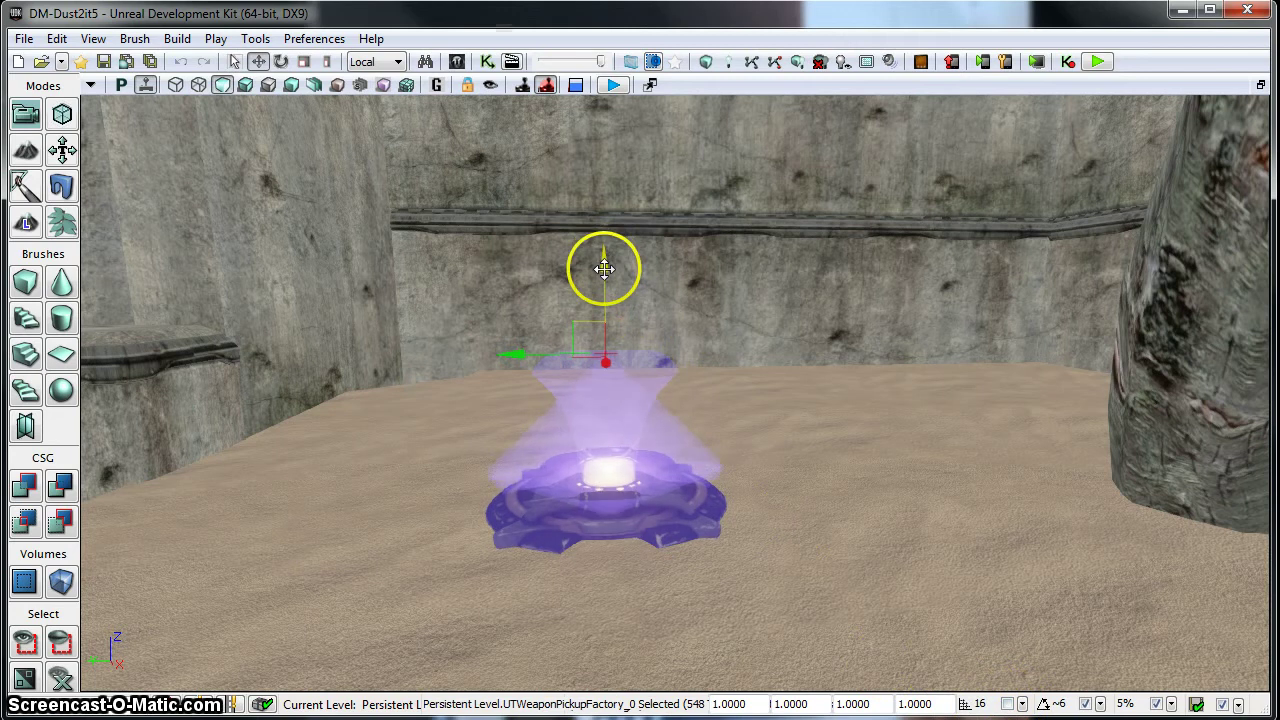
left_click_drag(604, 263, 604, 260)
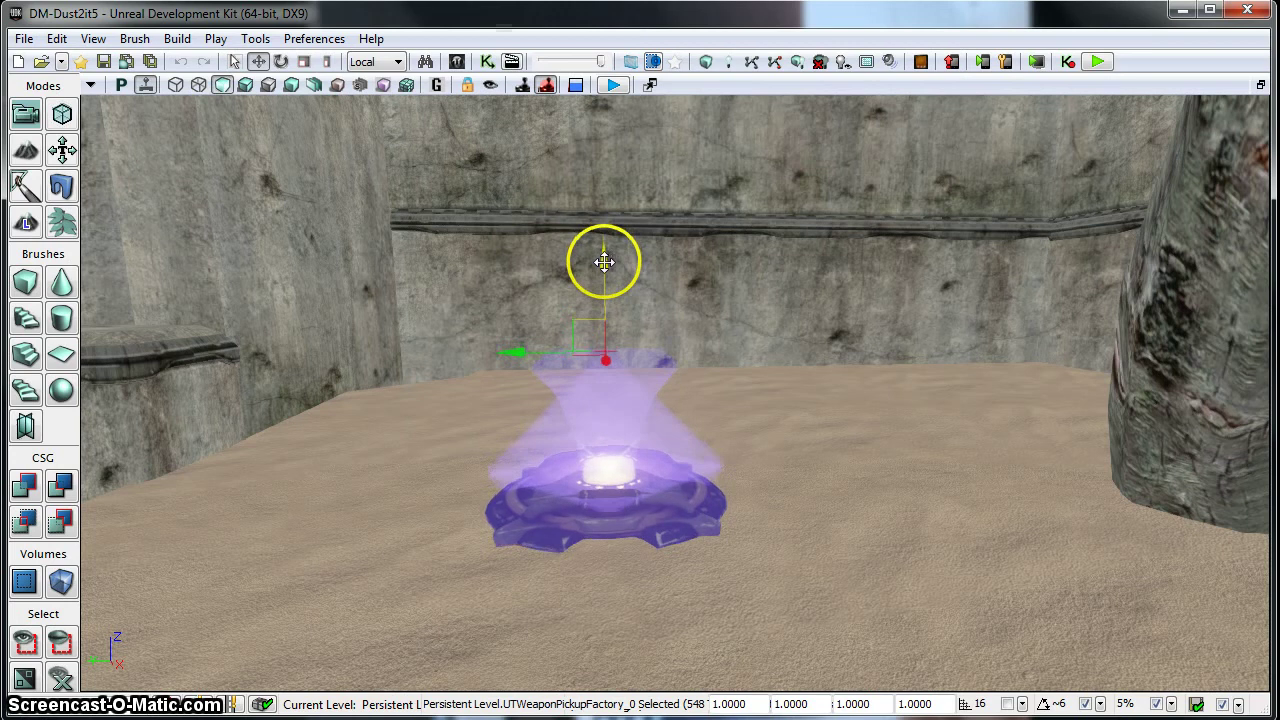
left_click_drag(604, 261, 604, 258)
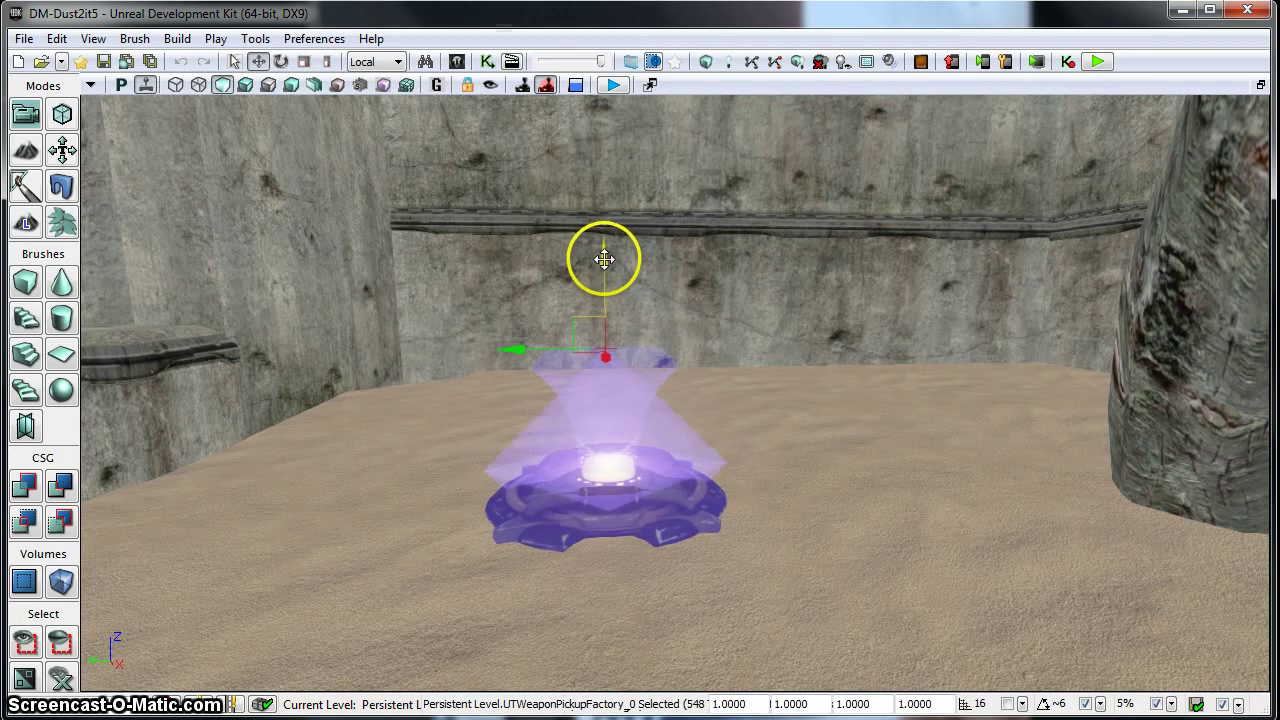
left_click_drag(737, 471, 736, 457)
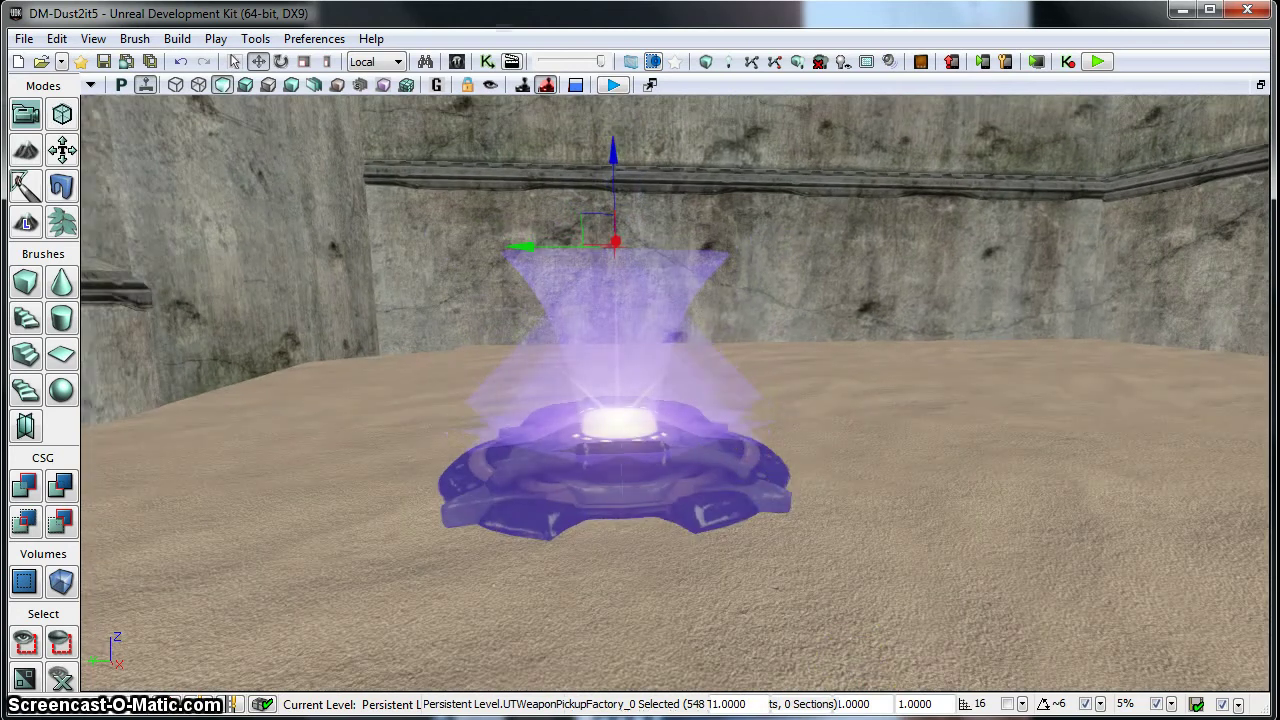
- Set the Weapon Pickup Class of the pickup beside the tree to UTWeap_ShockRifle and close its properties
double_click(486, 538)
left_click_drag(443, 110, 407, 46)
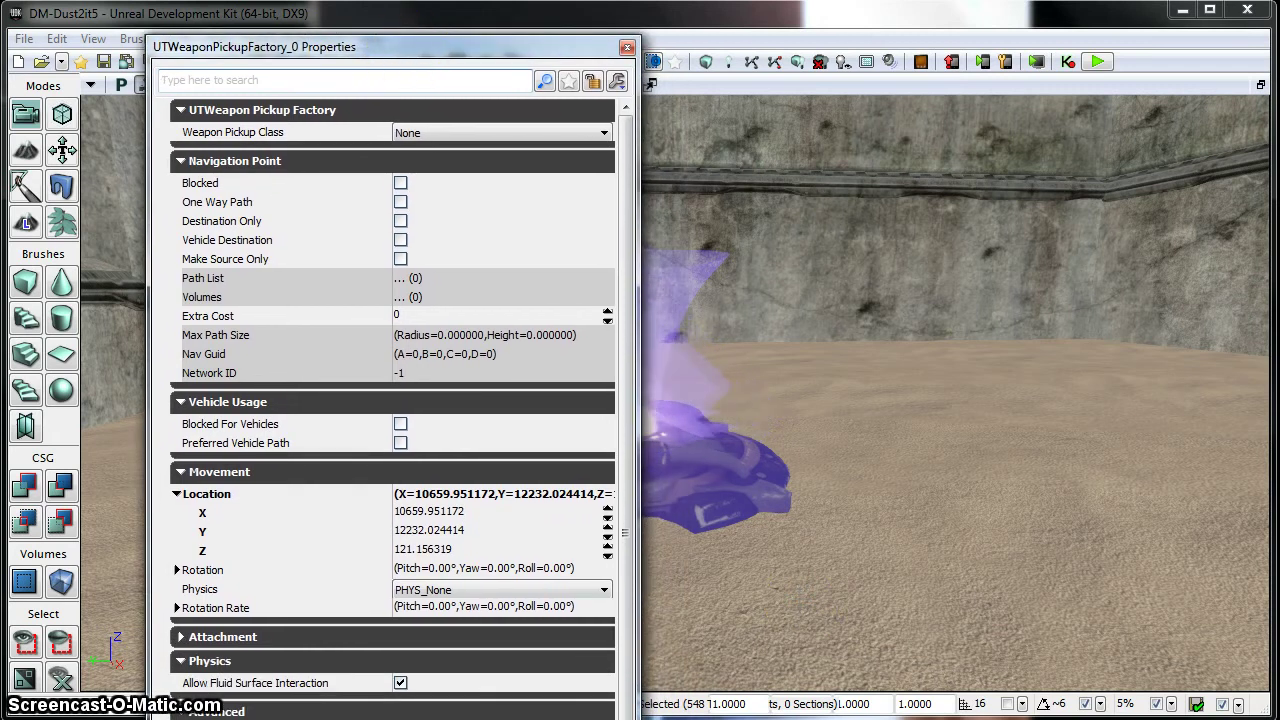
left_click_drag(393, 54, 405, 0)
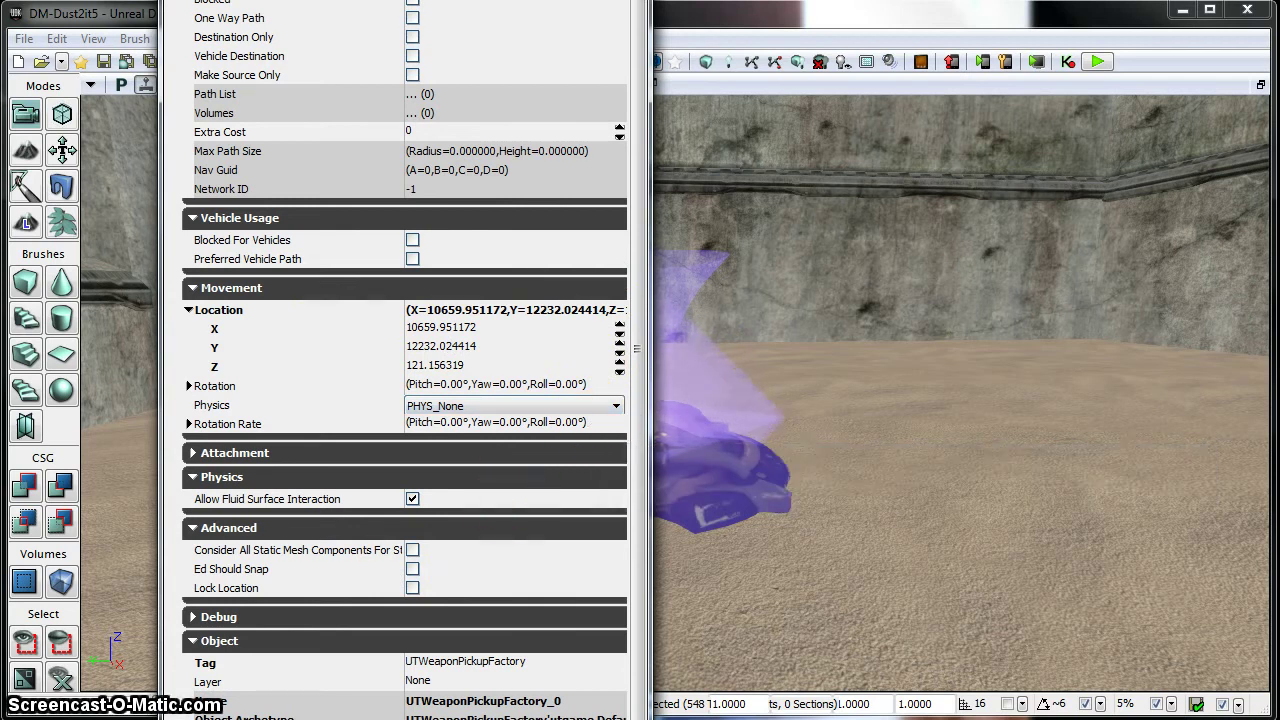
left_click(616, 0)
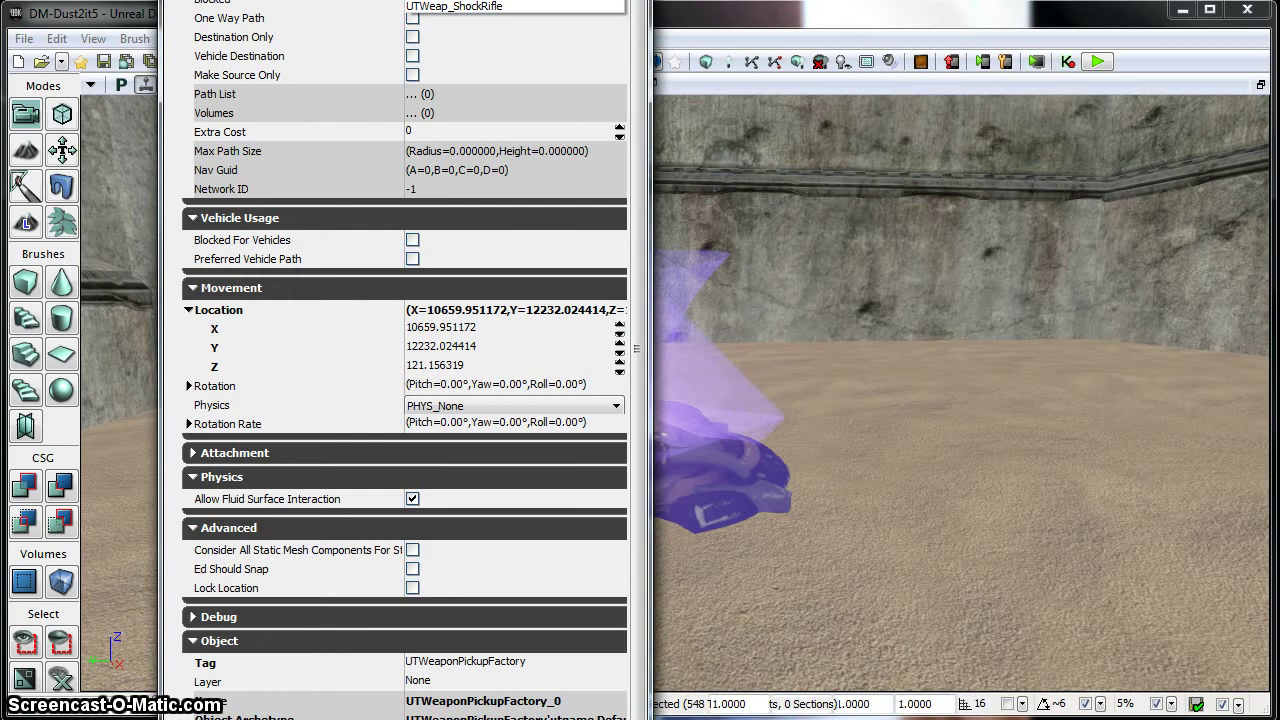
left_click(478, 7)
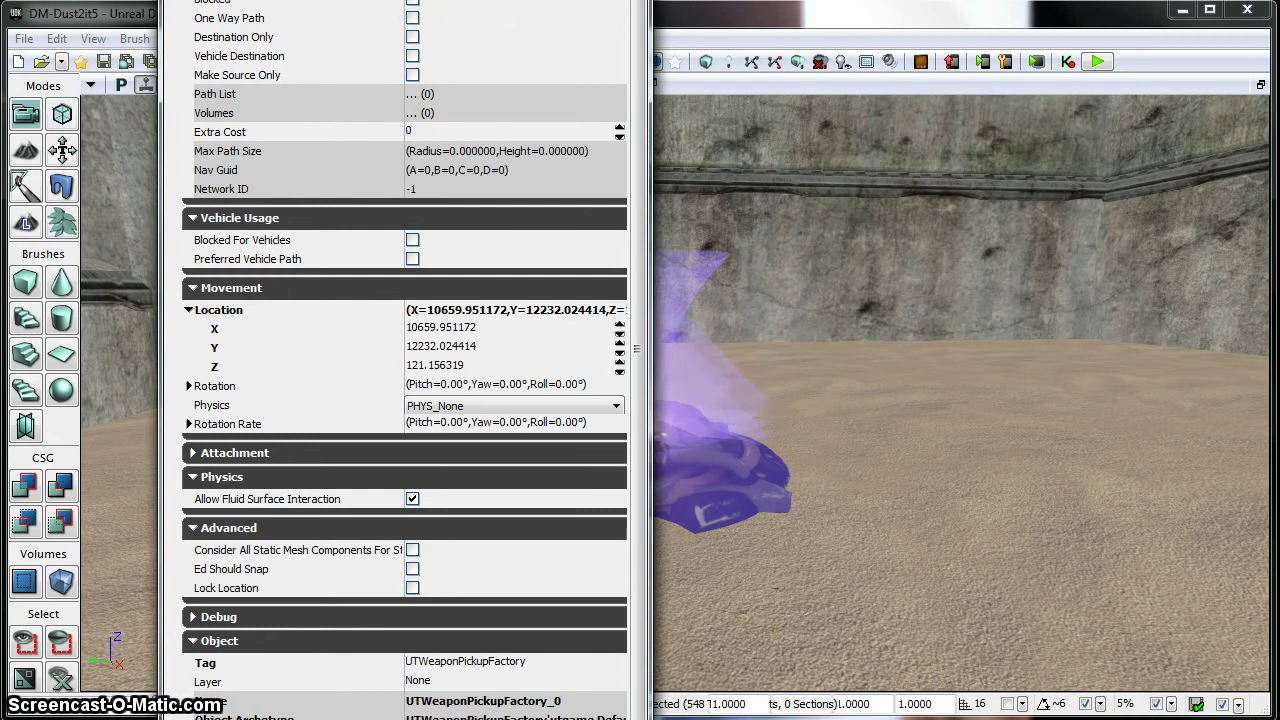
left_click(630, 1)
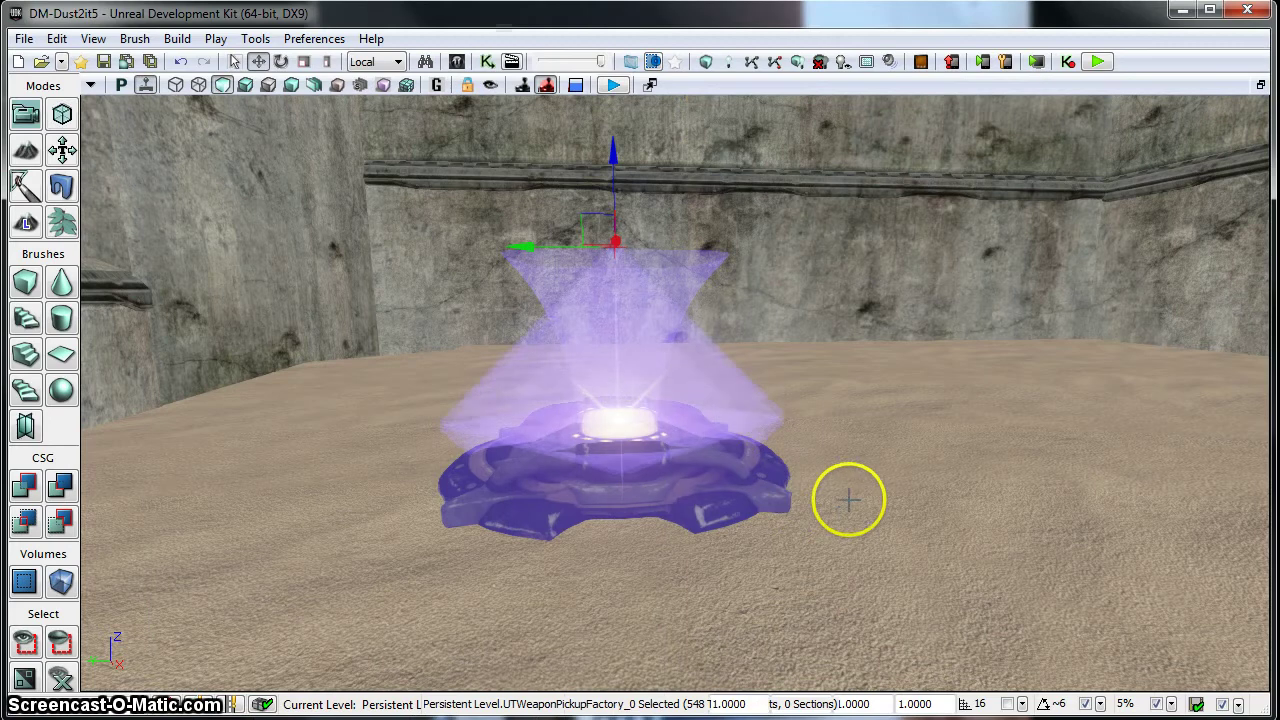
- Add a second UTWeaponPickupFactory on the open sand in front of the mound, between the tree and the long wall
left_click_drag(848, 499, 1089, 345)
left_click(657, 540)
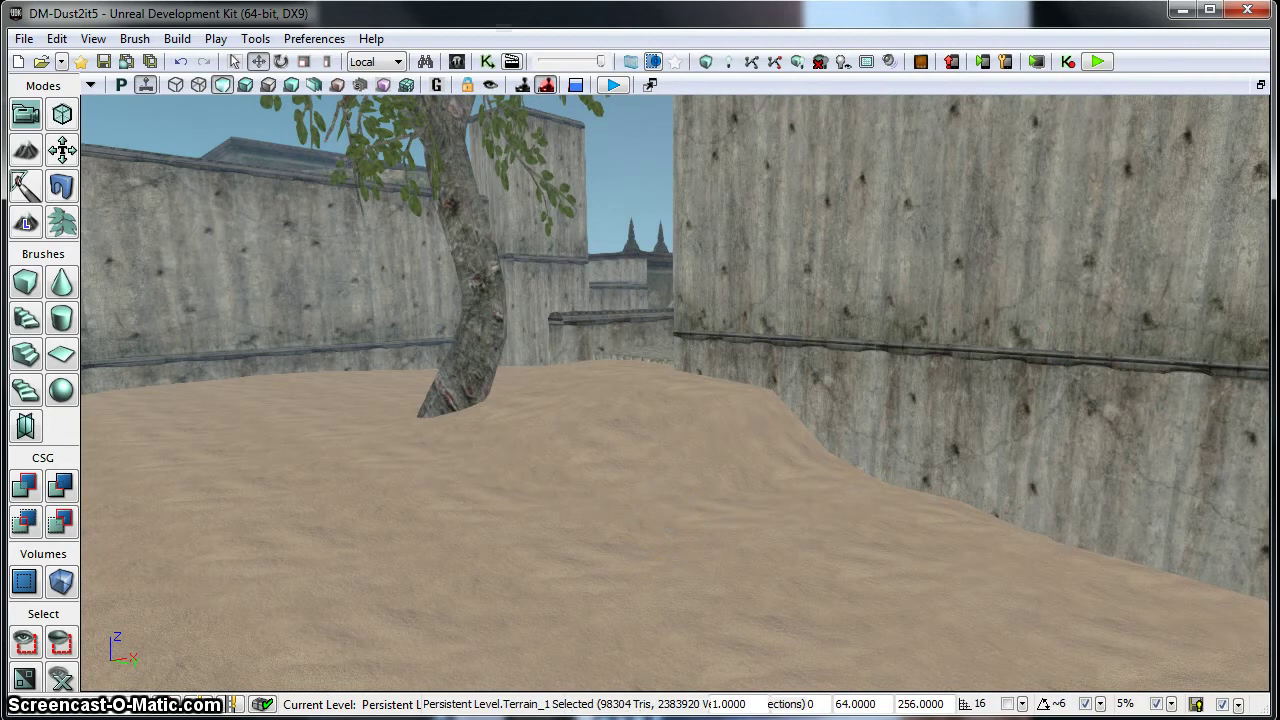
right_click(671, 527)
left_click(687, 526)
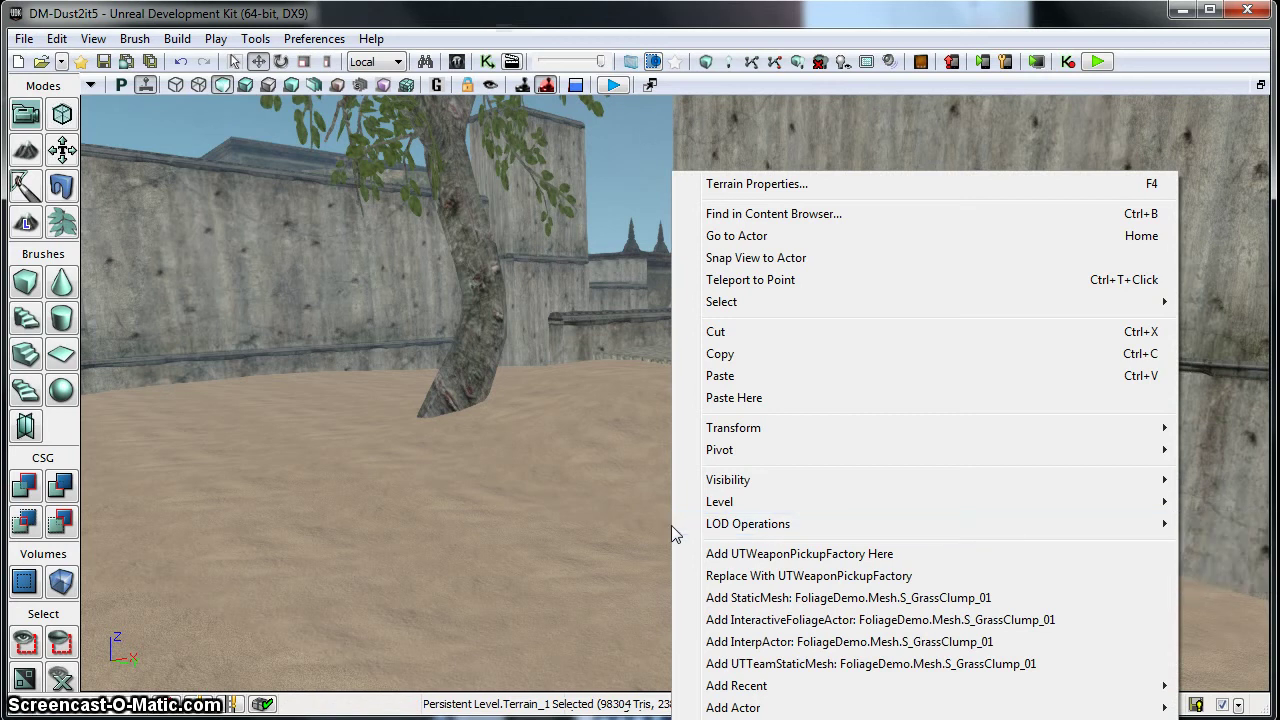
left_click(733, 556)
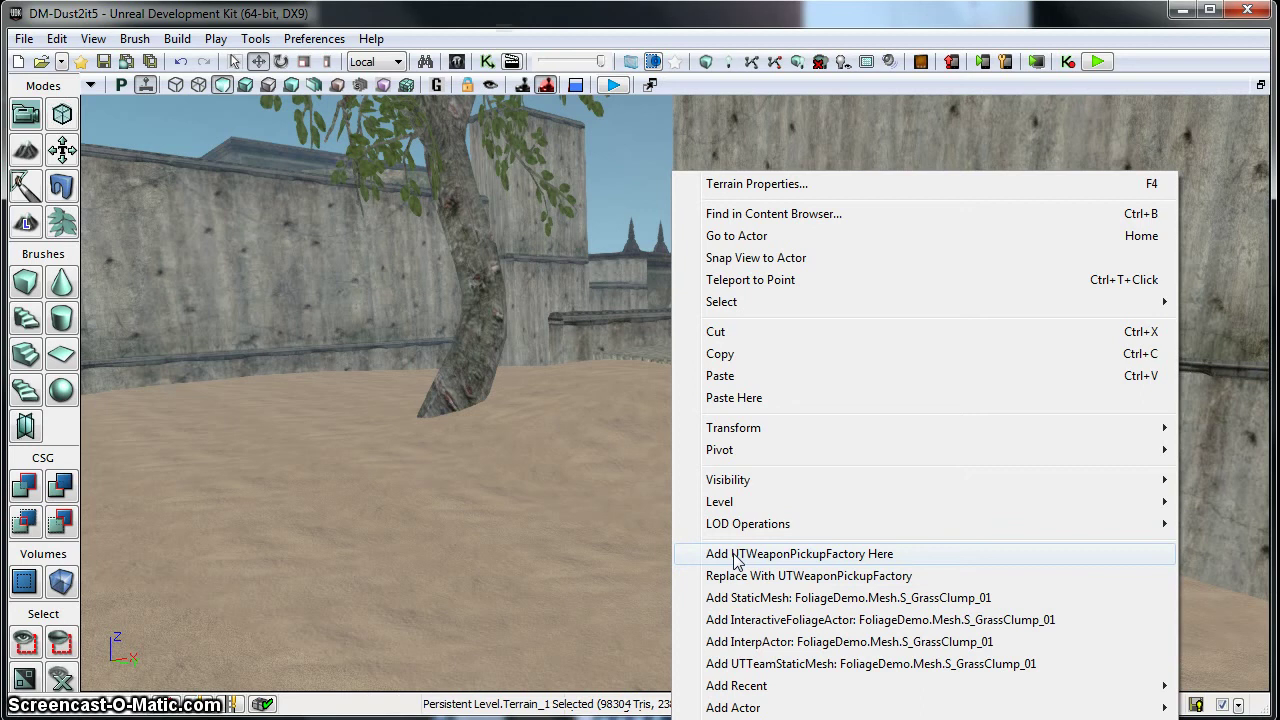
left_click(733, 555)
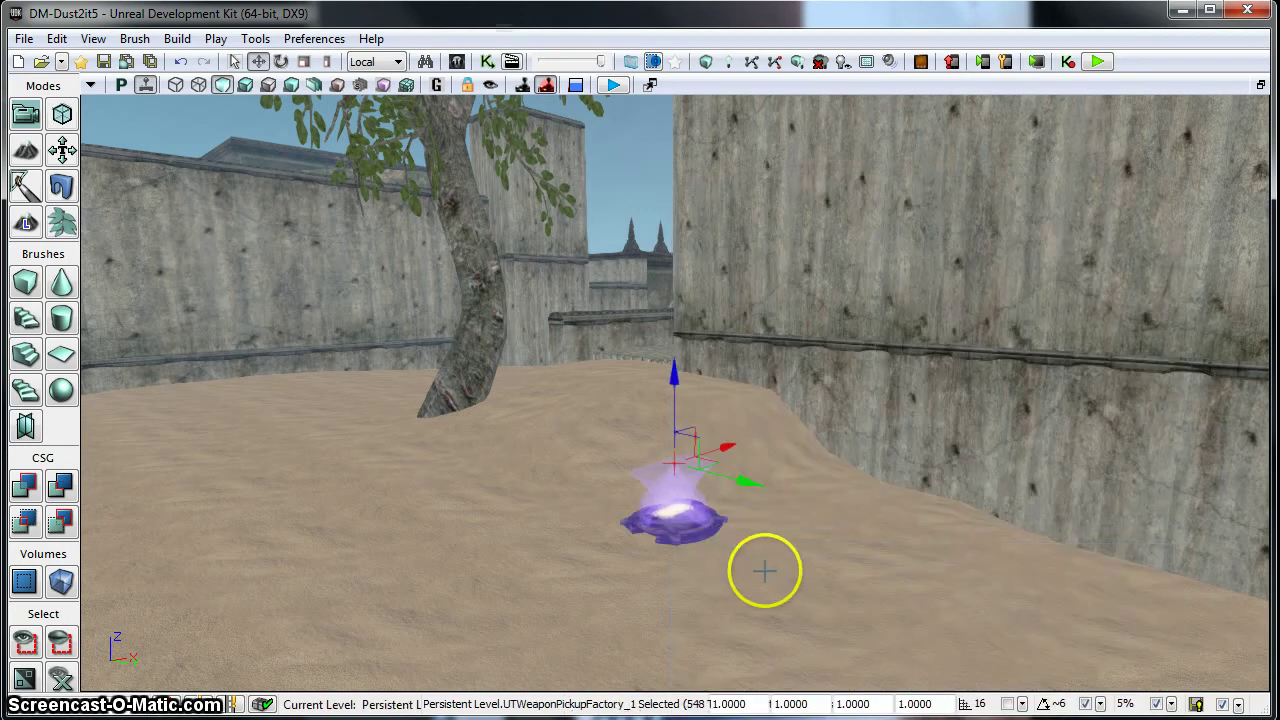
- Choose a weapon for the second pickup's Weapon Pickup Class in its properties, and close them
left_click_drag(766, 571, 792, 560)
right_click(308, 562)
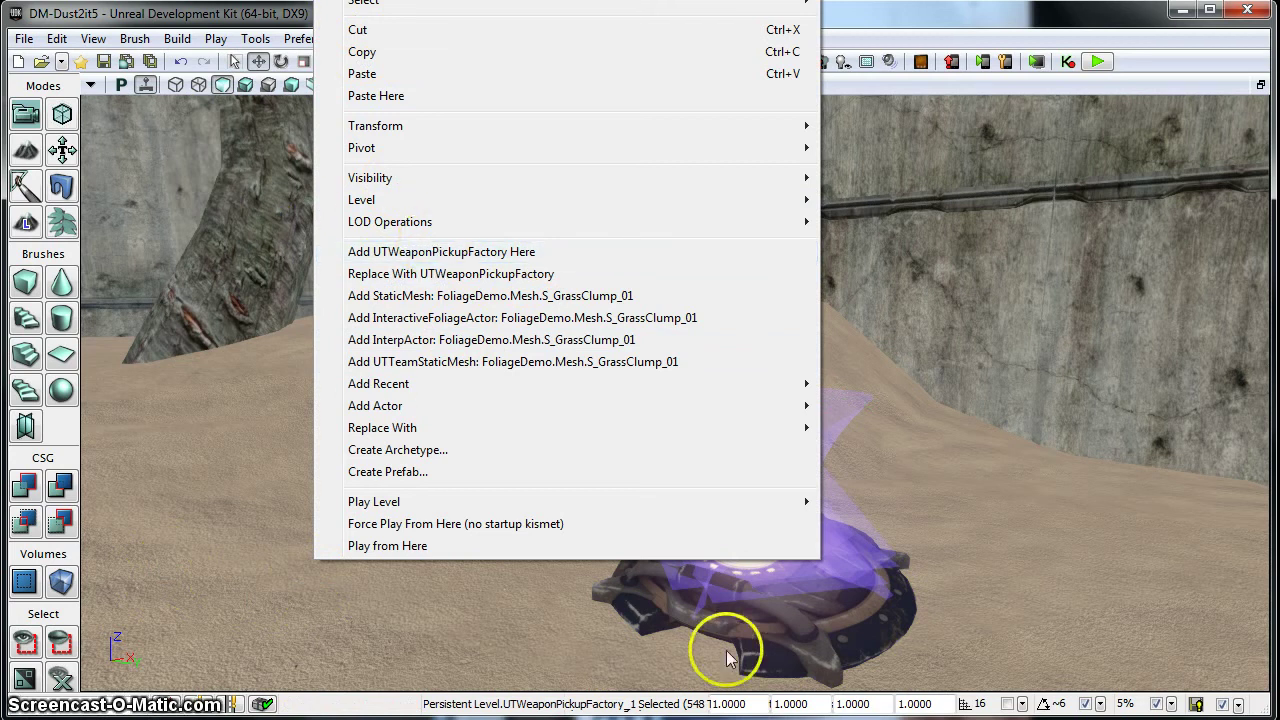
left_click(585, 641)
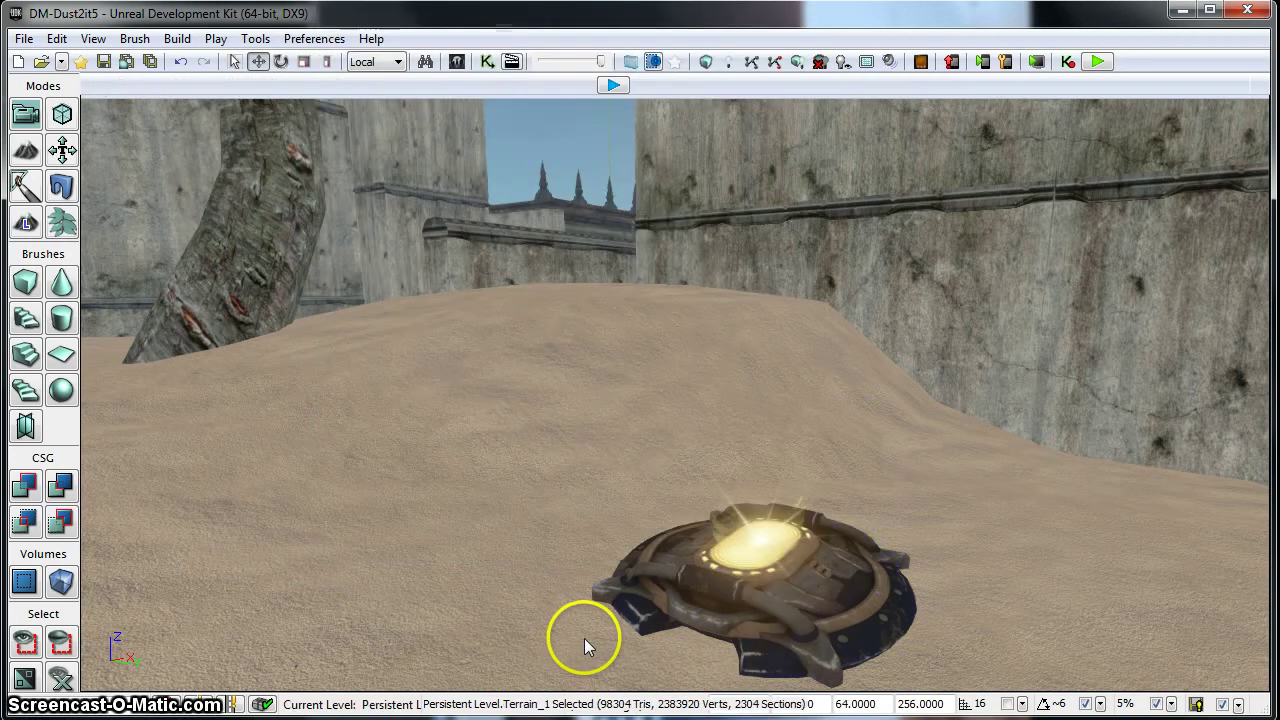
left_click(785, 595)
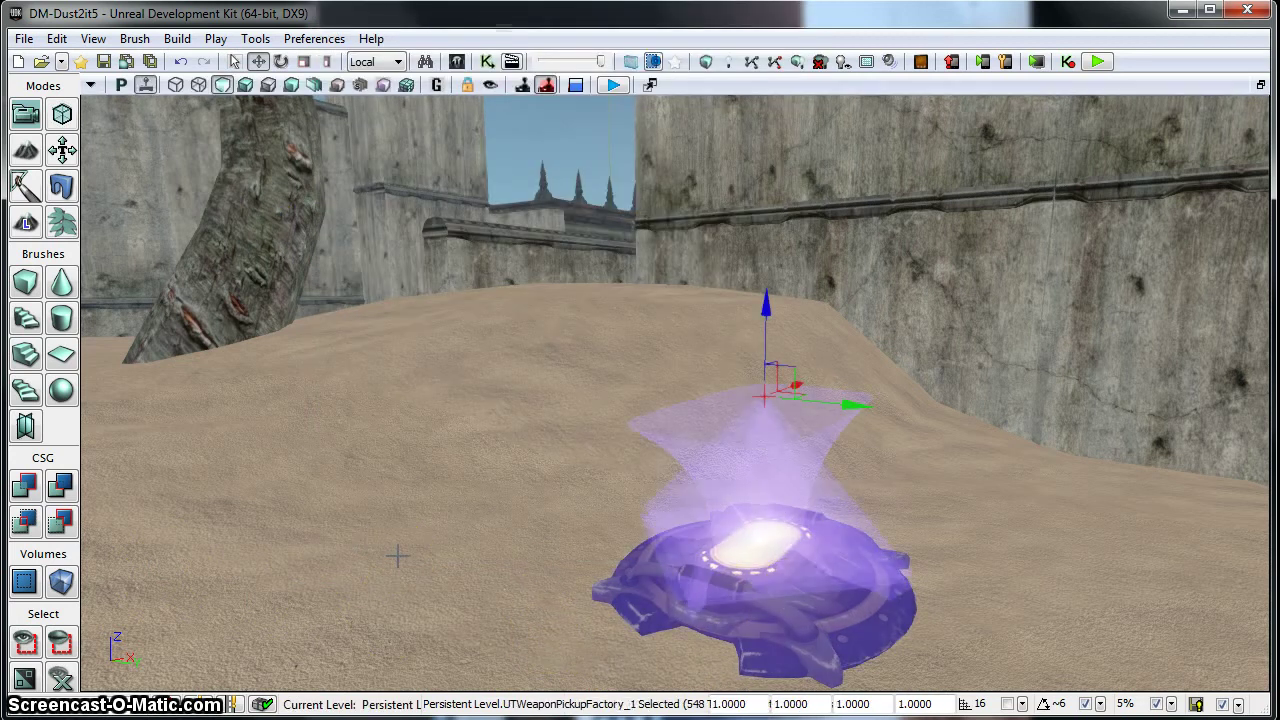
key("F4")
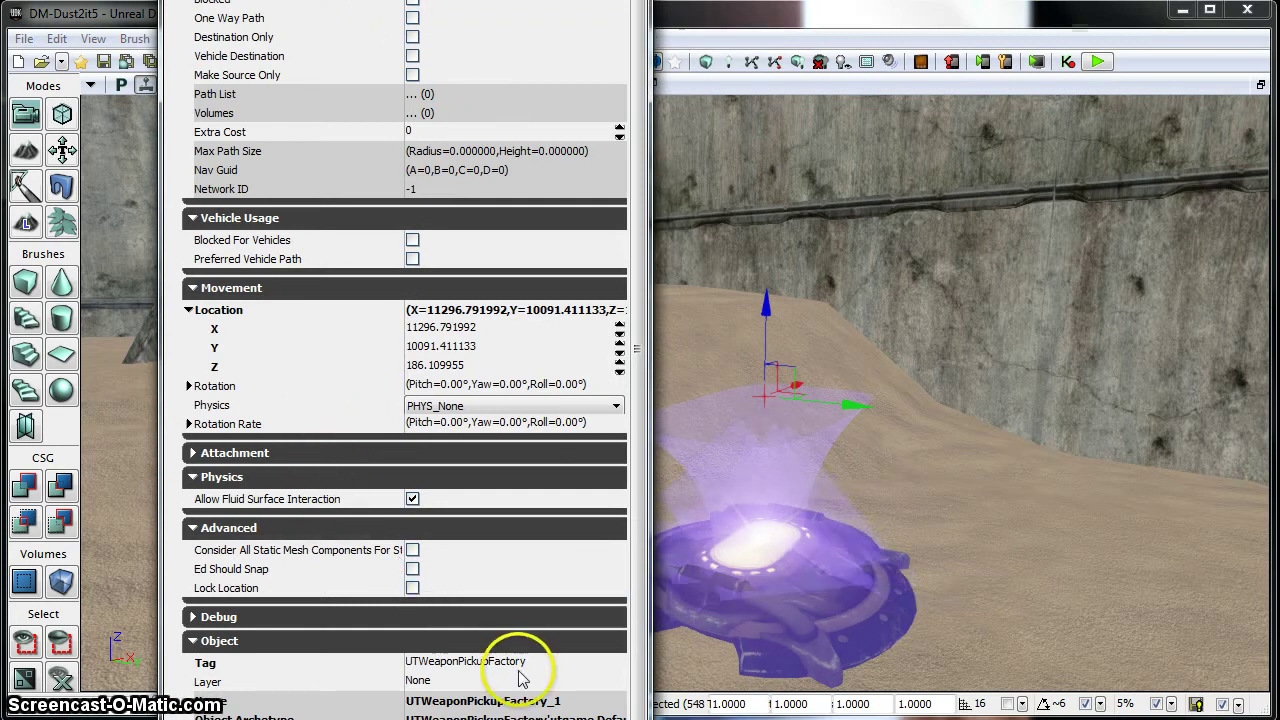
left_click(616, 1)
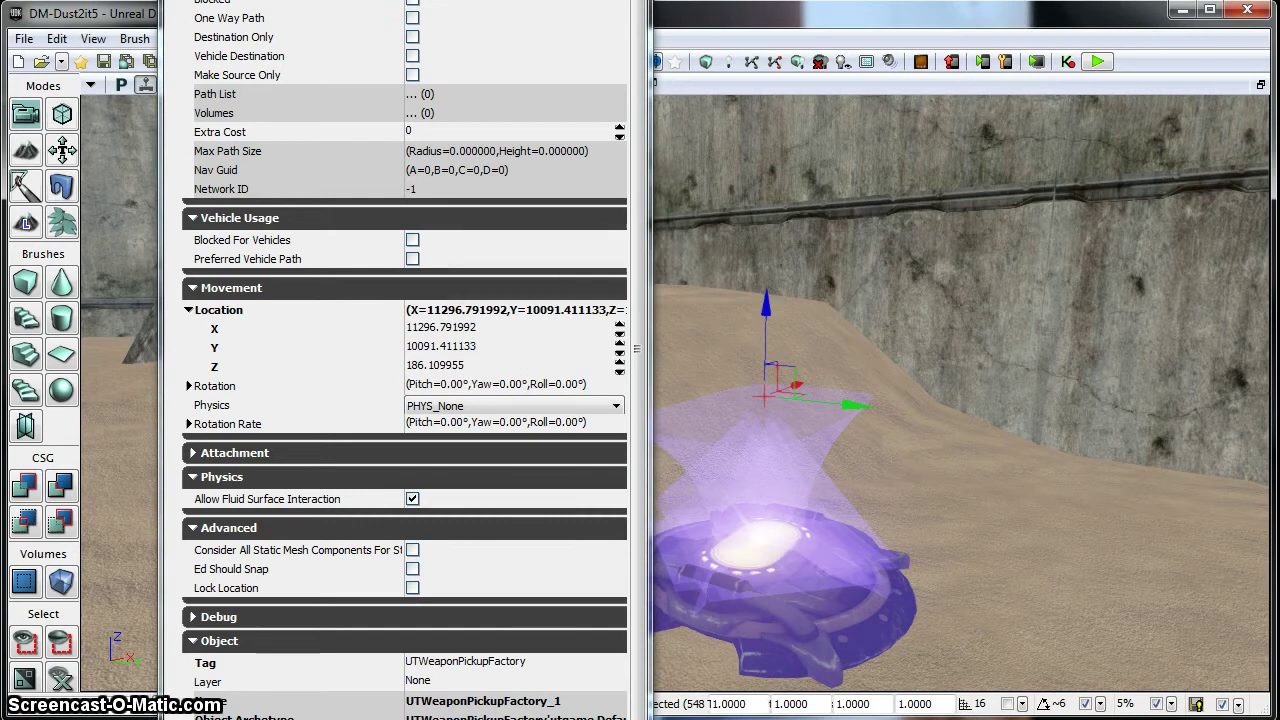
left_click(616, 1)
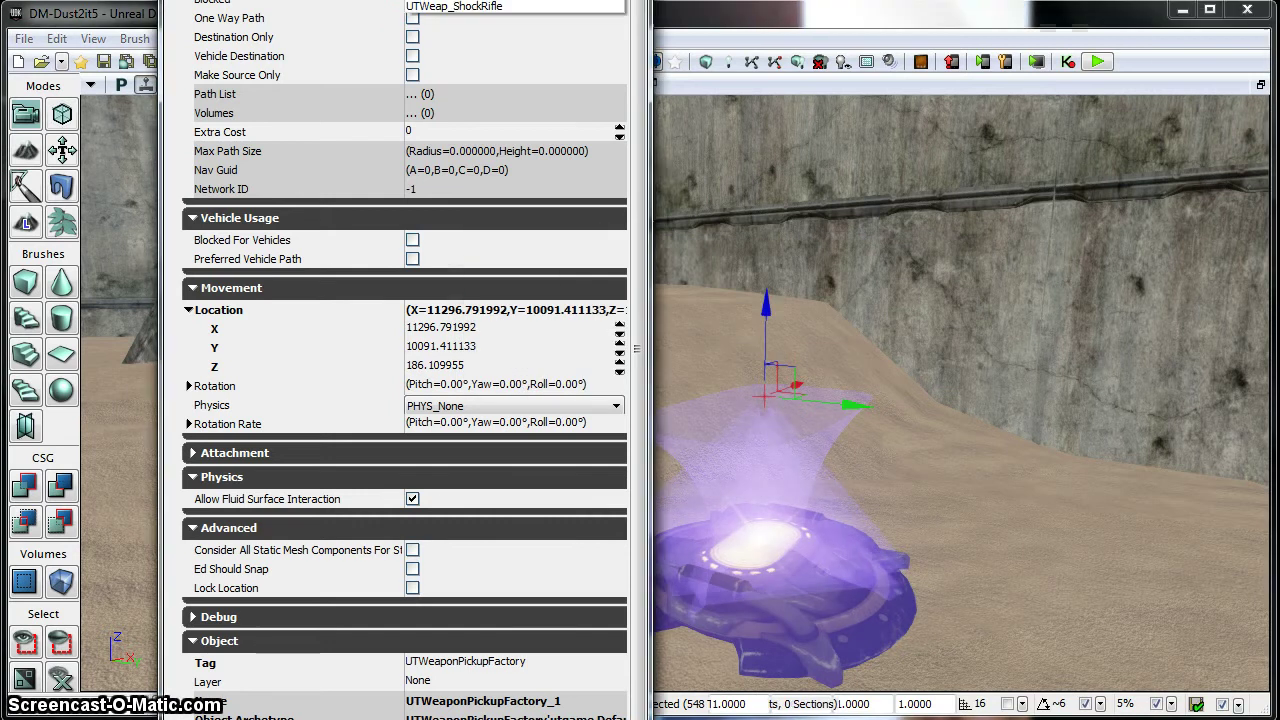
left_click(460, 1)
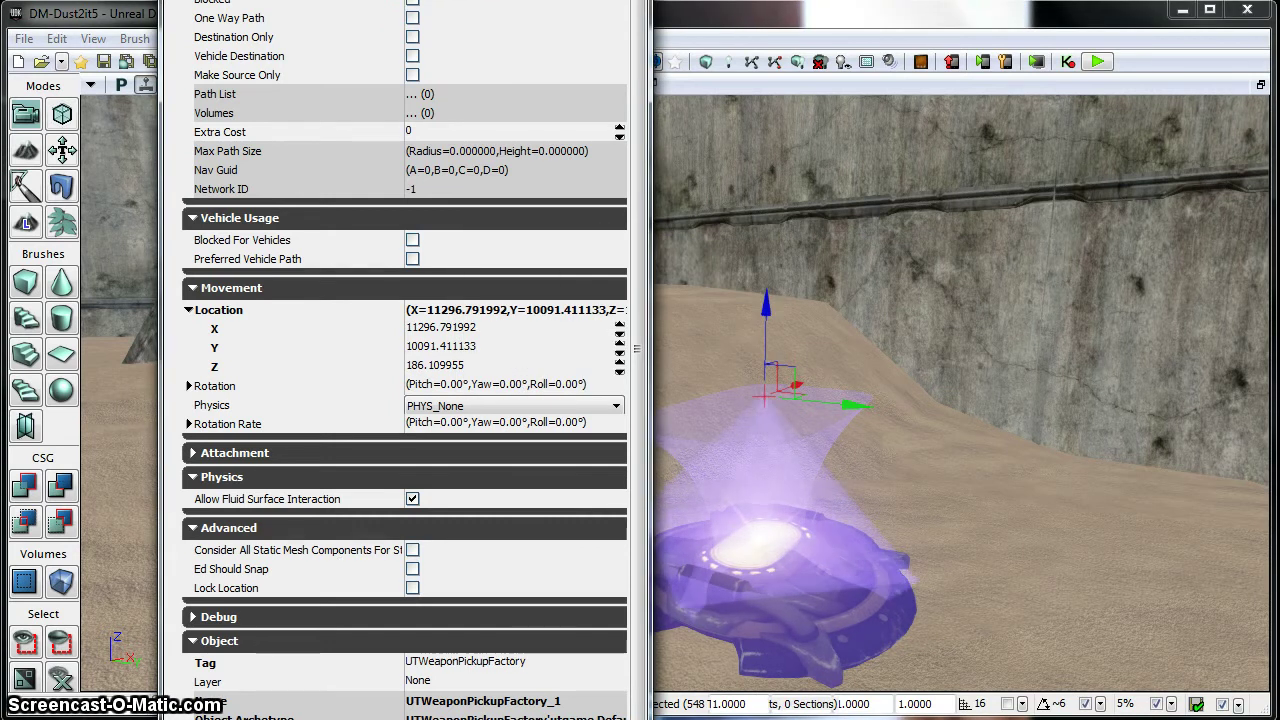
key("alt+F4")
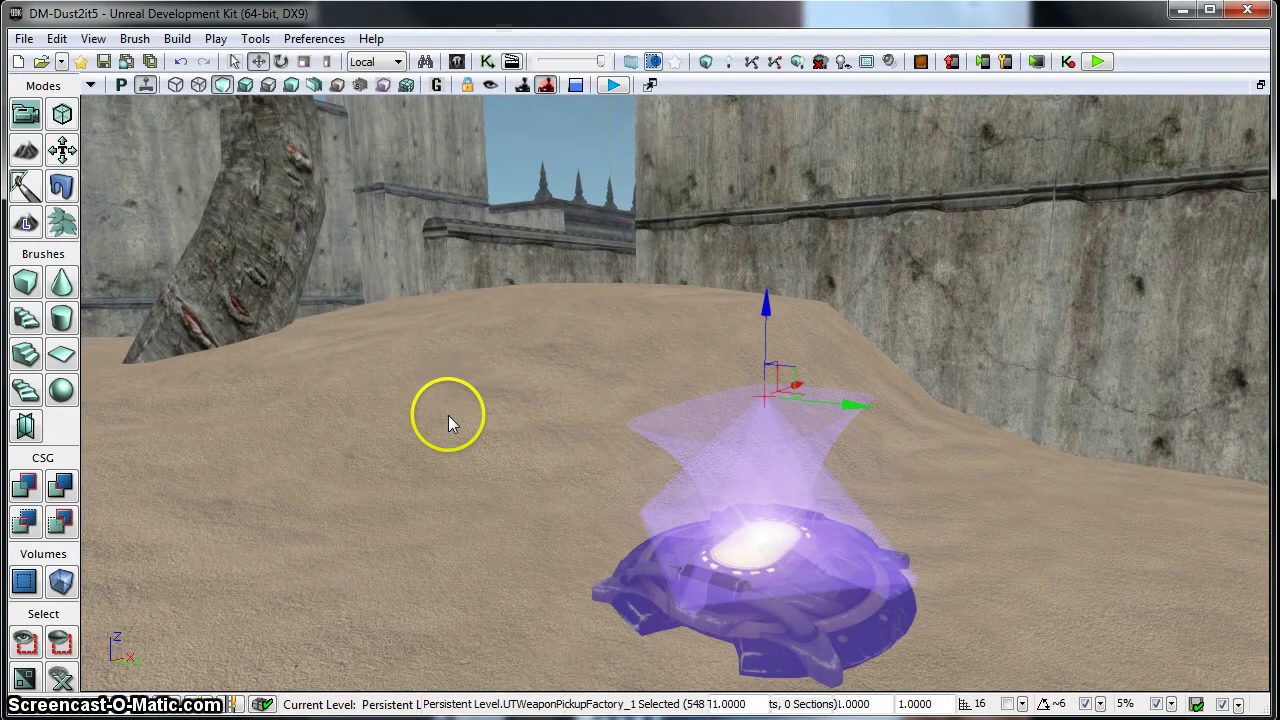
- Add a third UTWeaponPickupFactory on the cobbled floor near the corner with the hanging vine
left_click_drag(520, 413, 272, 137)
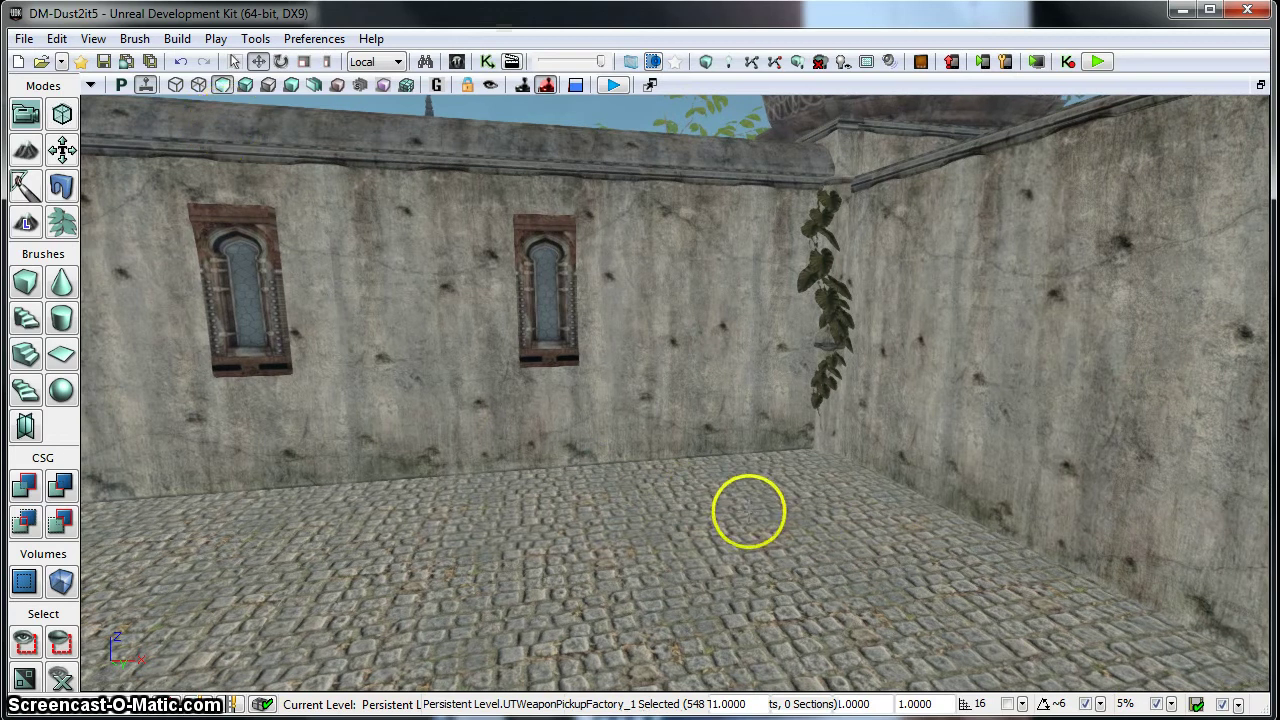
left_click(749, 512)
right_click(752, 518)
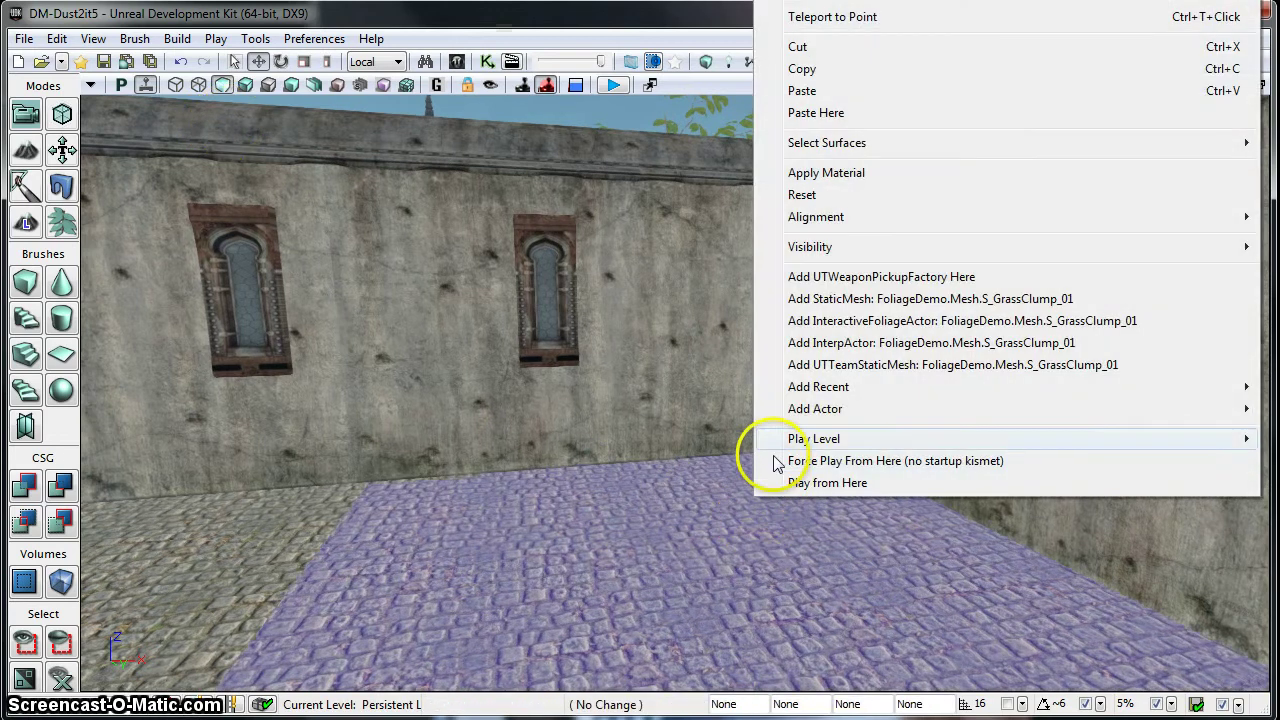
left_click(853, 277)
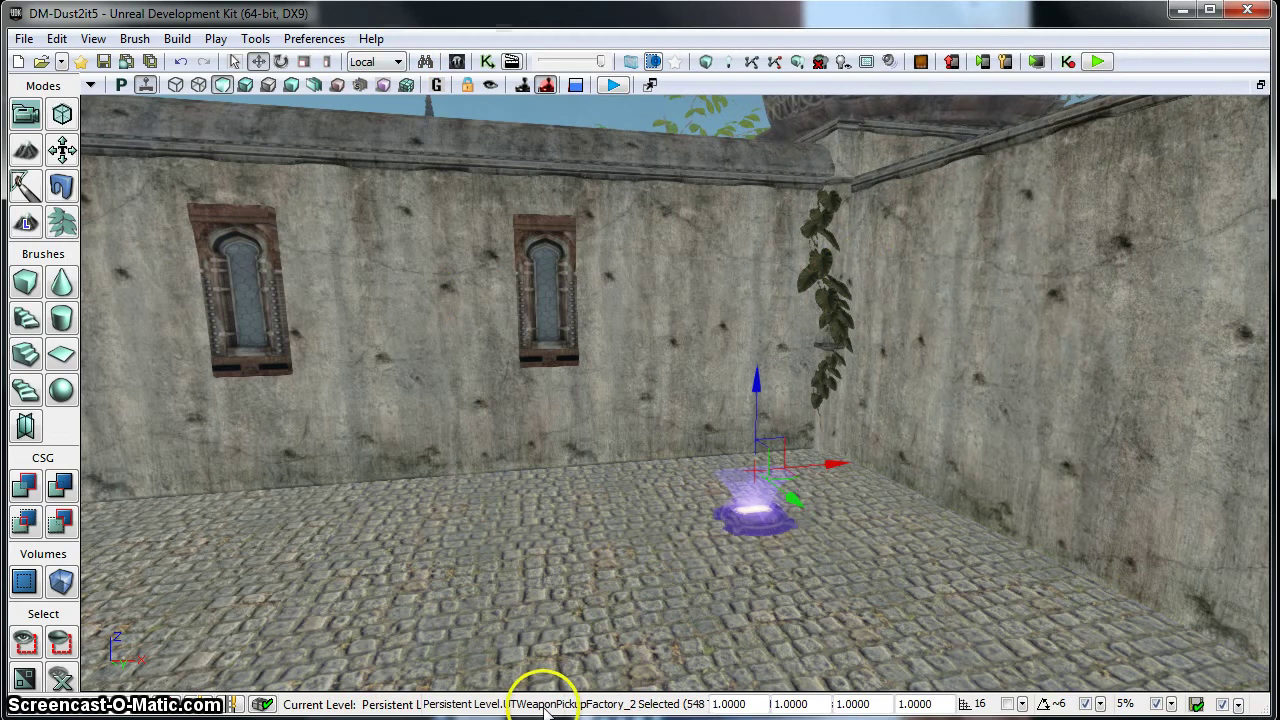
- Choose a weapon as the Weapon Pickup Class of the pickup on the cobbles and close its properties
mouse_move(574, 617)
left_mouse_down()
mouse_move(586, 631)
mouse_move(570, 610)
left_mouse_up()
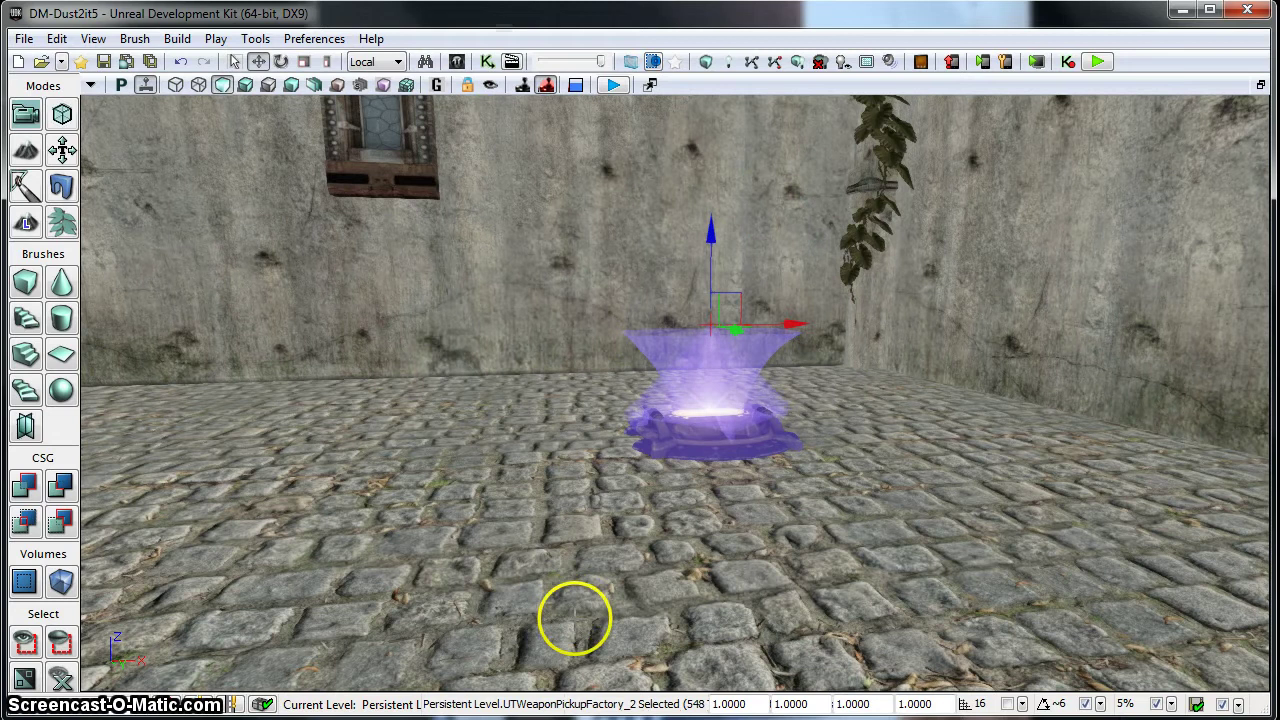
key("F4")
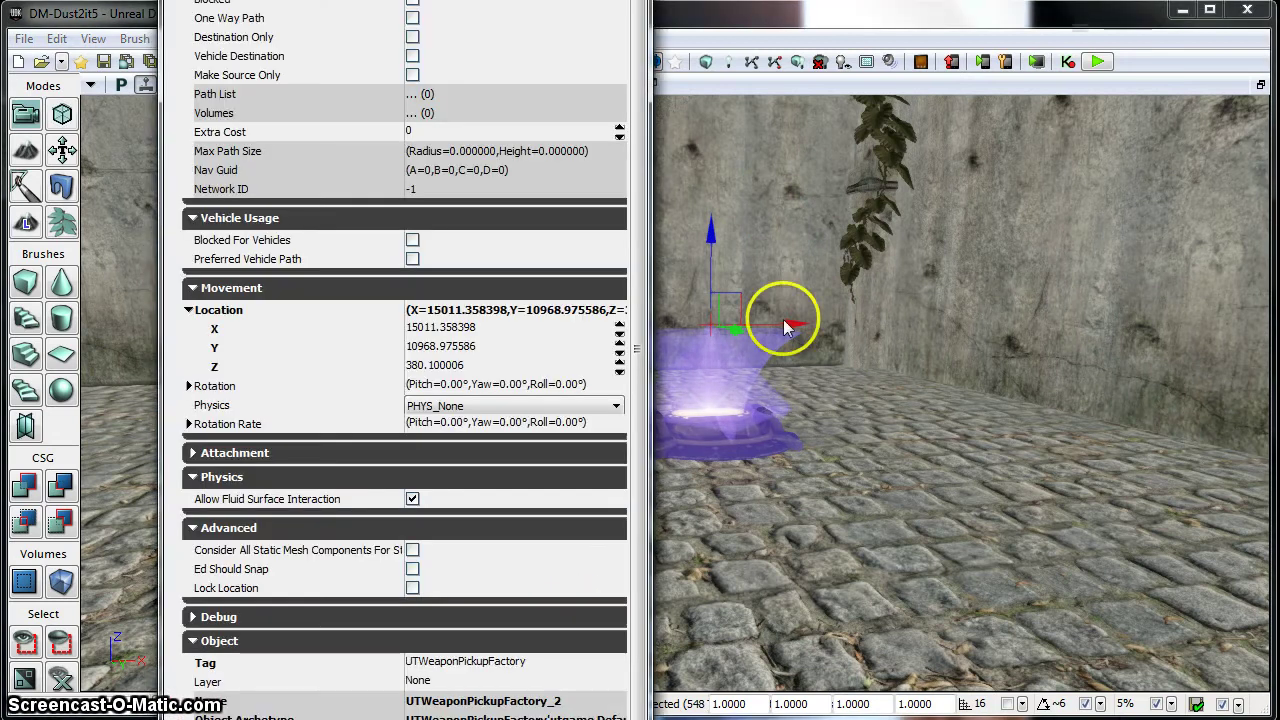
left_click(616, 1)
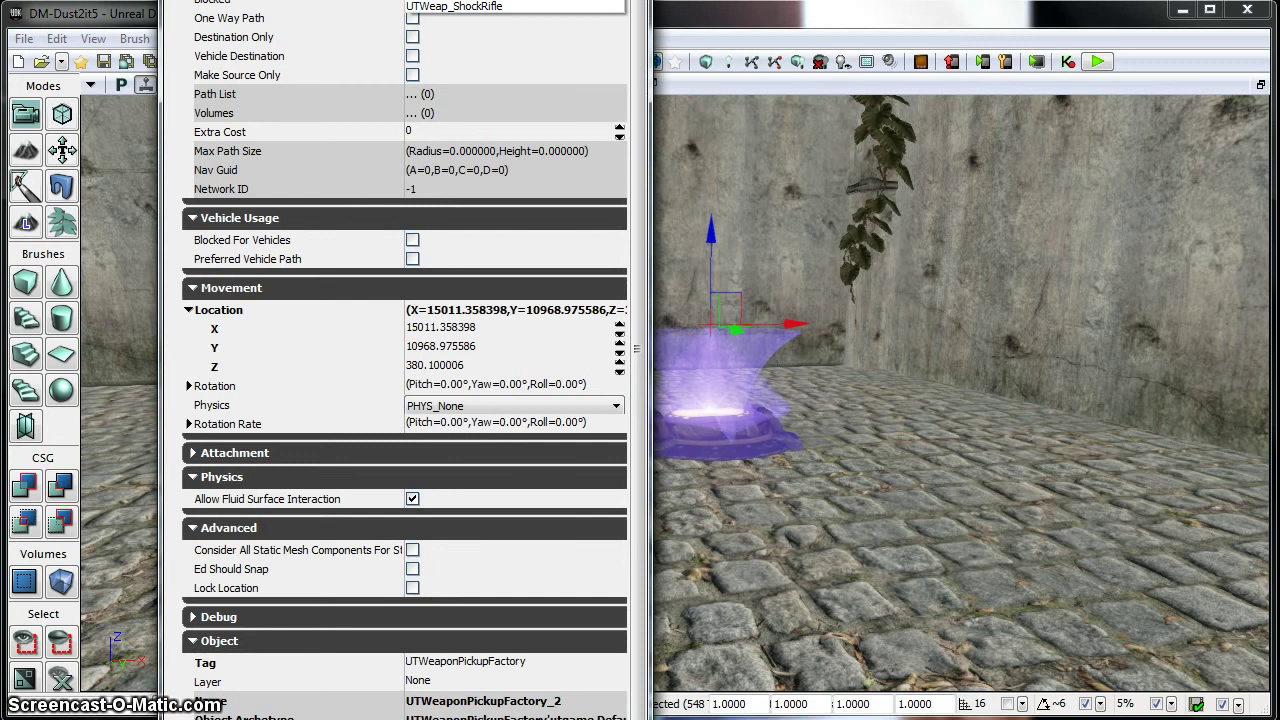
left_click(500, 1)
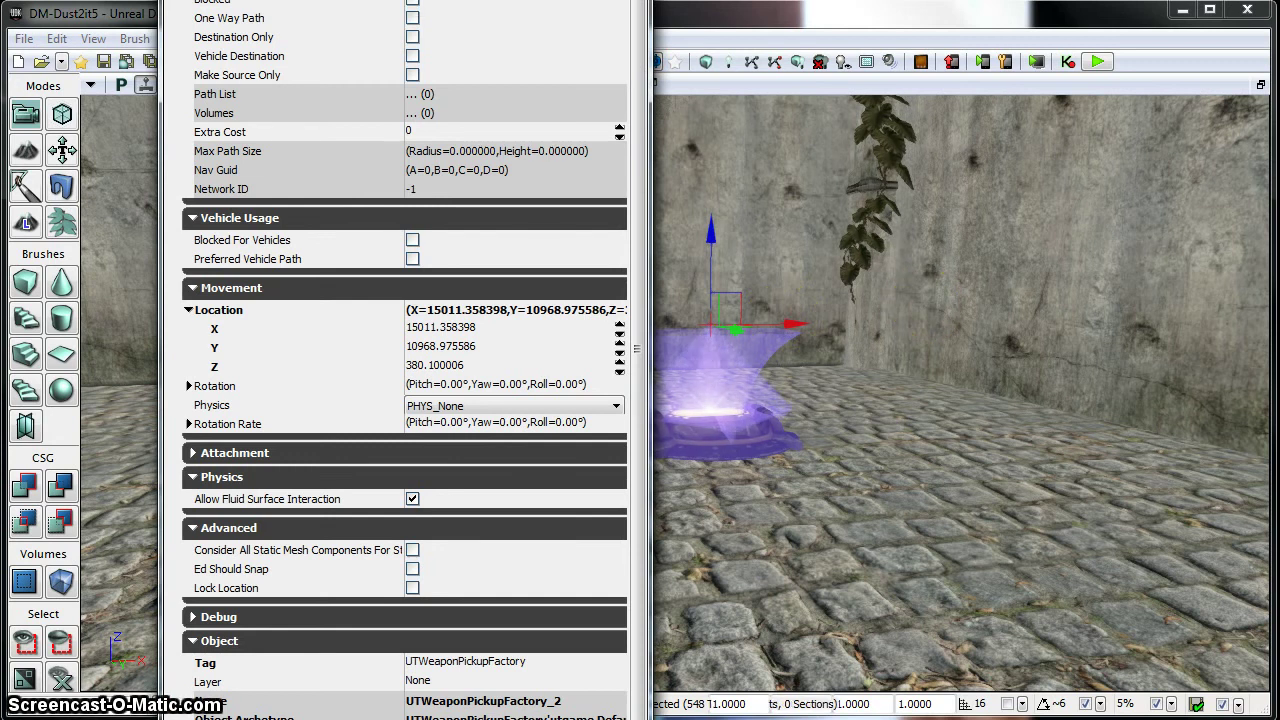
left_click(632, 1)
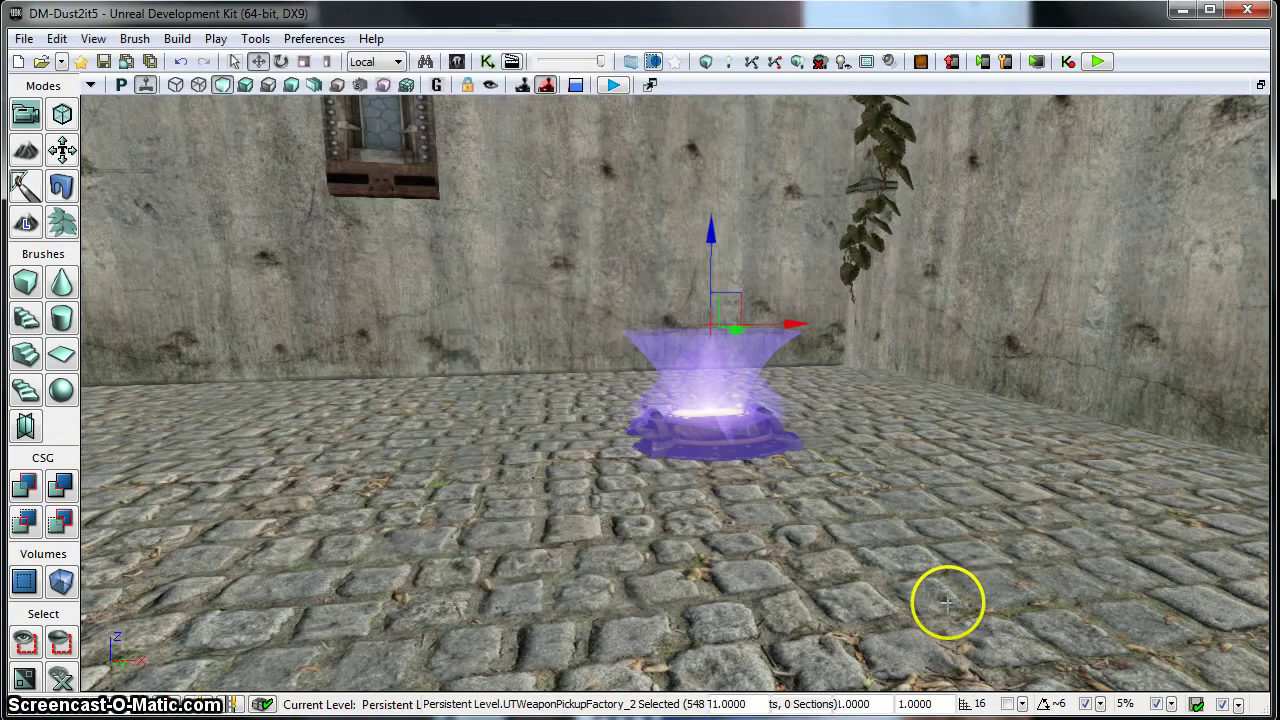
- Try to build the map, allowing SwarmAgent through the firewall on private networks, and stop the build while Lightmass runs
left_click_drag(948, 603, 677, 400)
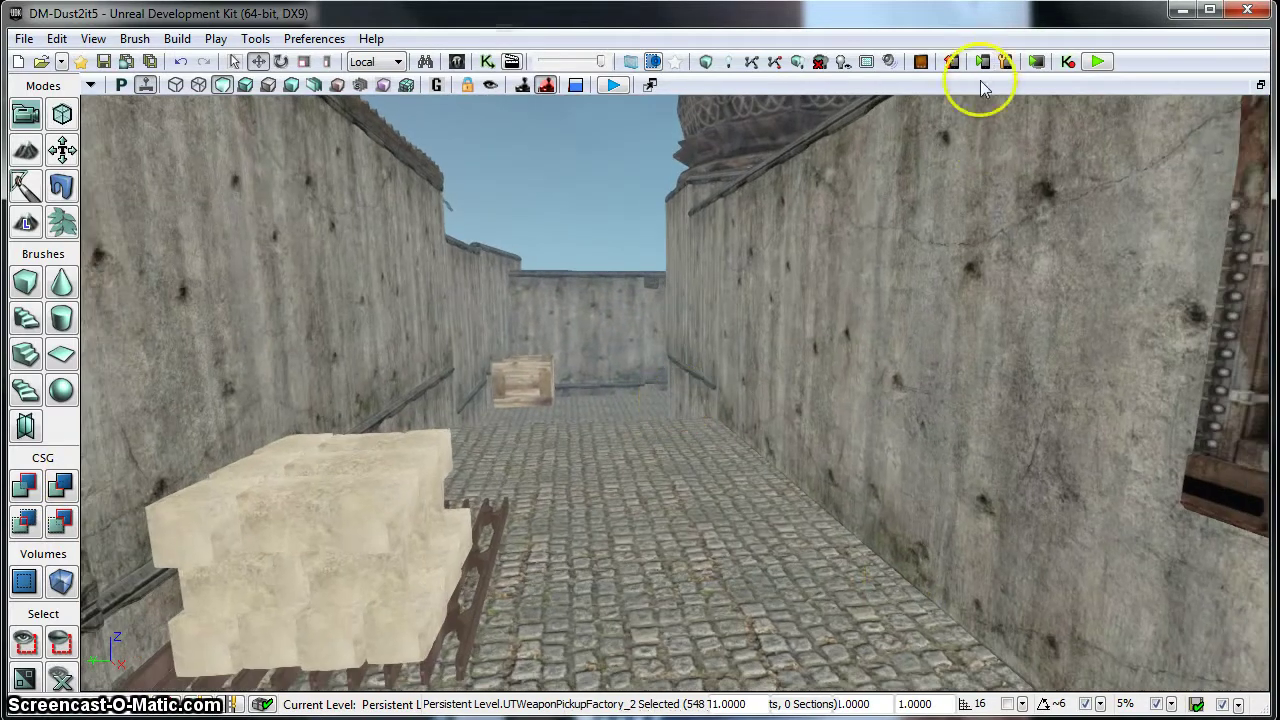
left_click(798, 63)
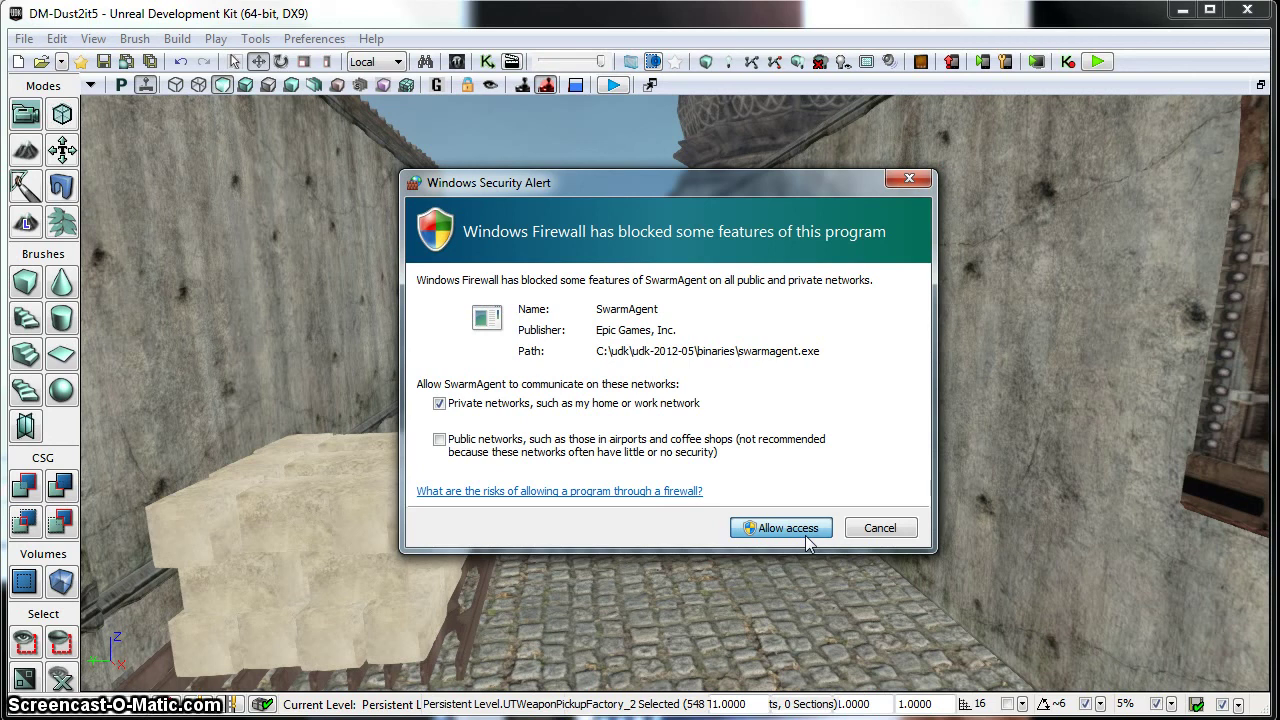
left_click(808, 535)
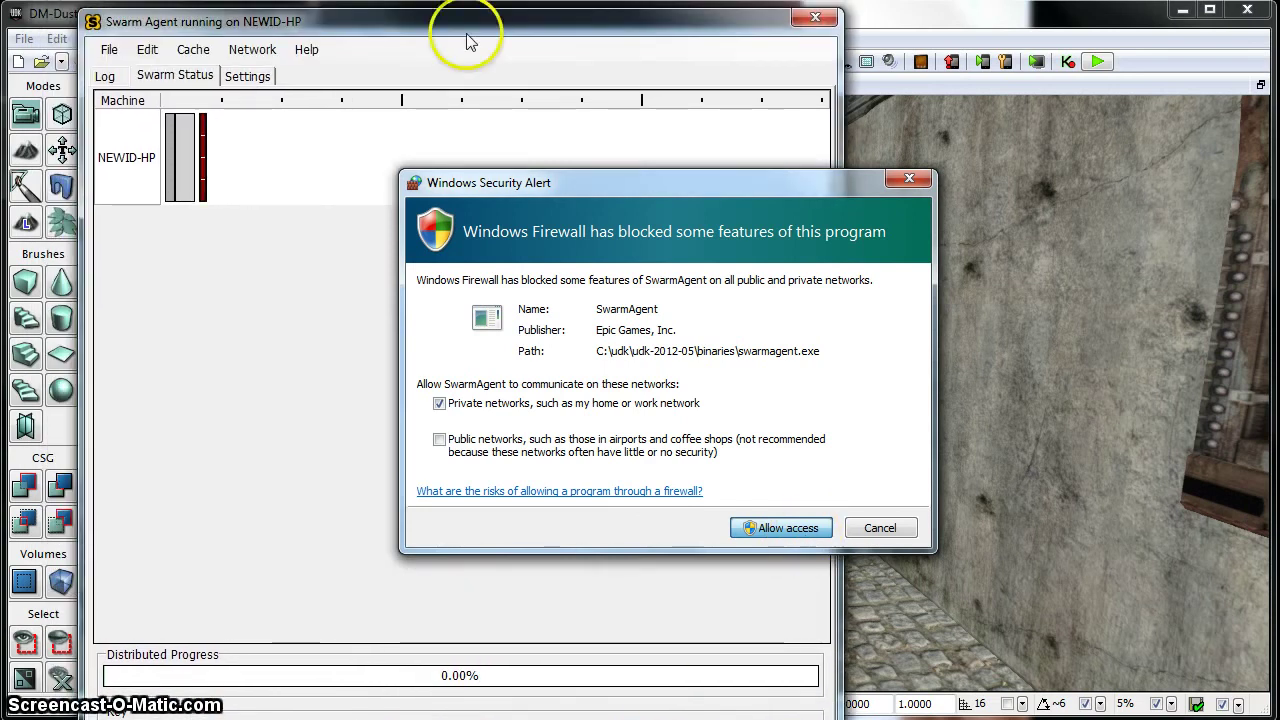
left_click(808, 529)
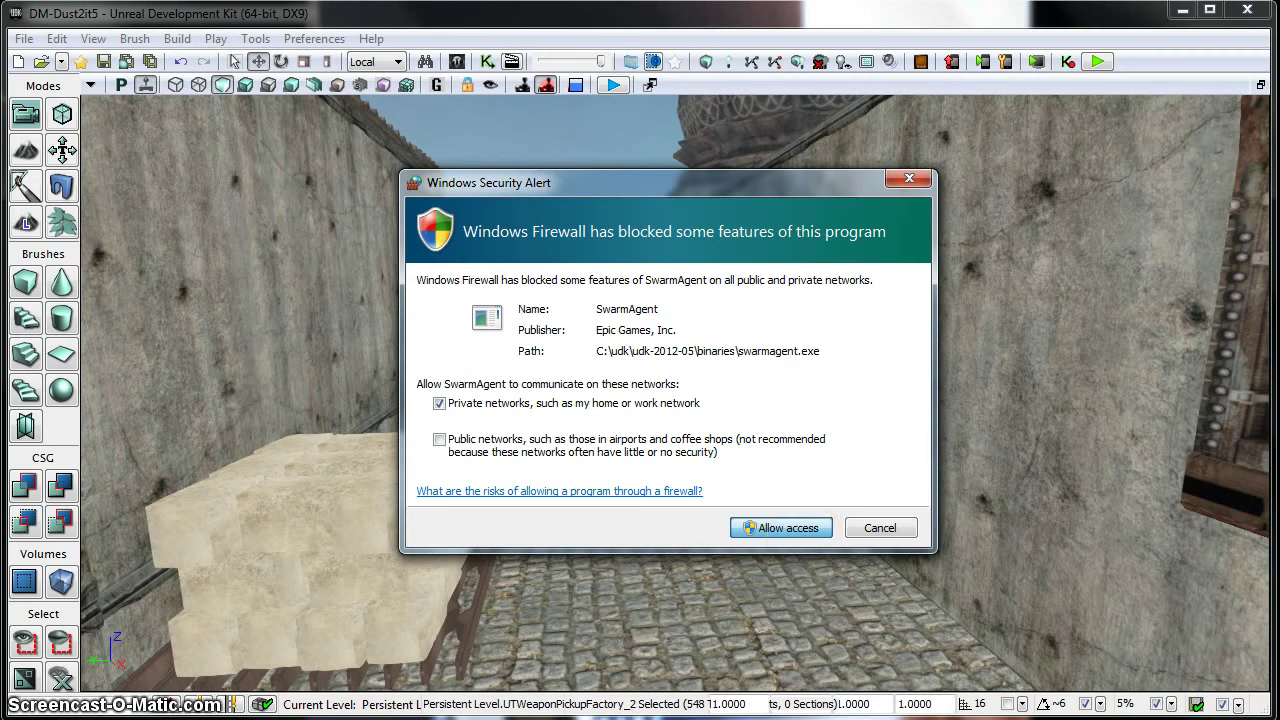
left_click(806, 530)
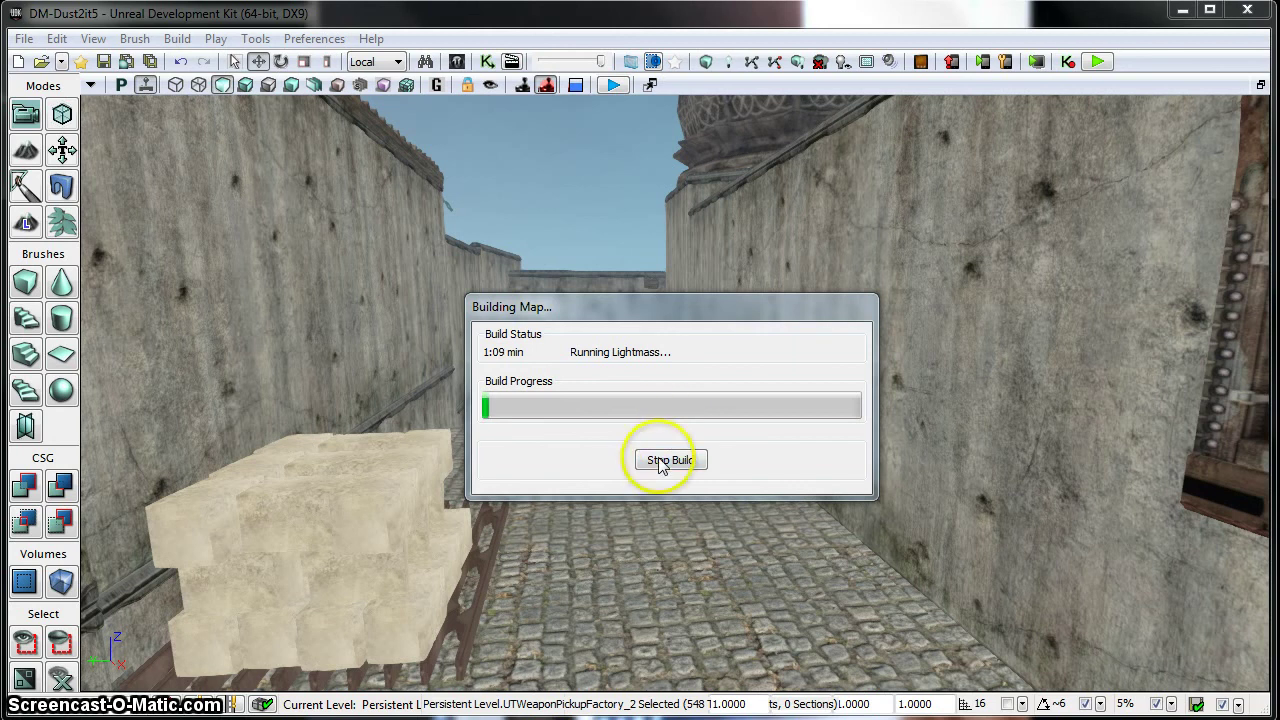
left_click(668, 458)
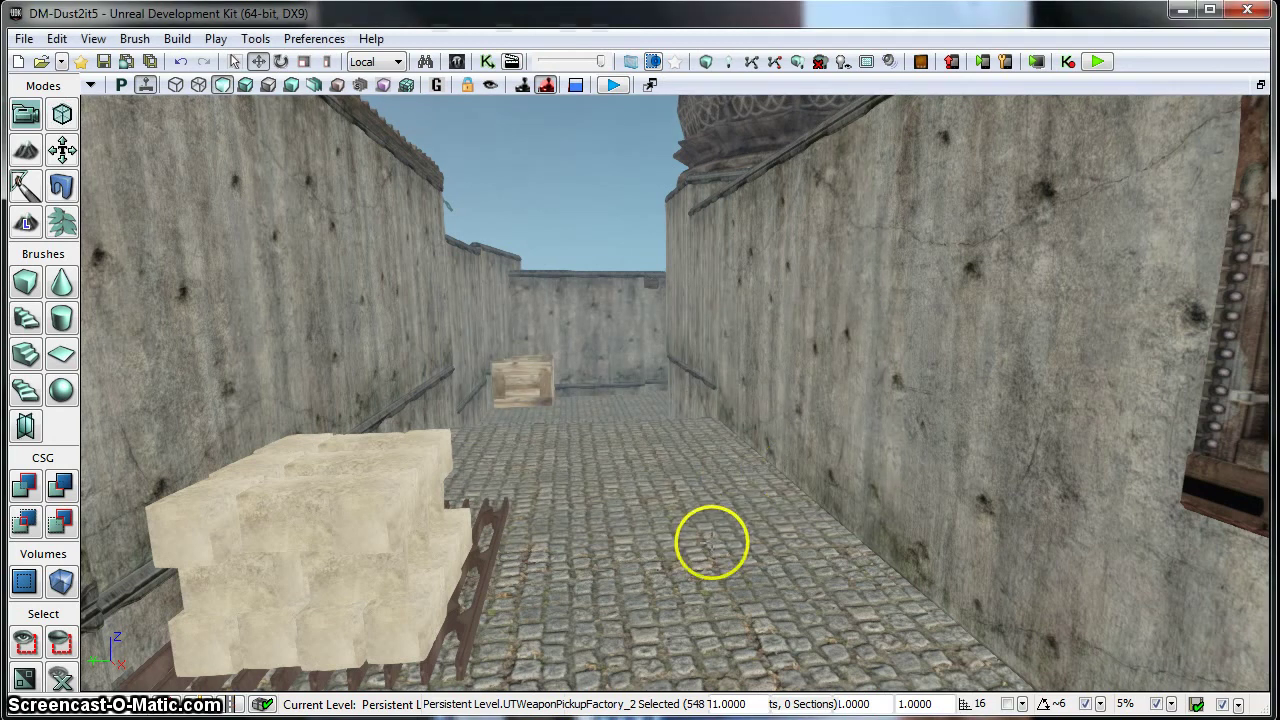
- Play-test the level from the cobbled walkway beside the stacked crates and fire the starting weapon
left_click_drag(709, 546, 303, 529)
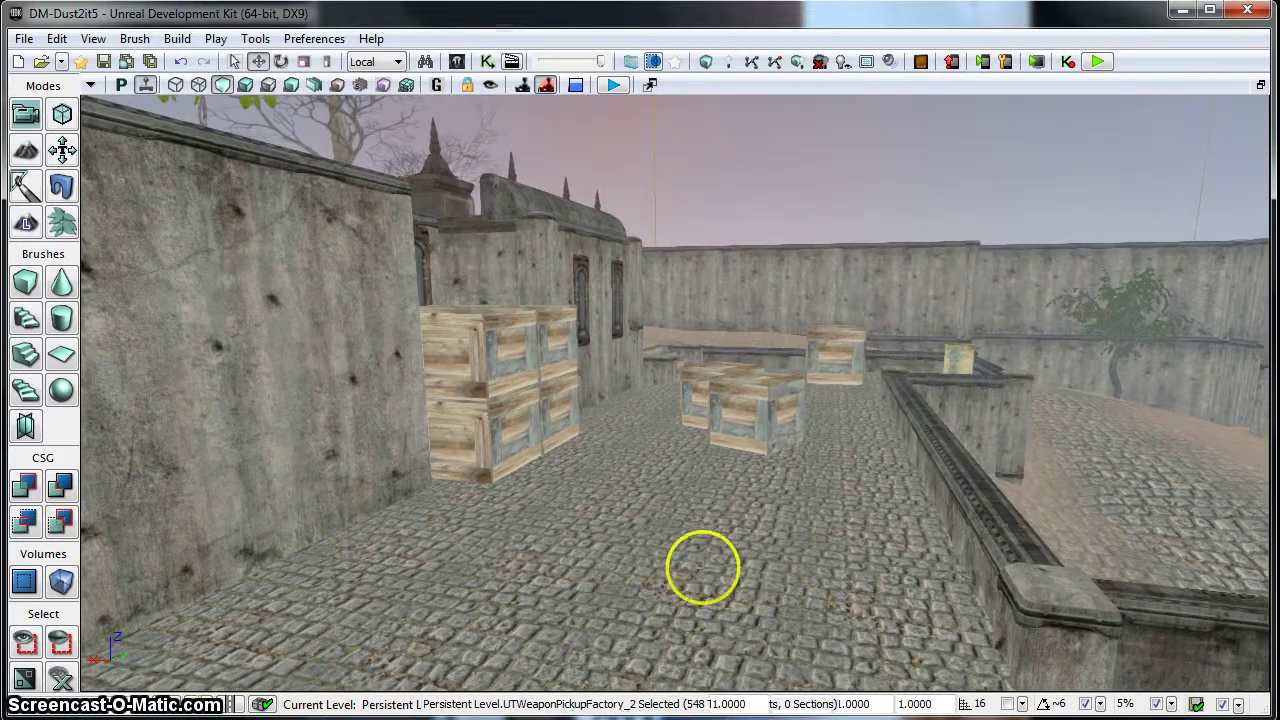
right_click(643, 633)
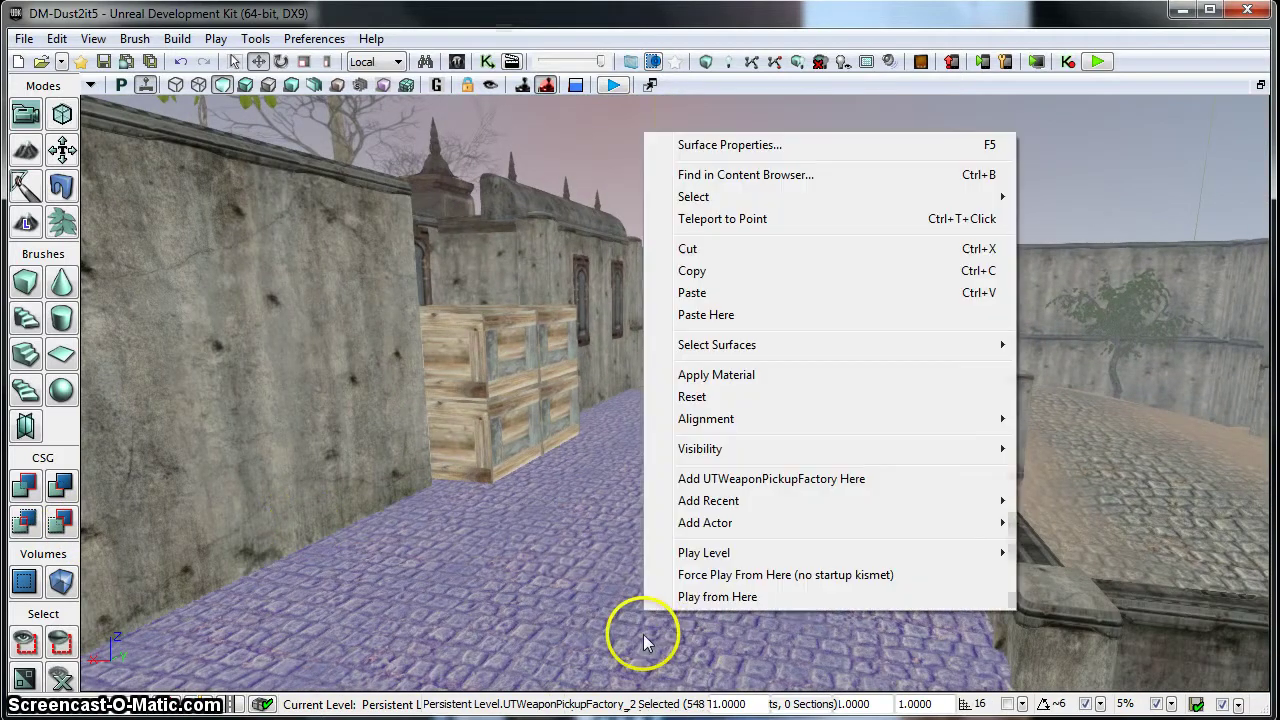
left_click(697, 598)
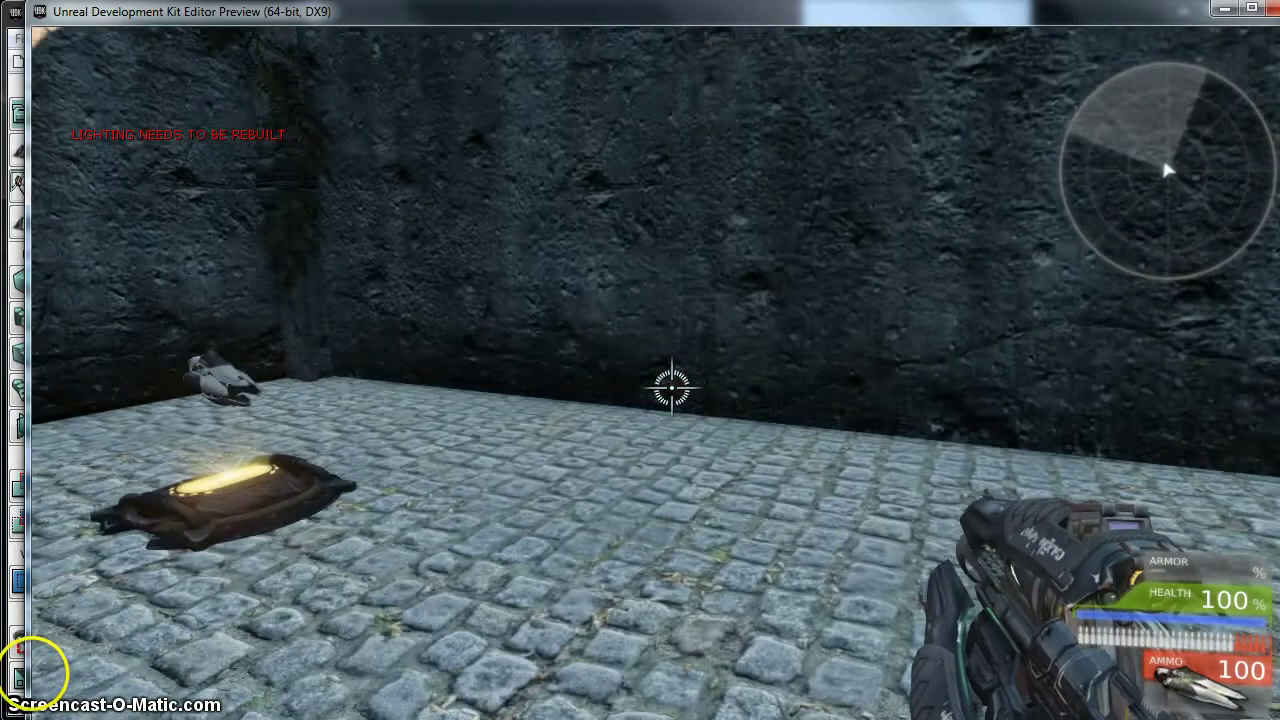
key("w")
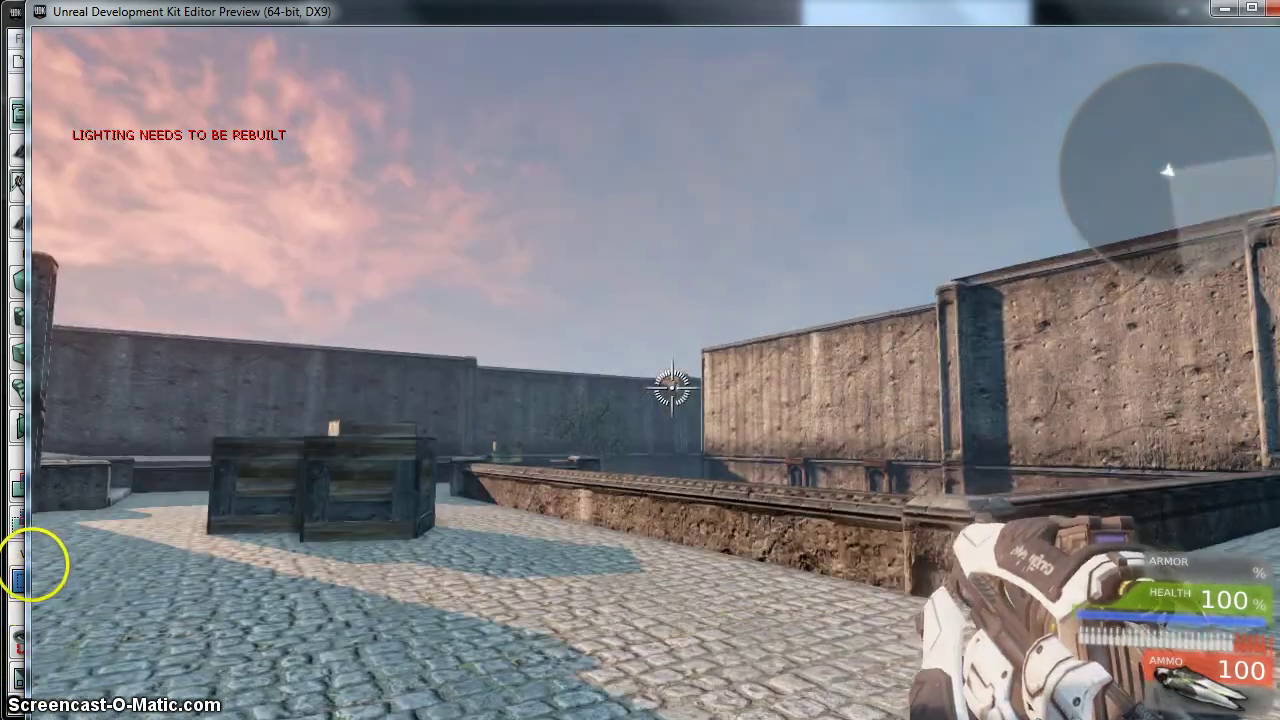
left_click(35, 562)
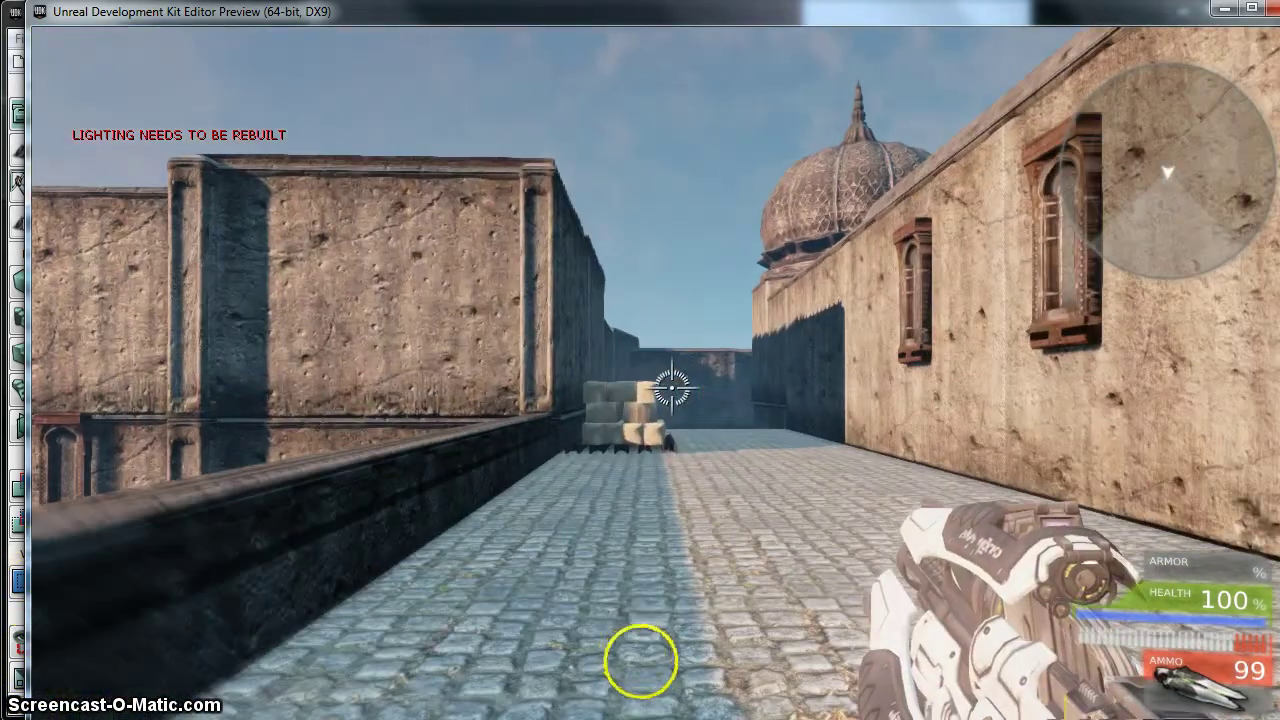
- Walk the cobbled walkway past the stacked sandbags to the wooden crate at its far end to check the level
key("w")
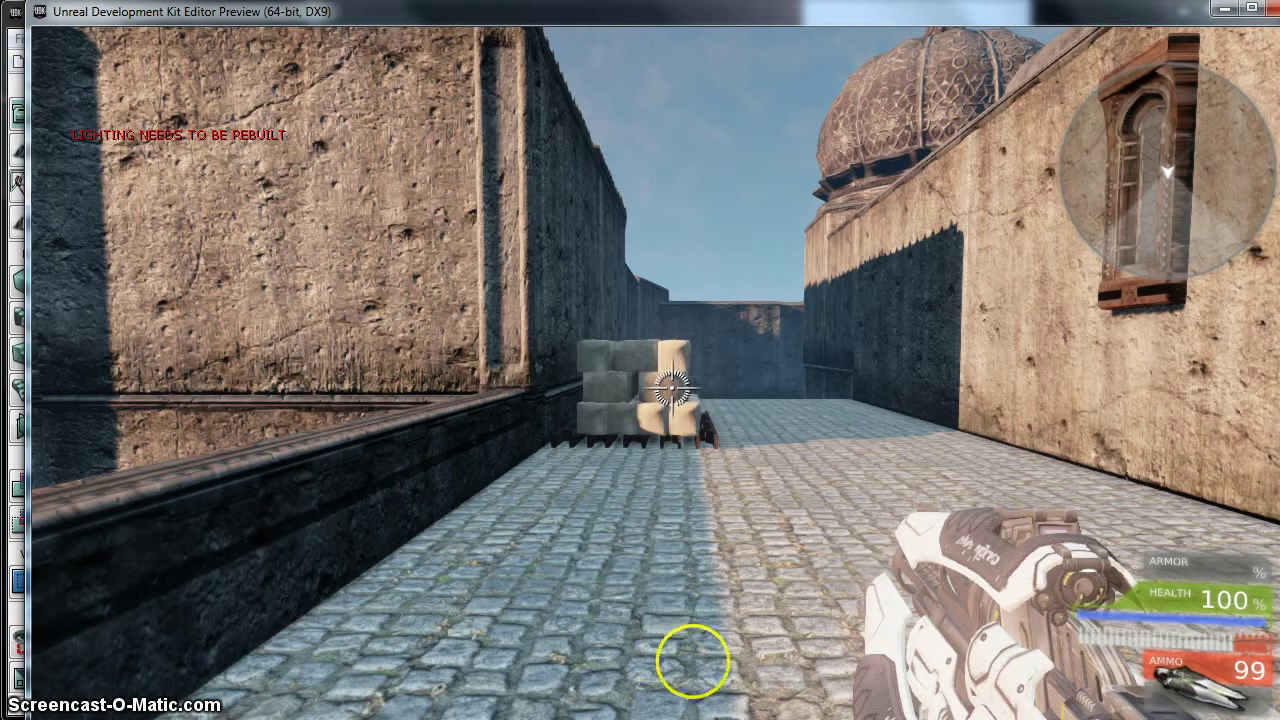
key("w")
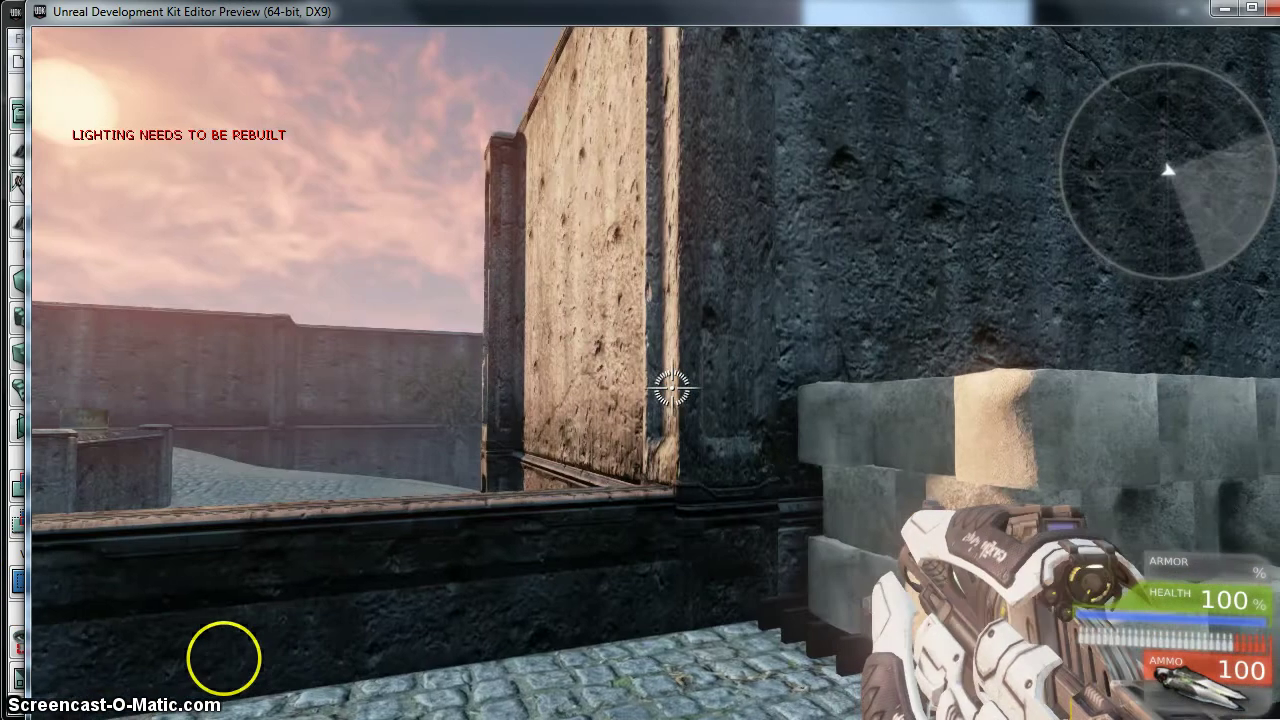
key("w")
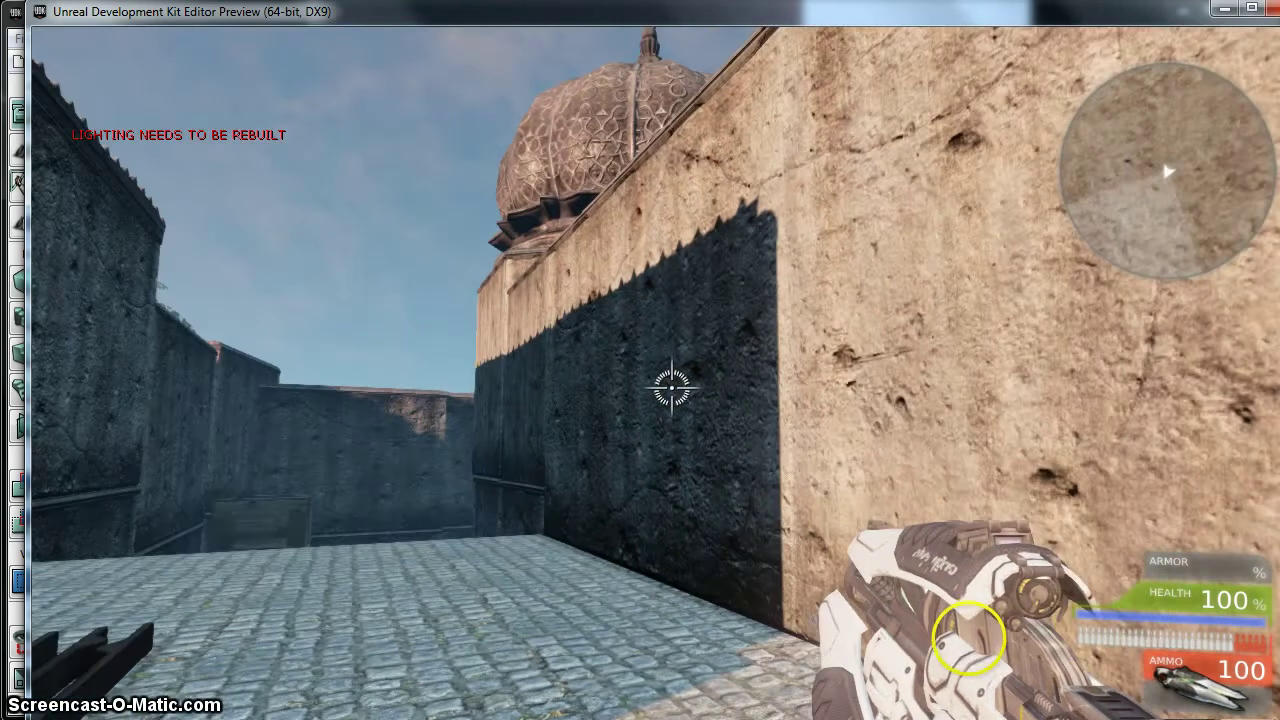
key("w")
key("w")
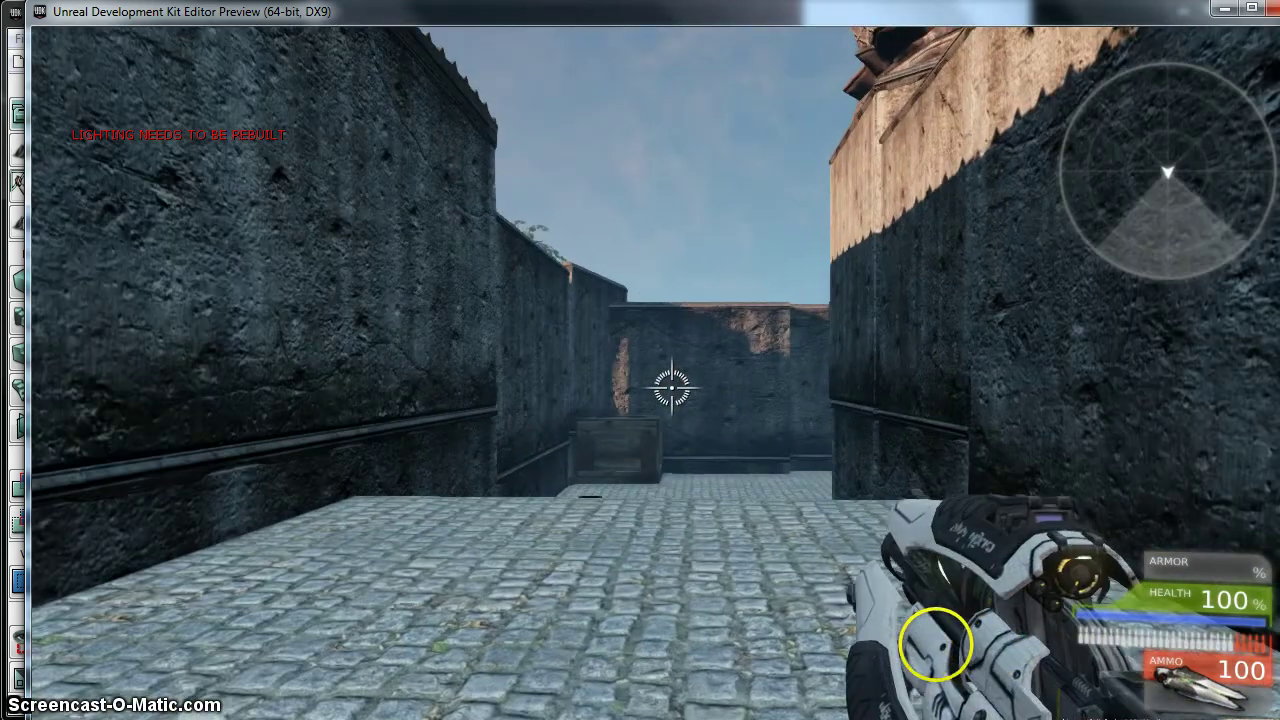
key("w")
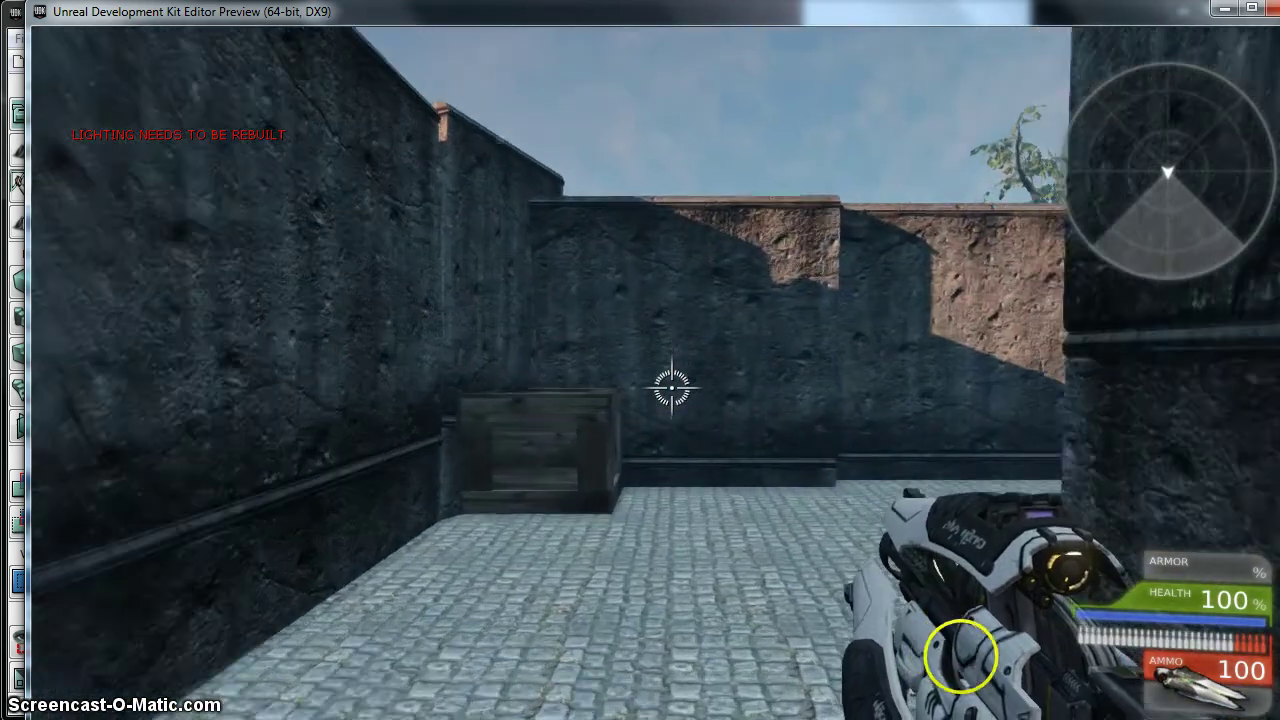
key("w")
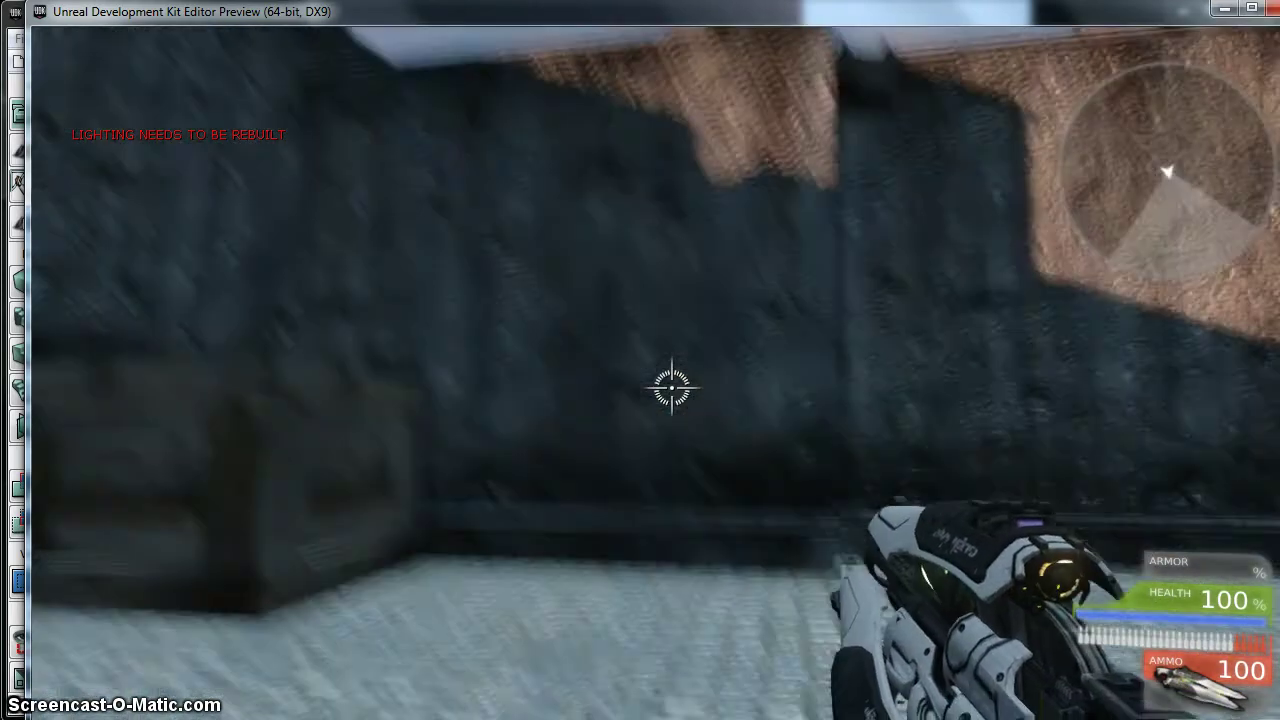
- Continue through the cobbled alley and along the walled path to the tree on the sand
key("w")
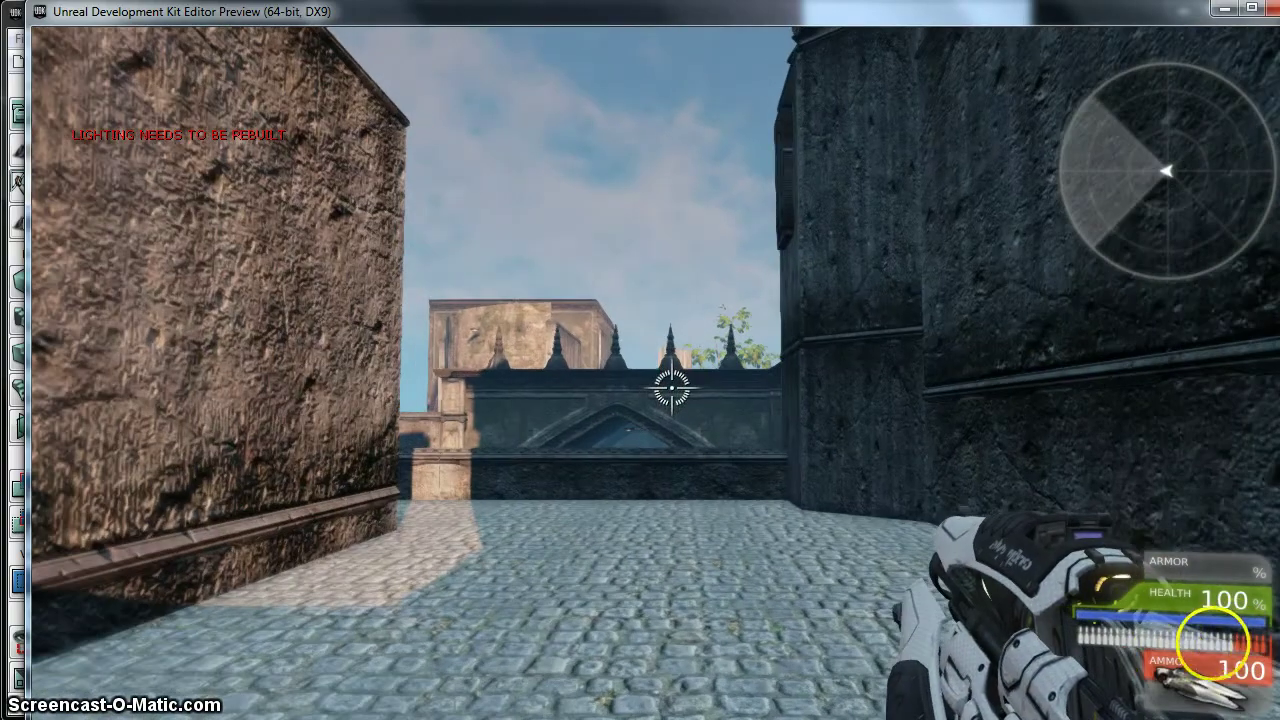
key("w")
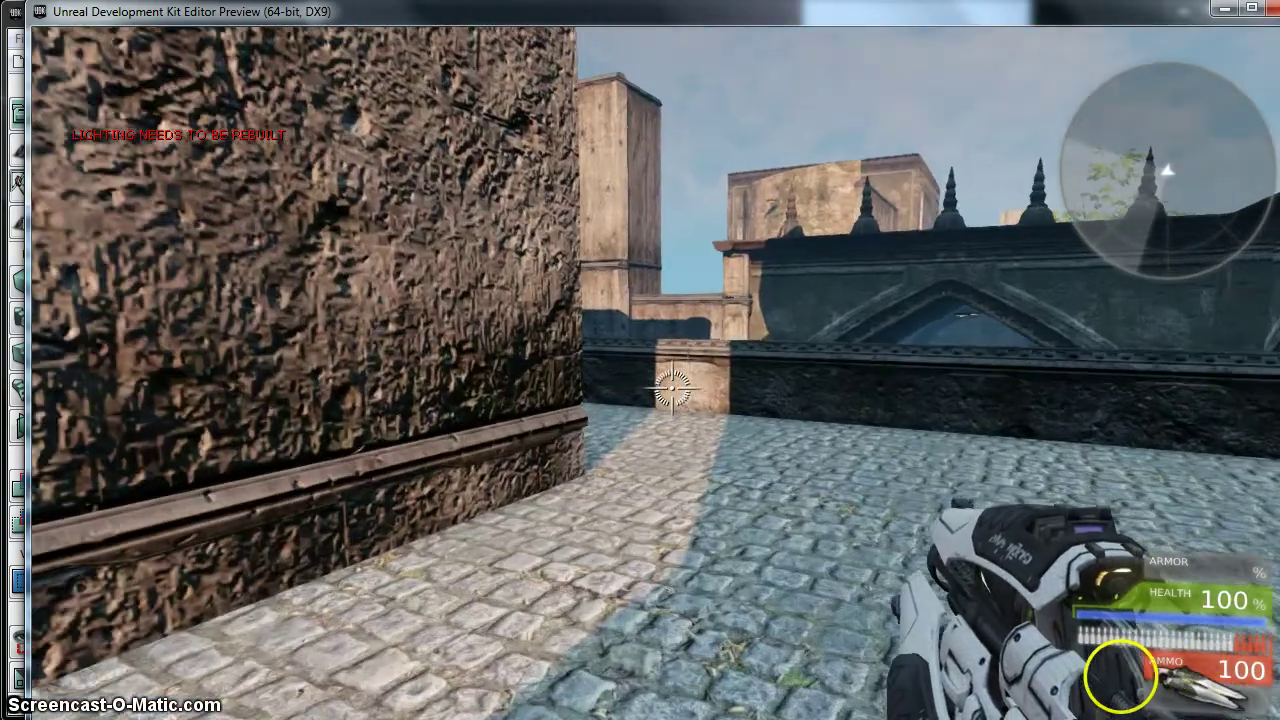
key("w")
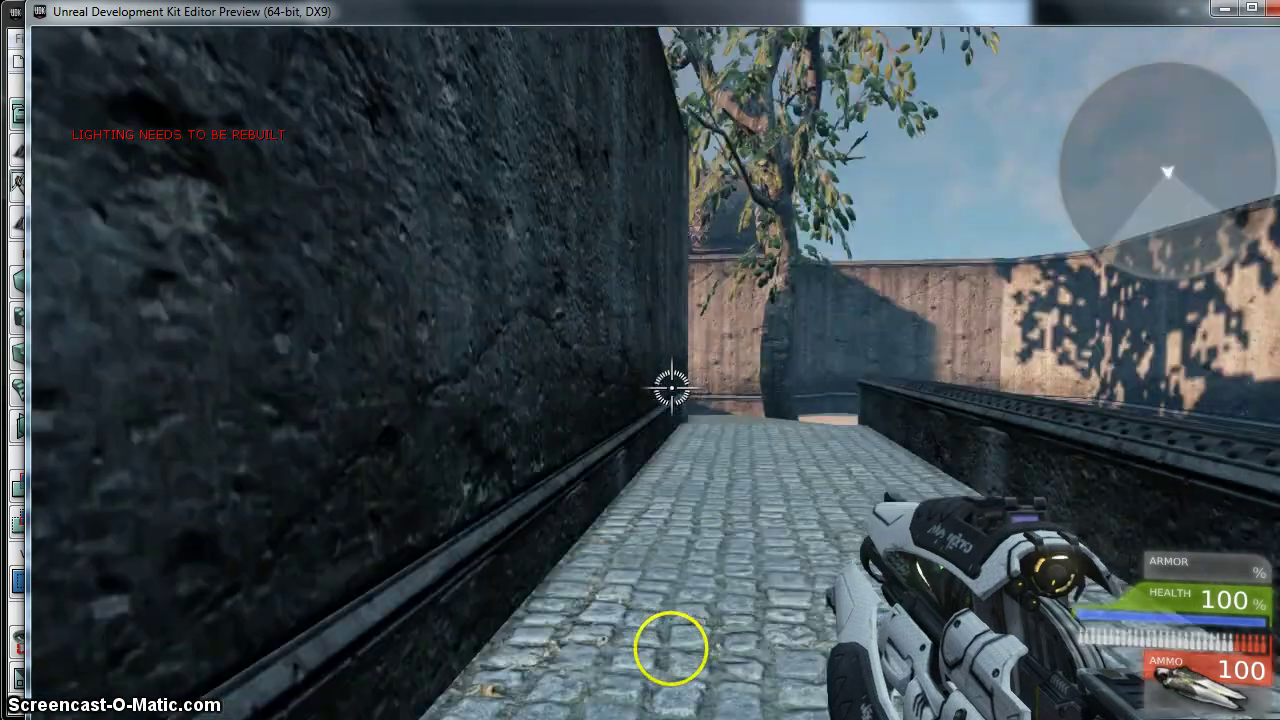
key("w")
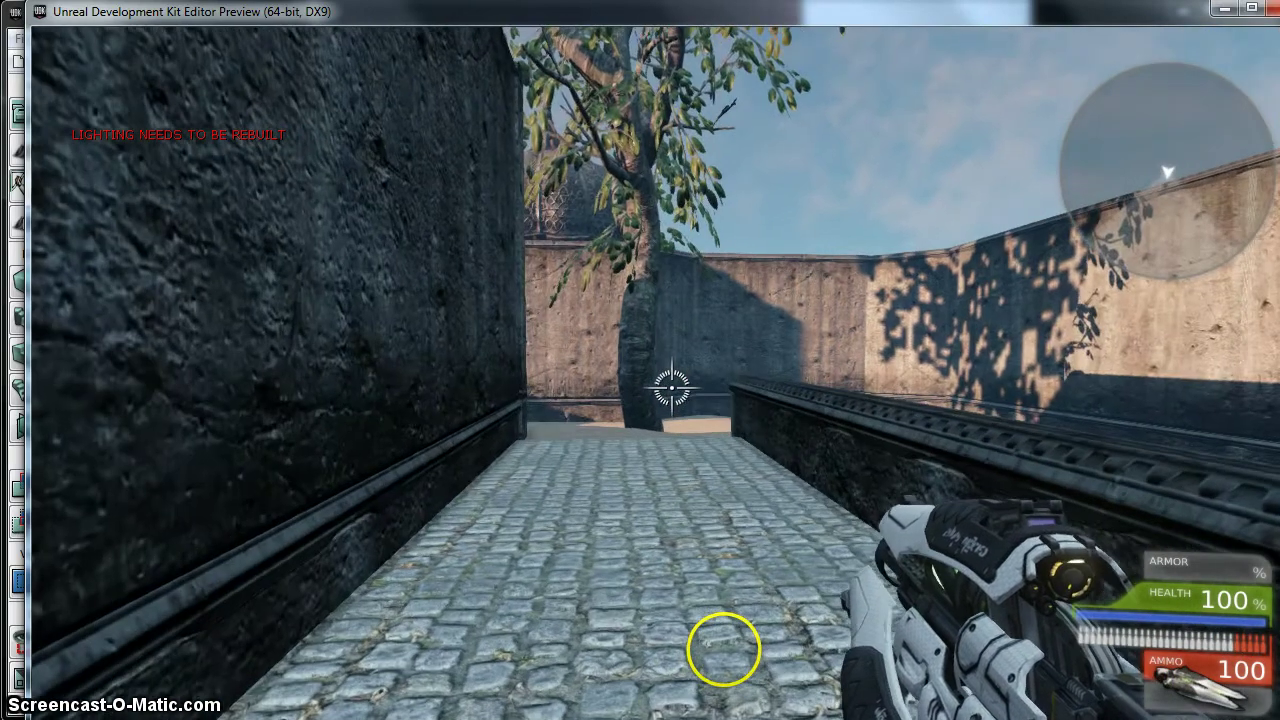
key("w")
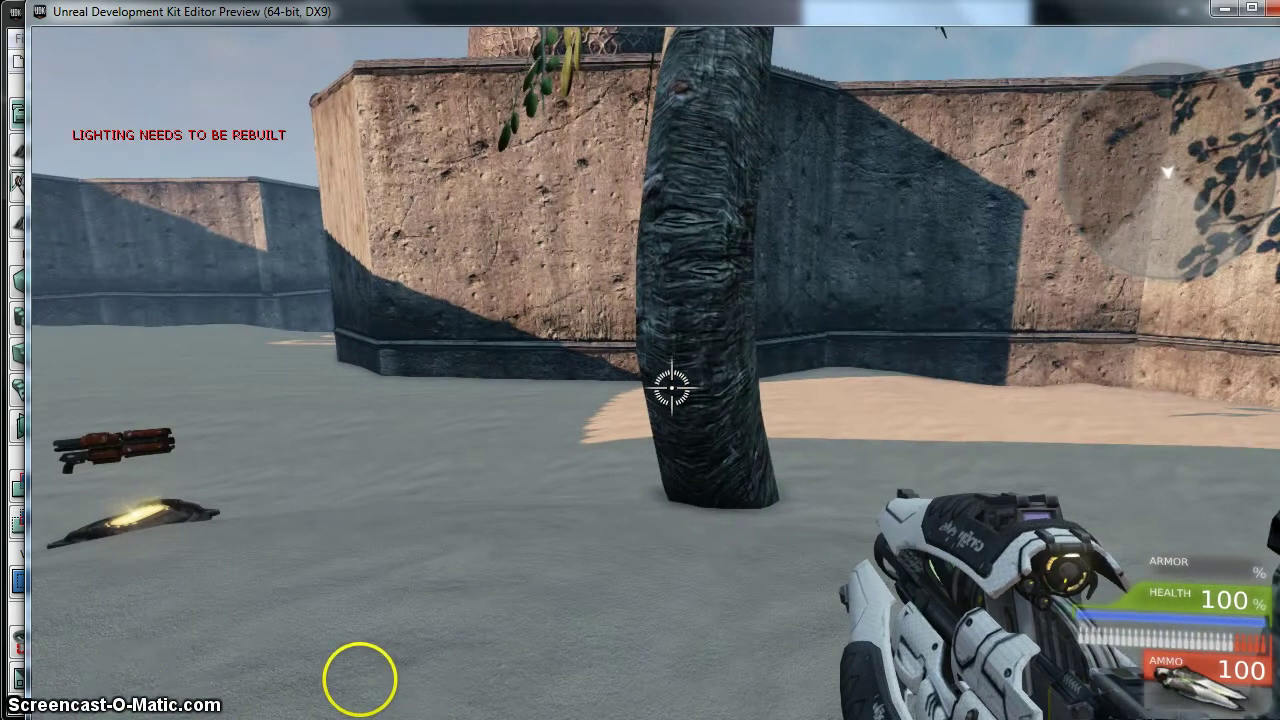
- Test the weapon pickup on the sand near the tree by collecting its rocket launcher and firing it
key("w")
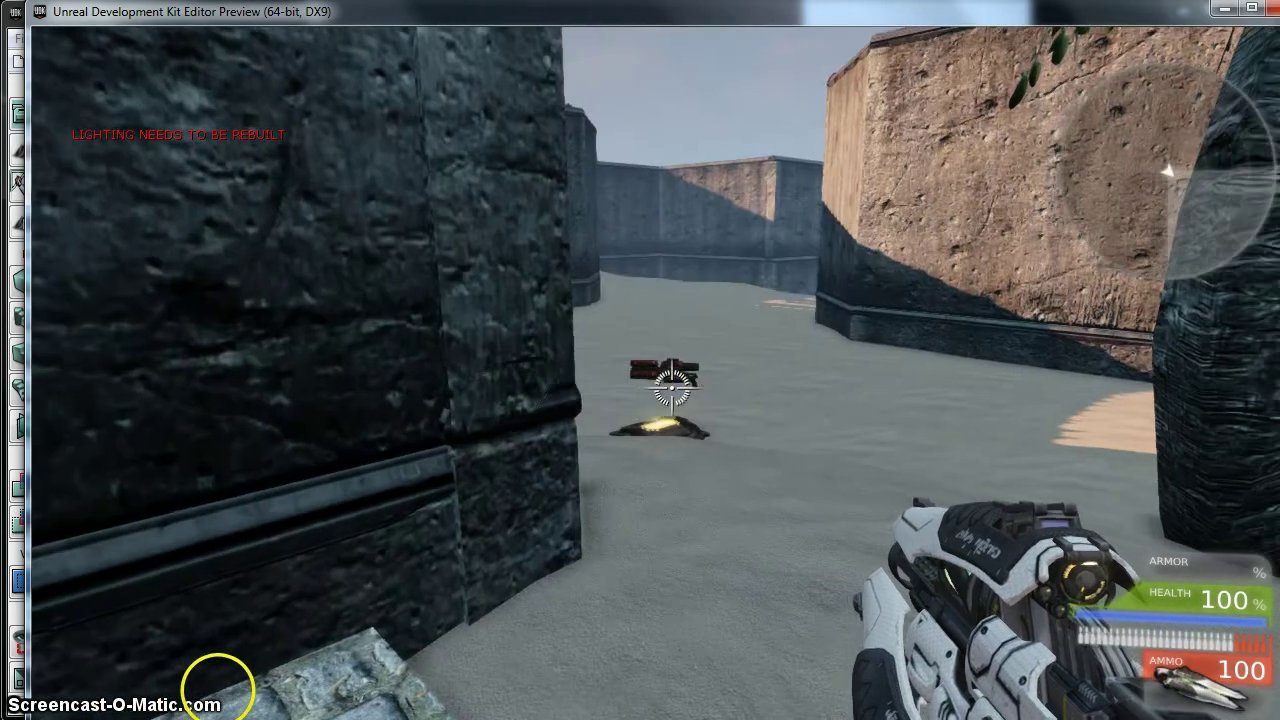
key("w")
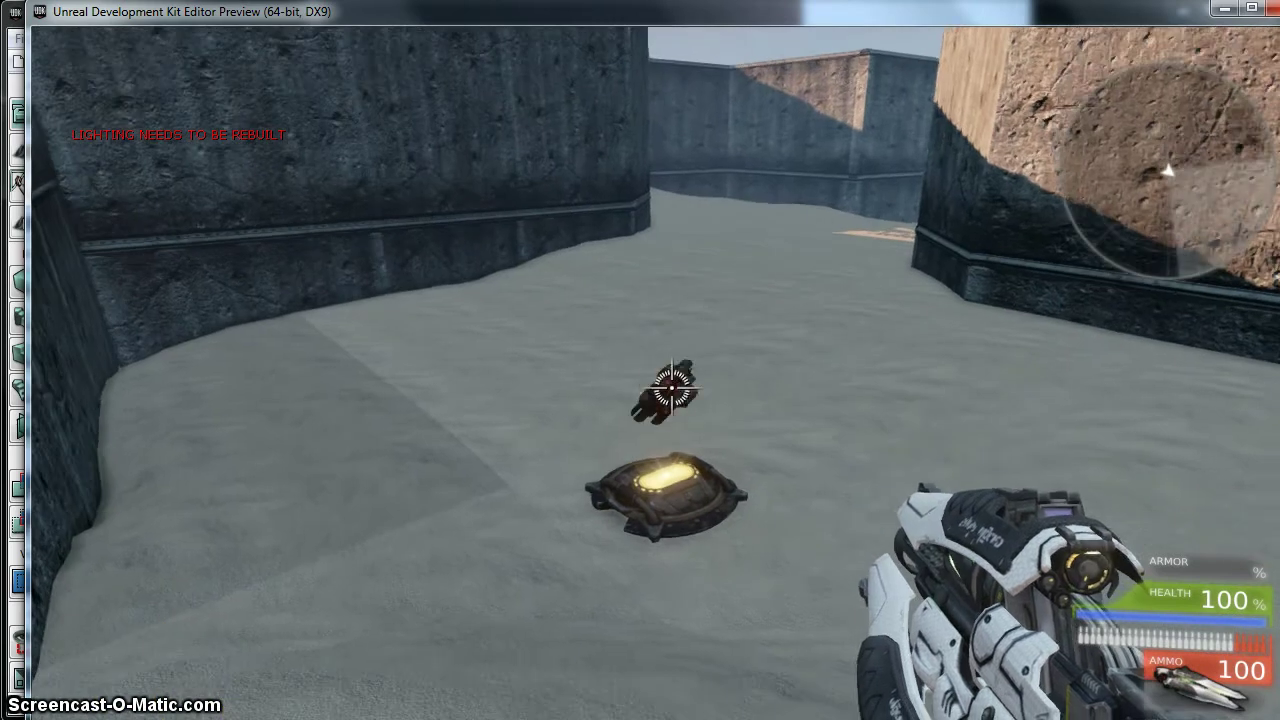
key("w")
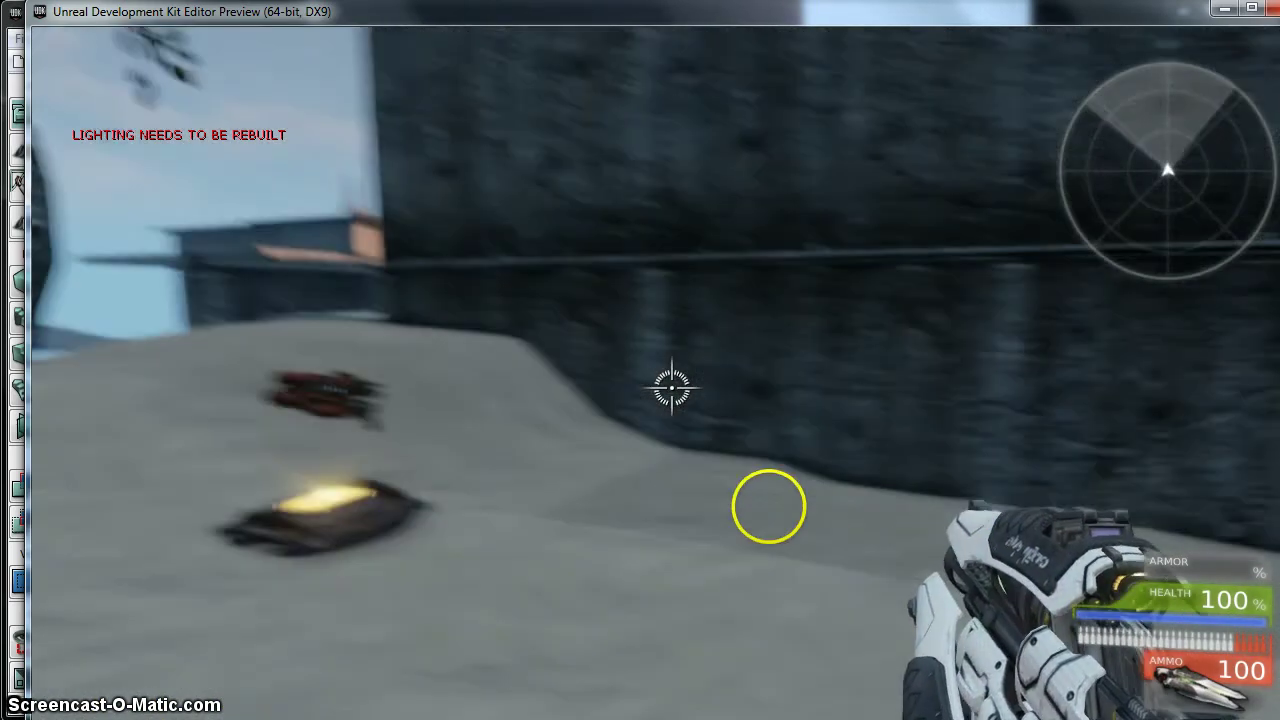
key("w")
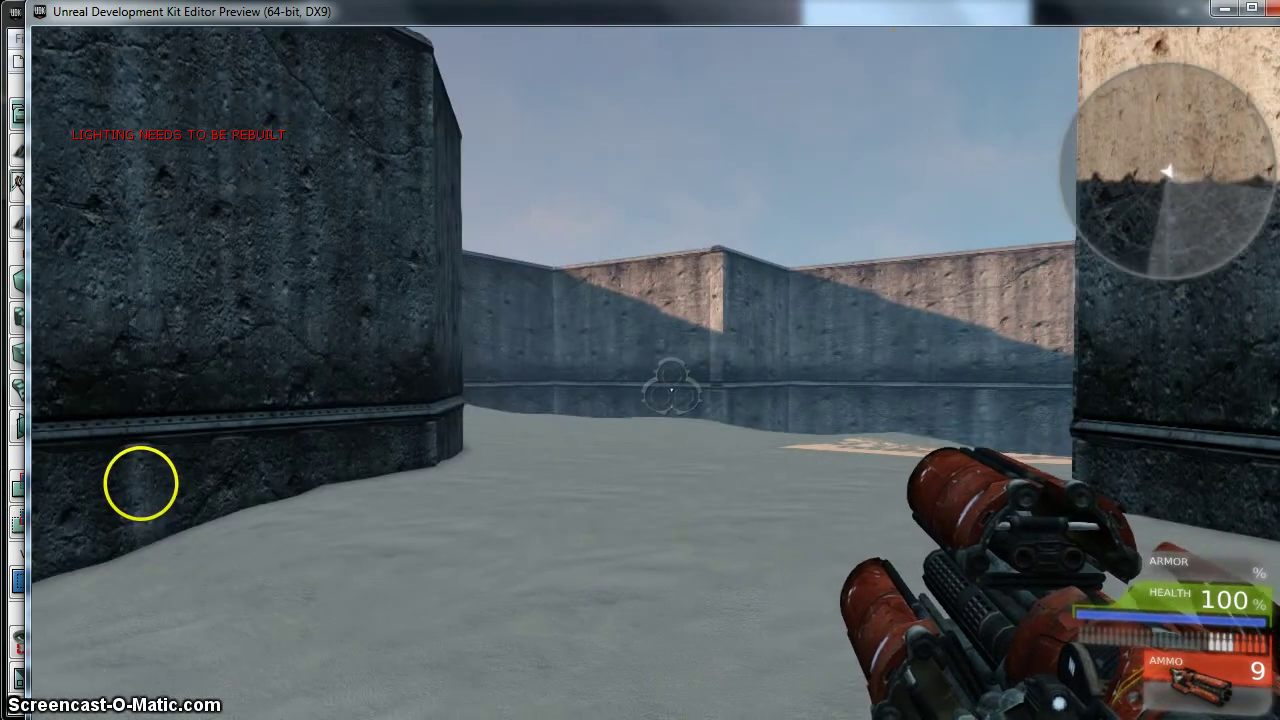
left_click(140, 483)
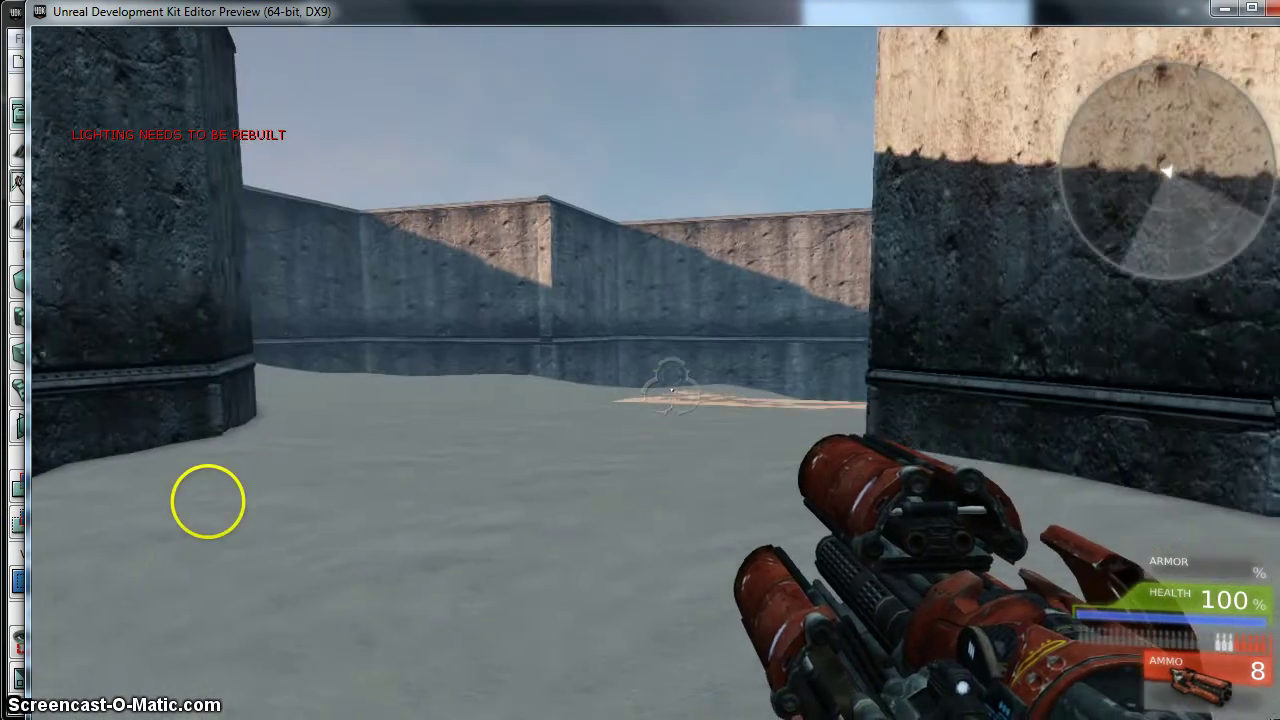
- Cross the sand through the pointed-arch gateway to the large crate and fire the rocket launcher at the sandbags
key("w")
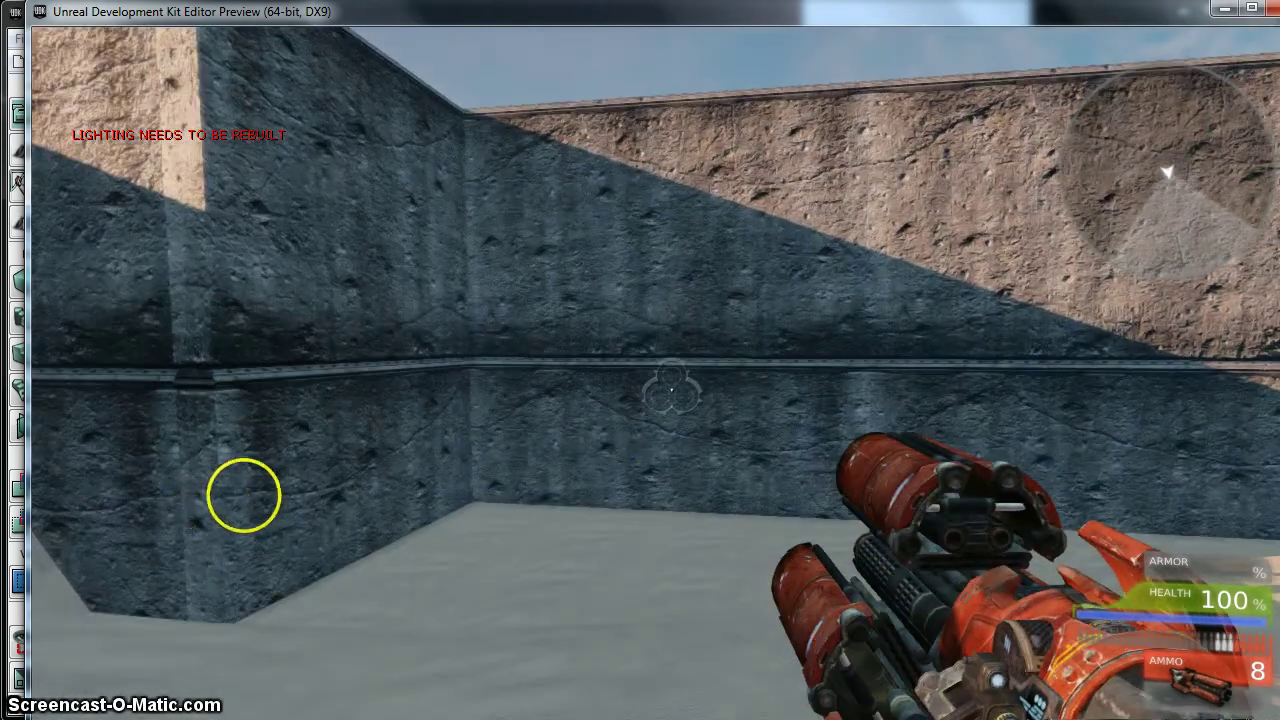
key("w")
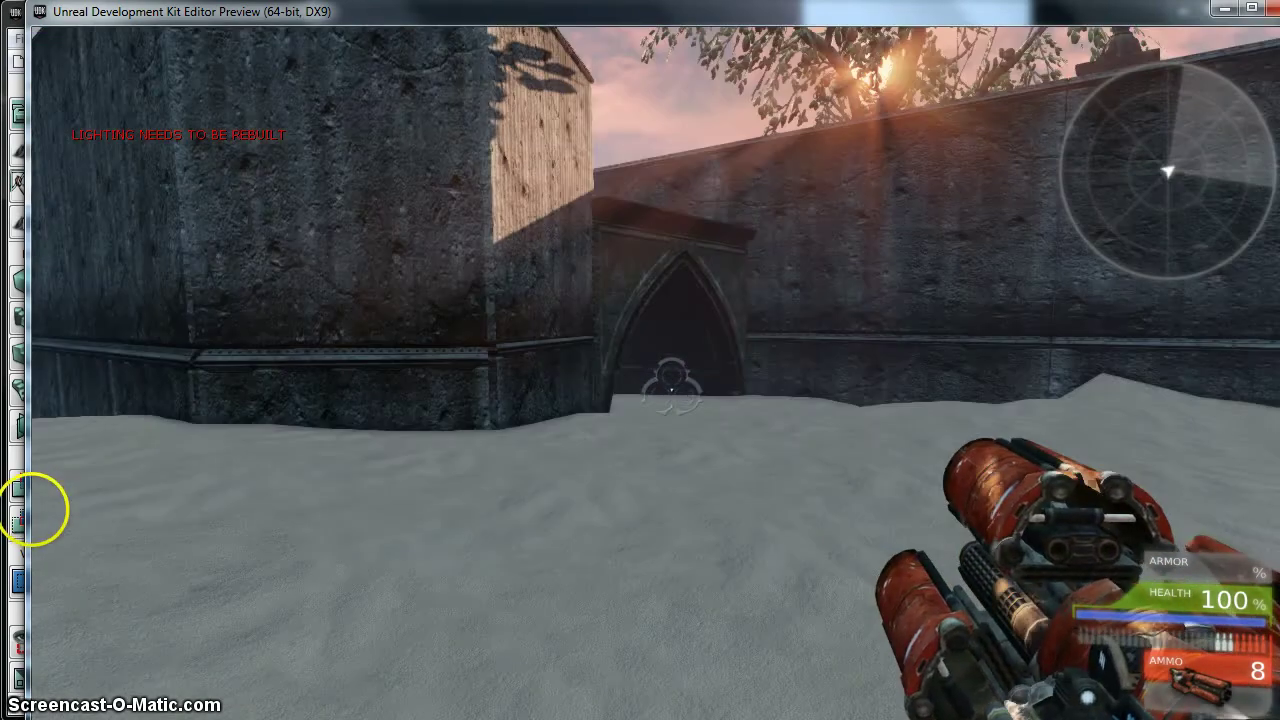
key("w")
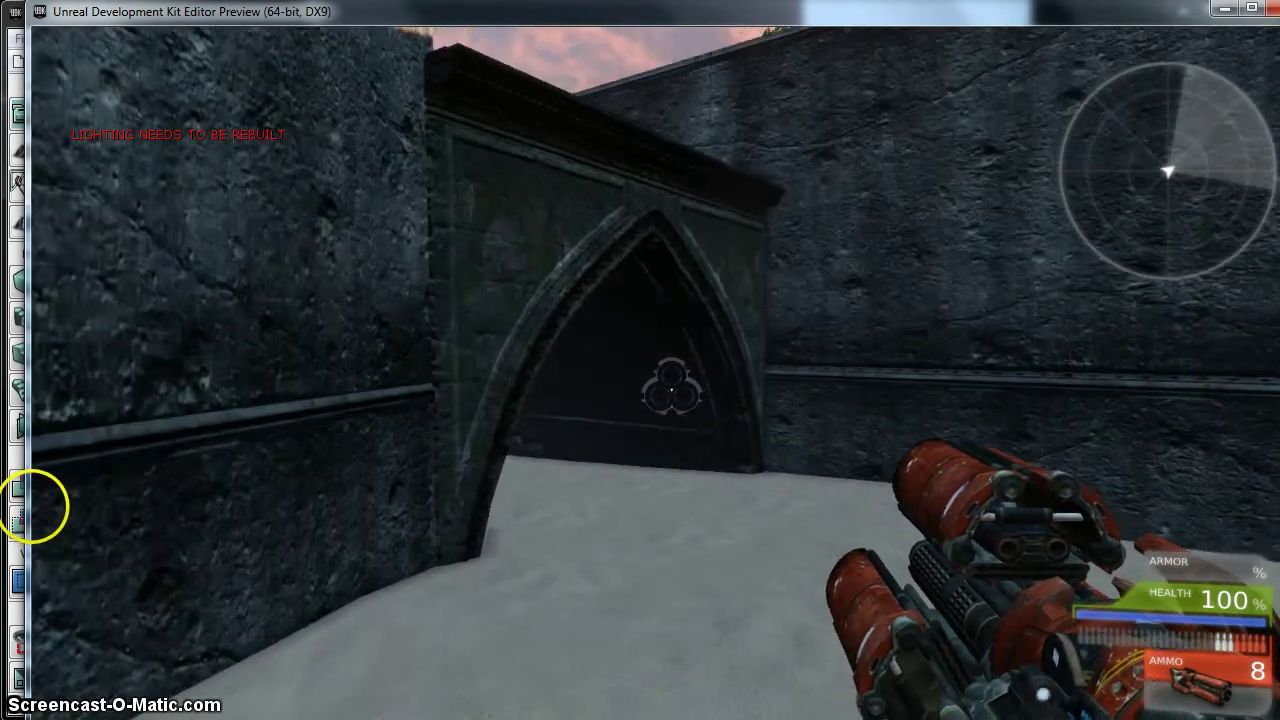
key("w")
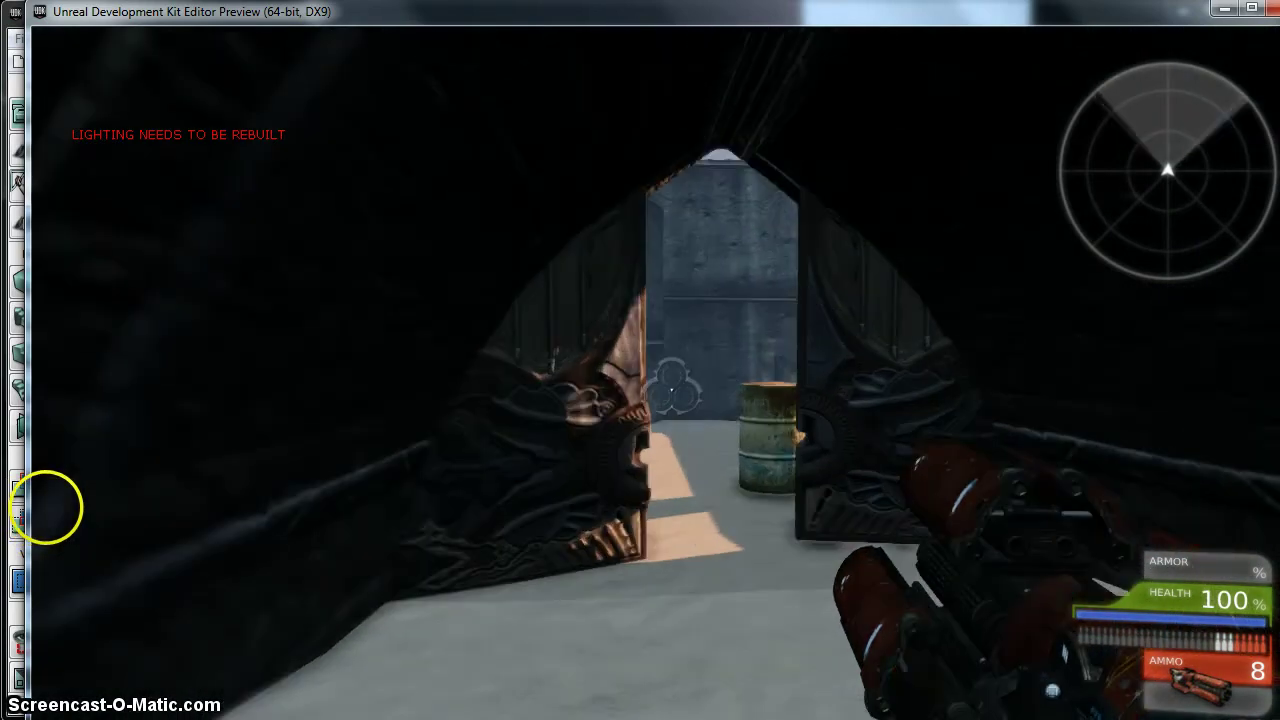
key("w")
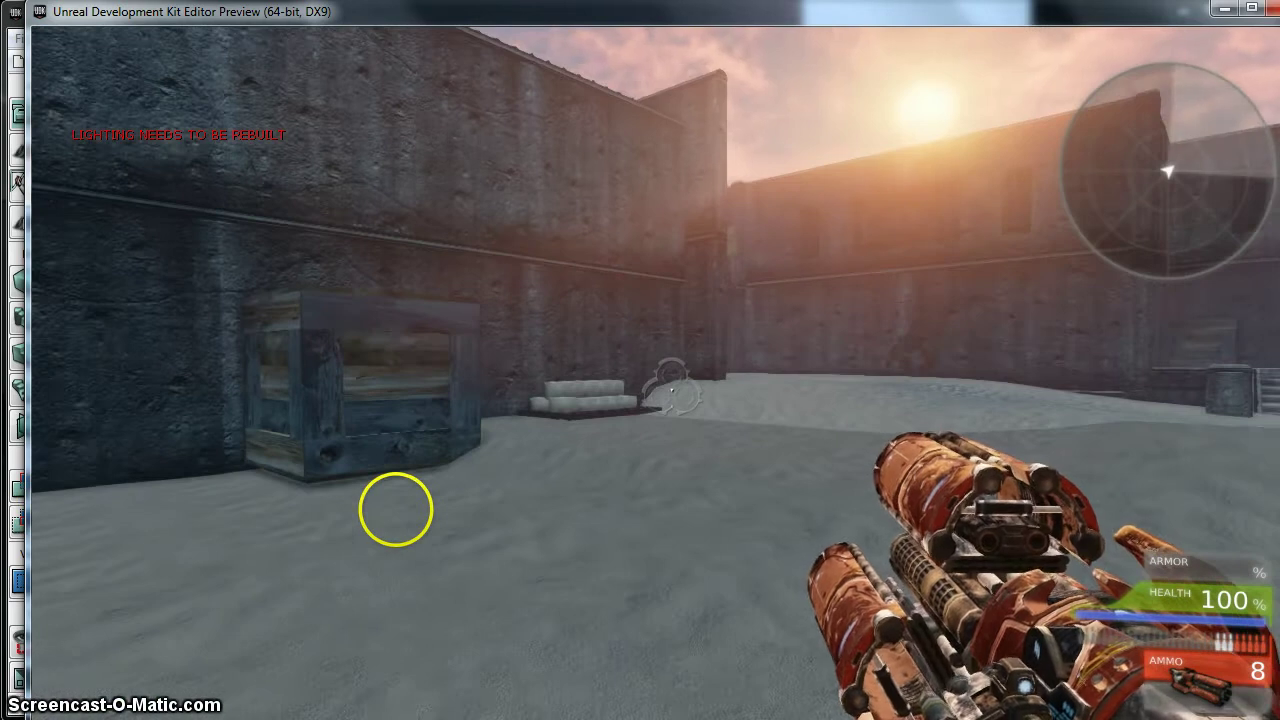
key("w")
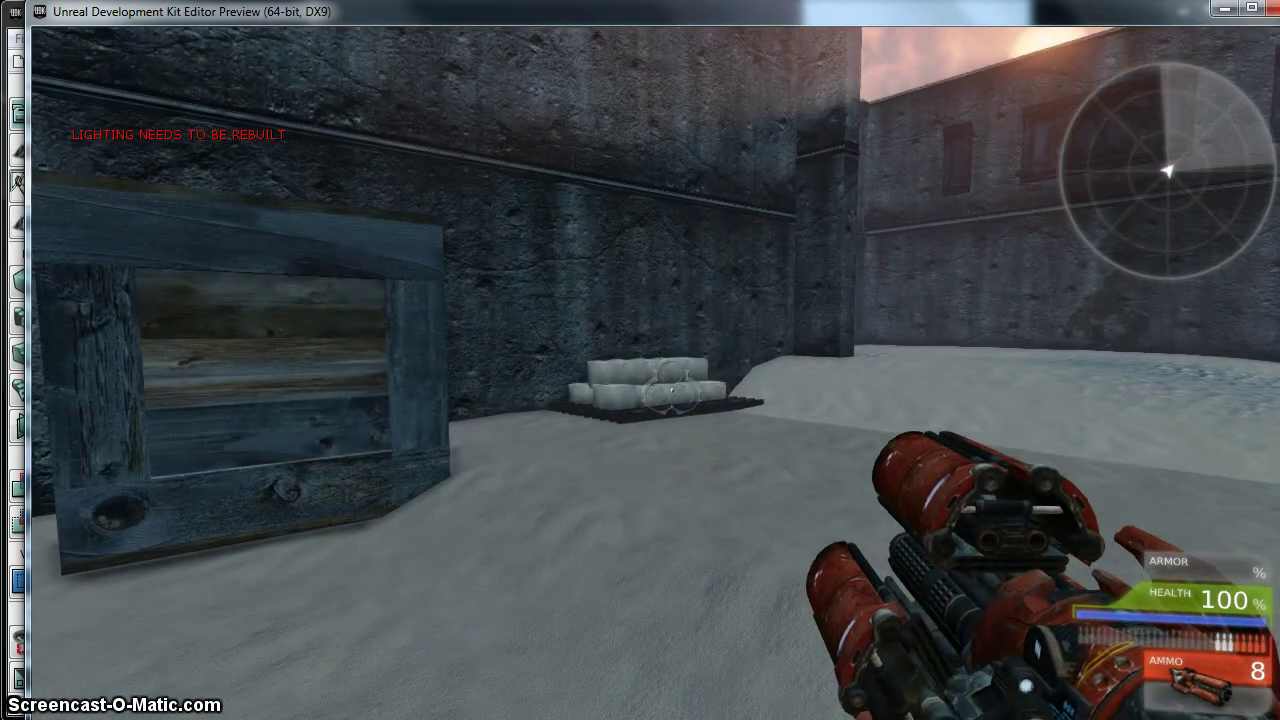
left_click(672, 392)
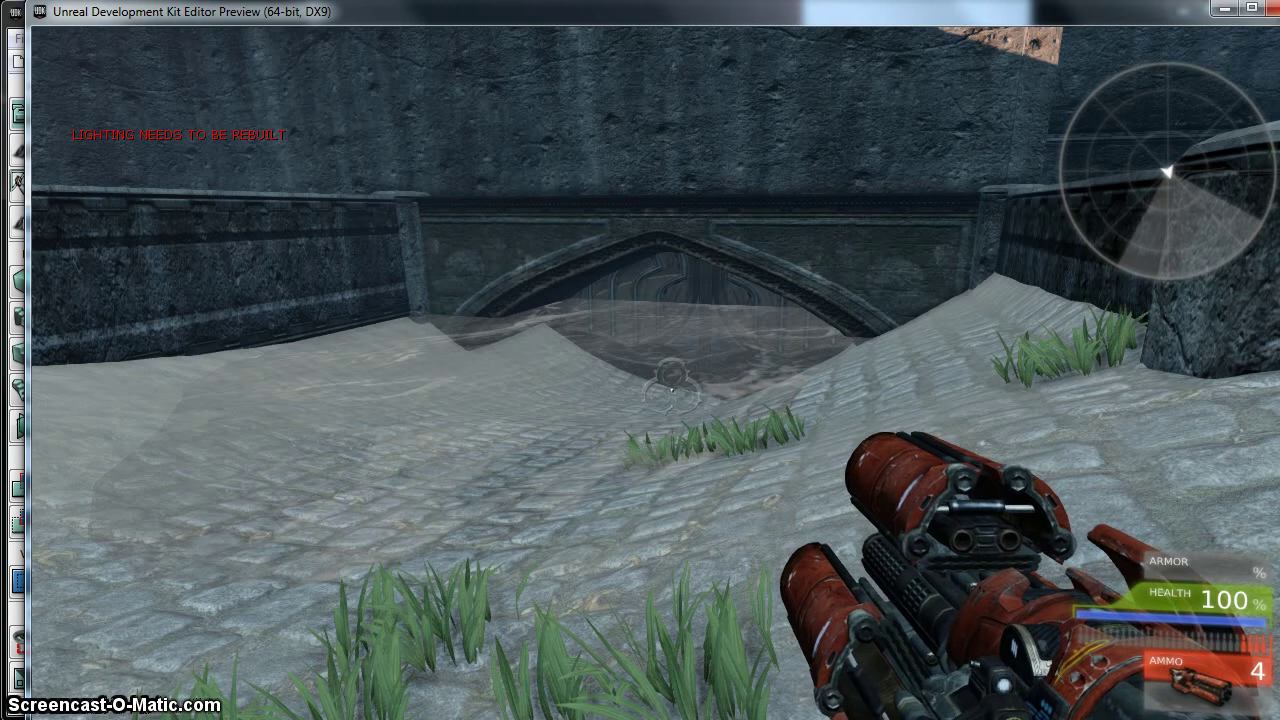
- Examine the water and painted grass at the sunken arched doorway and the street beyond, and end the play test
key("w")
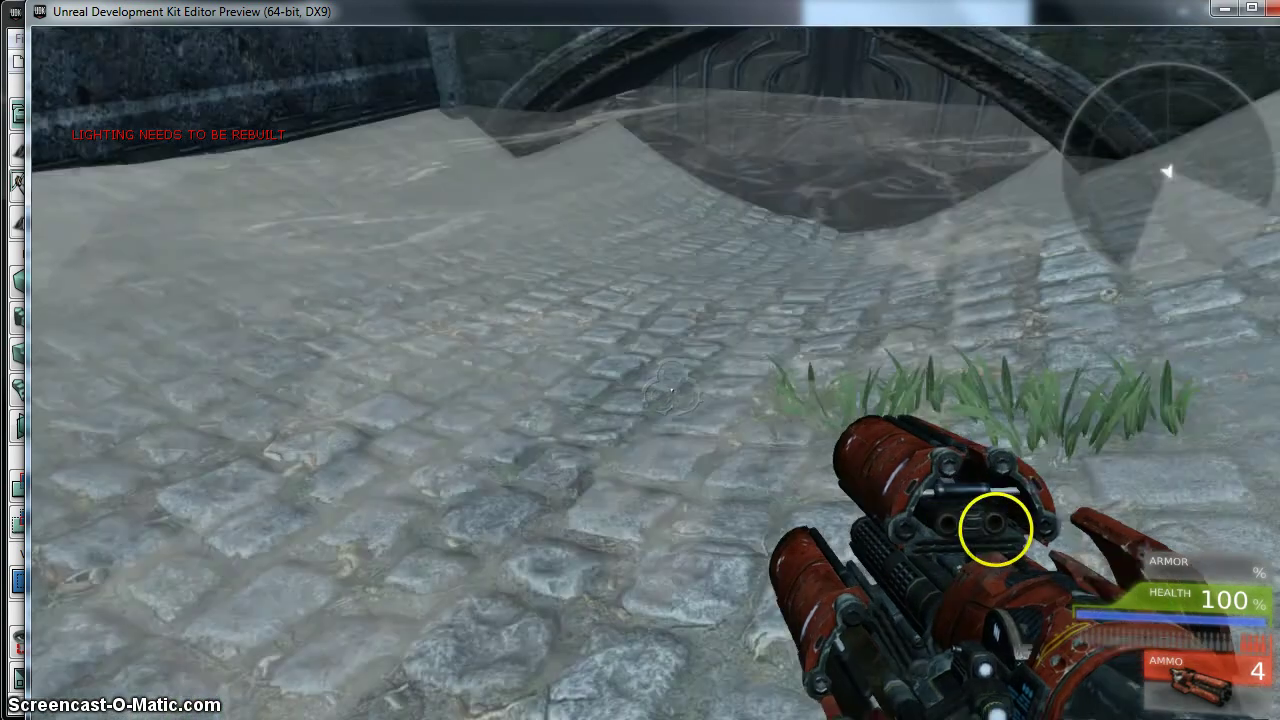
key("w")
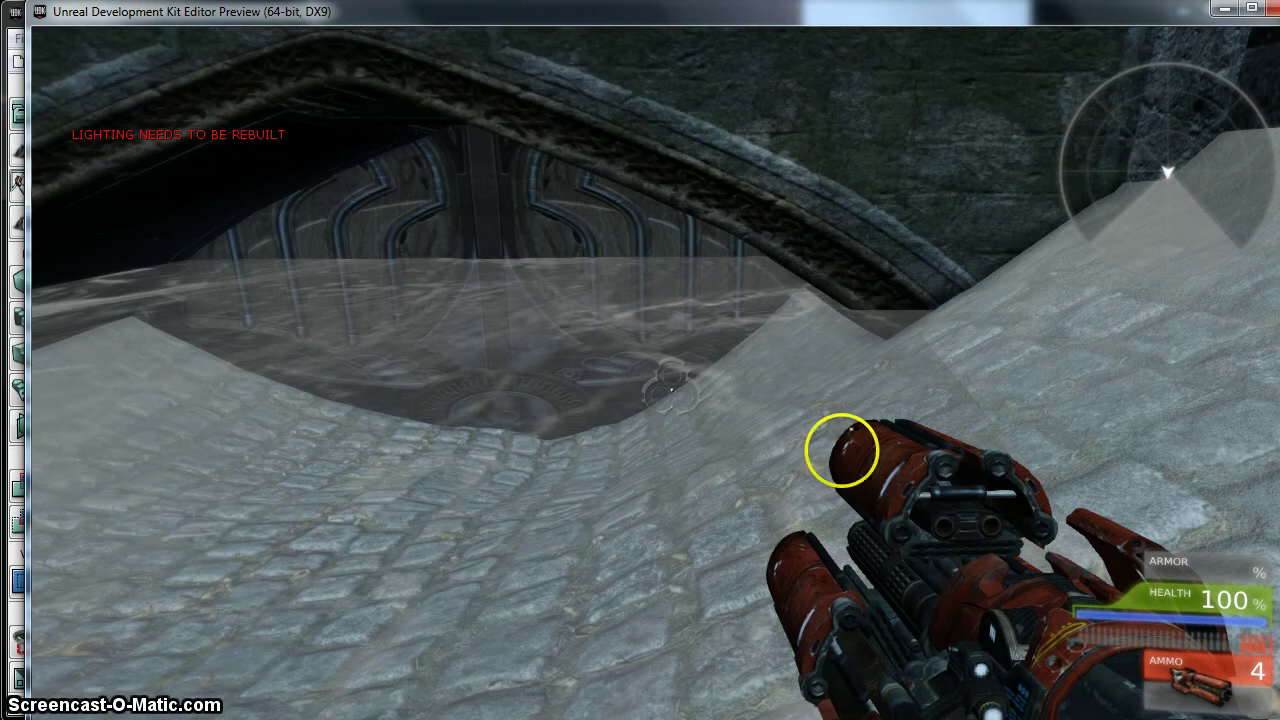
key("w")
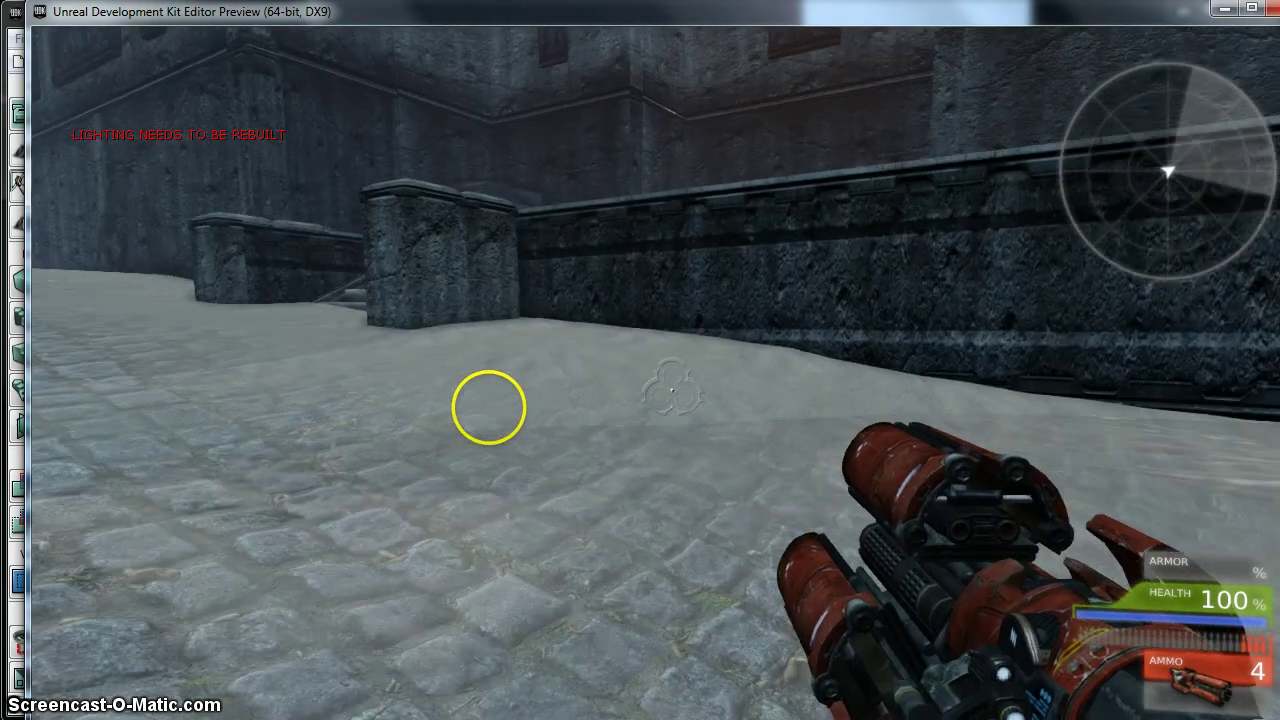
key("w")
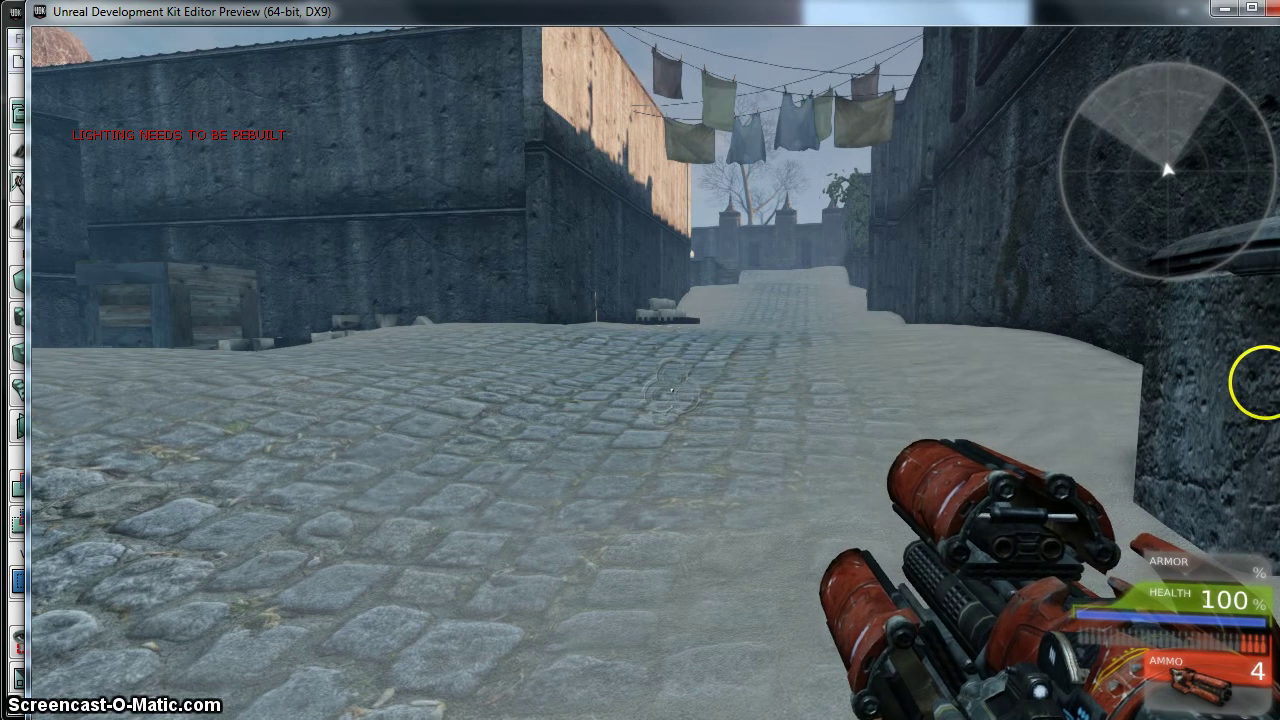
key("Escape")
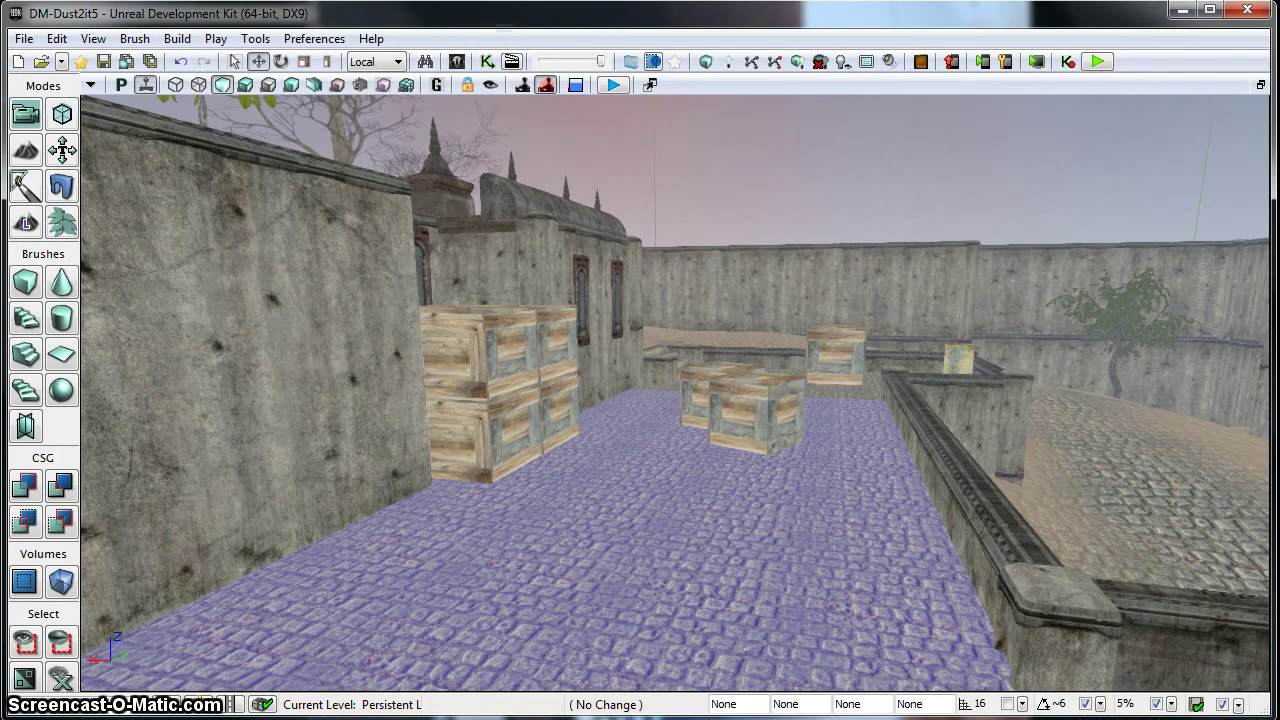